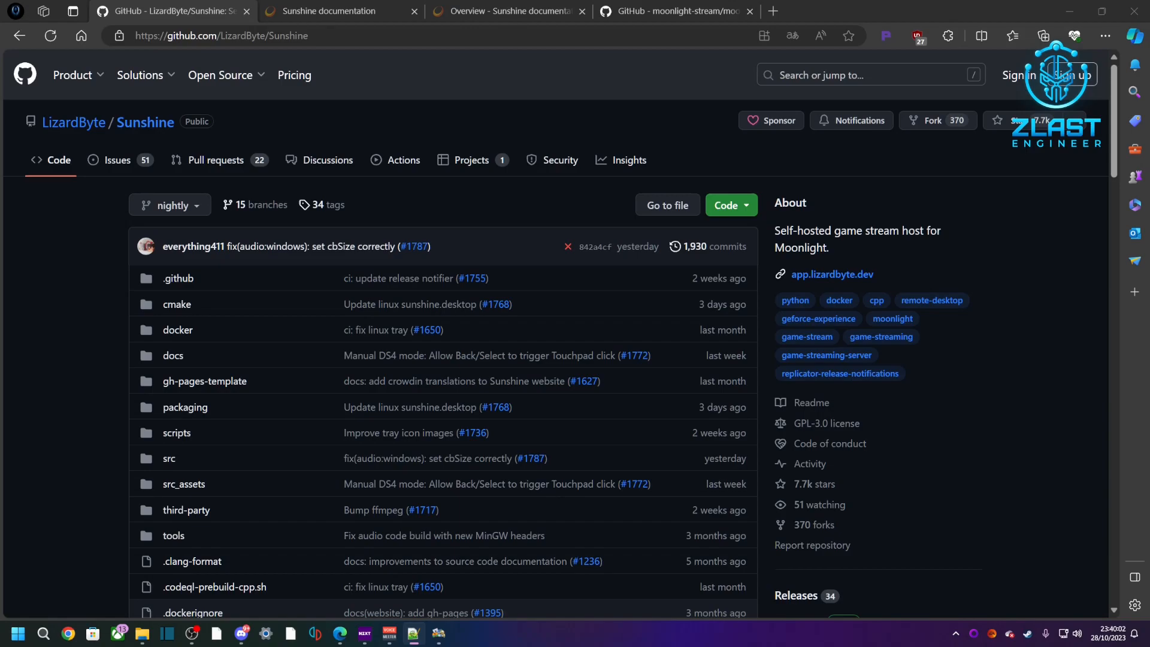
Review the System Requirements section of the Sunshine documentation and bring up the Moonlight GitHub page.
left_click(330, 12)
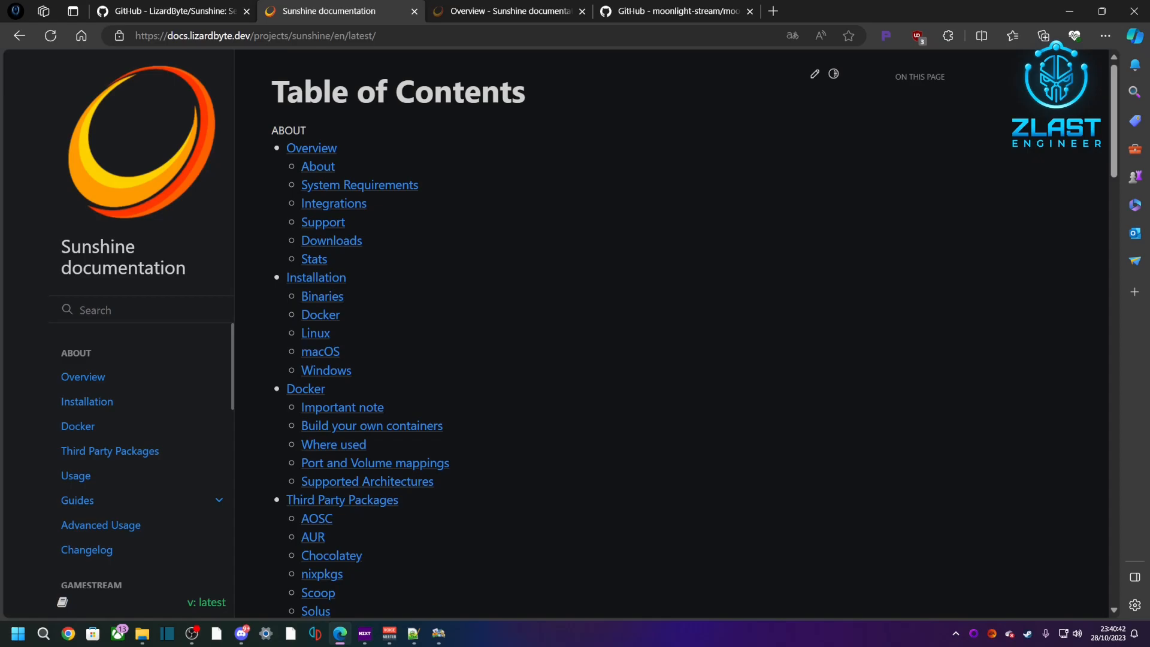
left_click(383, 185)
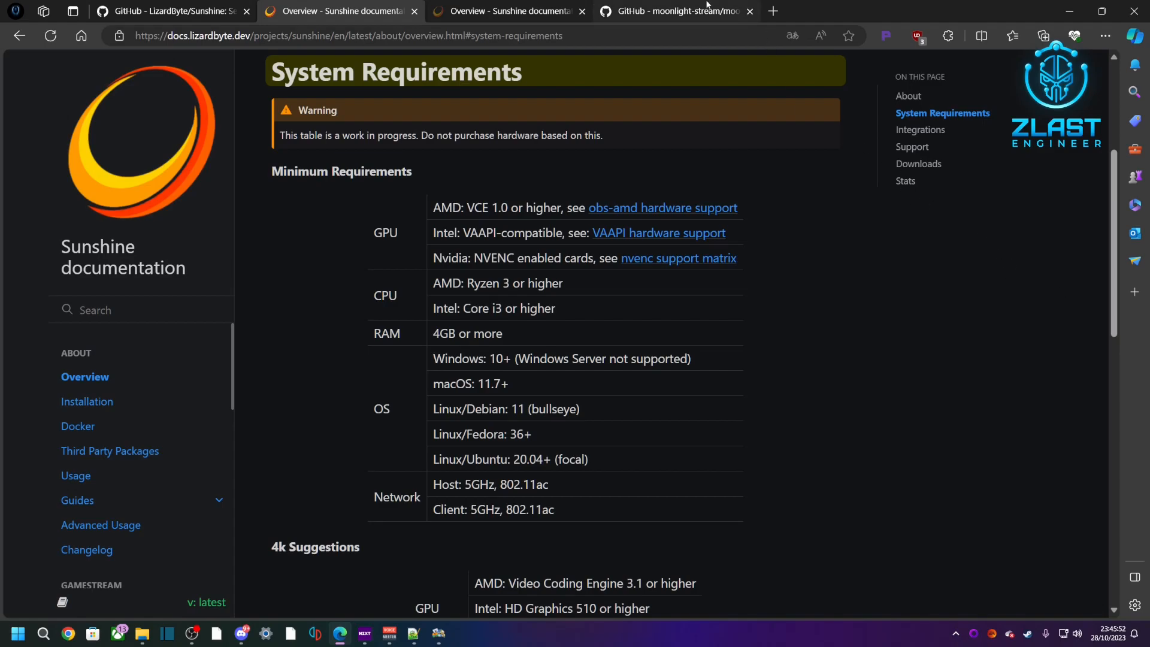
left_click(707, 10)
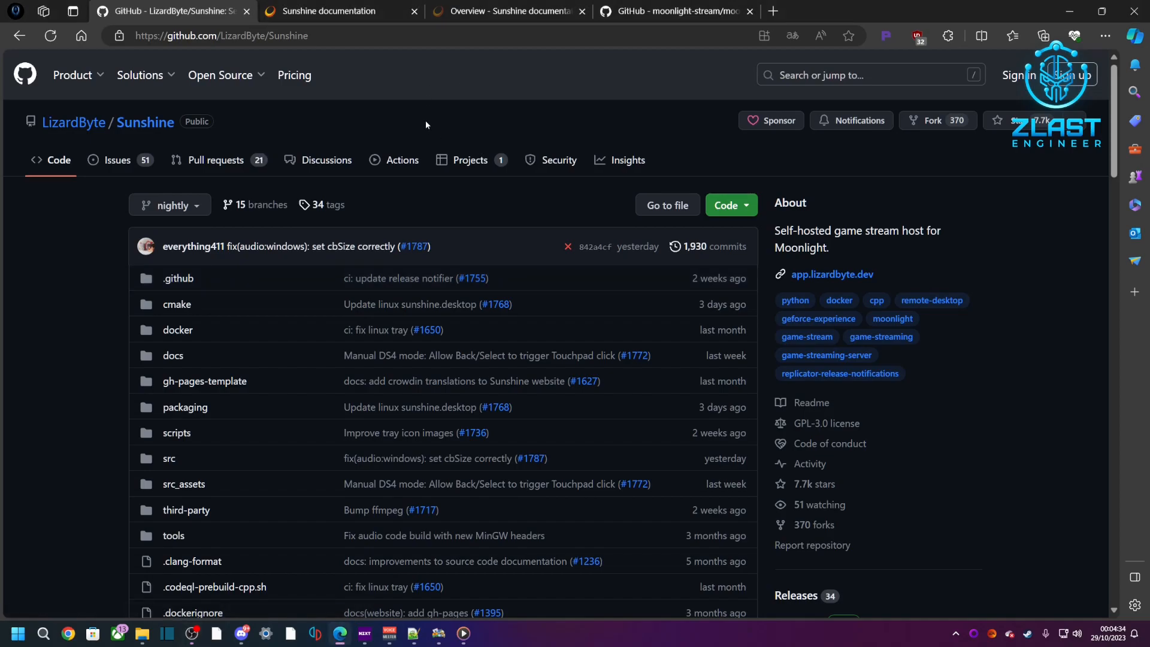
Download sunshine-windows-installer.exe from the v0.21.0 release assets of the LizardByte/Sunshine repository.
scroll(252, 275, "down", 7)
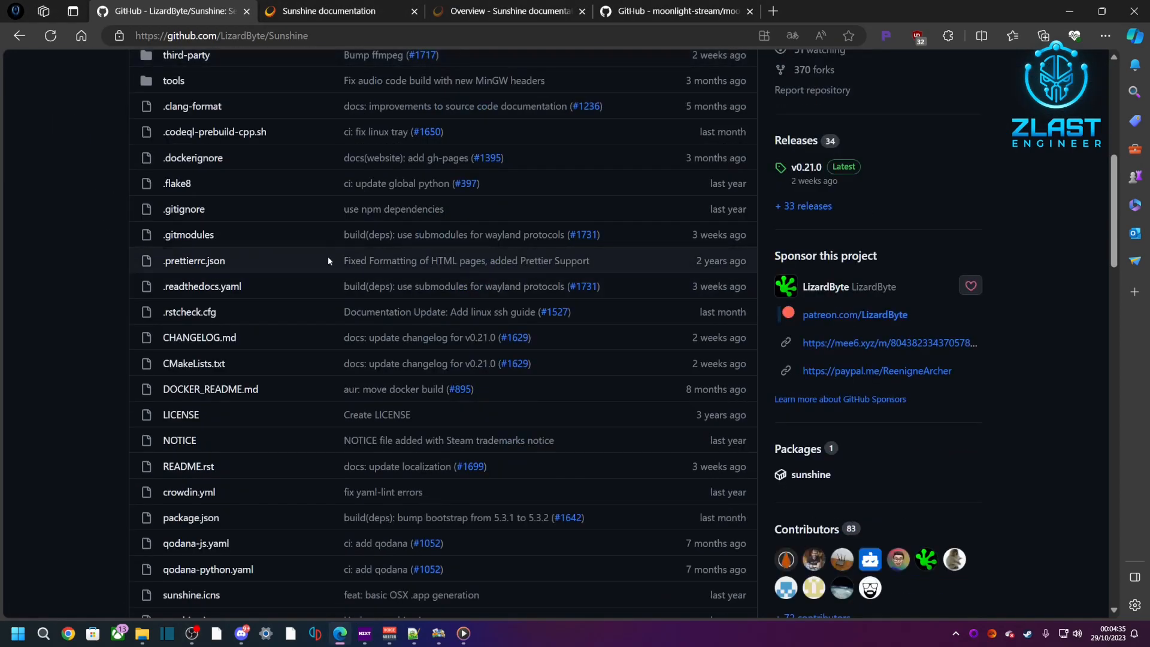
left_click(807, 169)
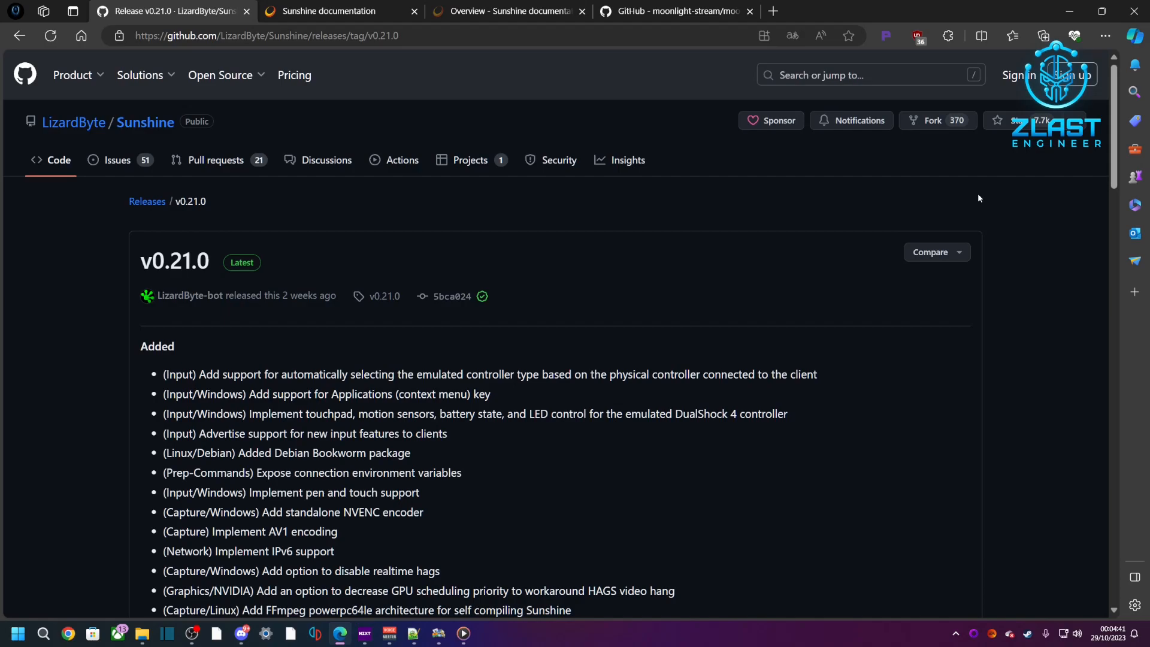
scroll(670, 318, "down", 15)
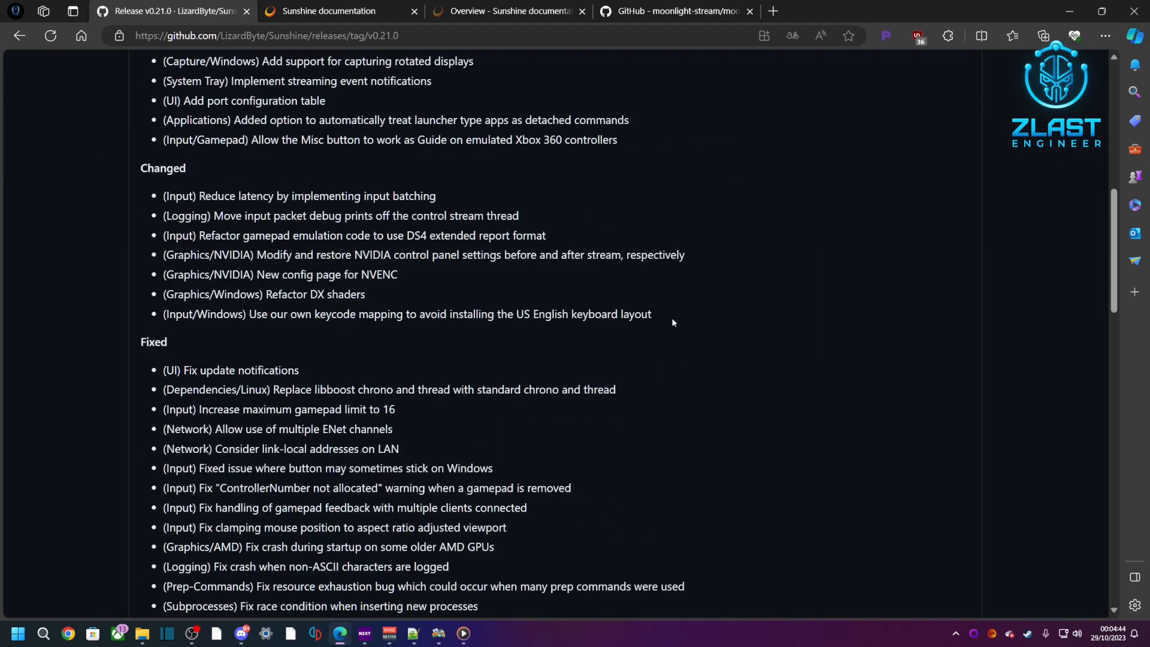
scroll(512, 330, "down", 16)
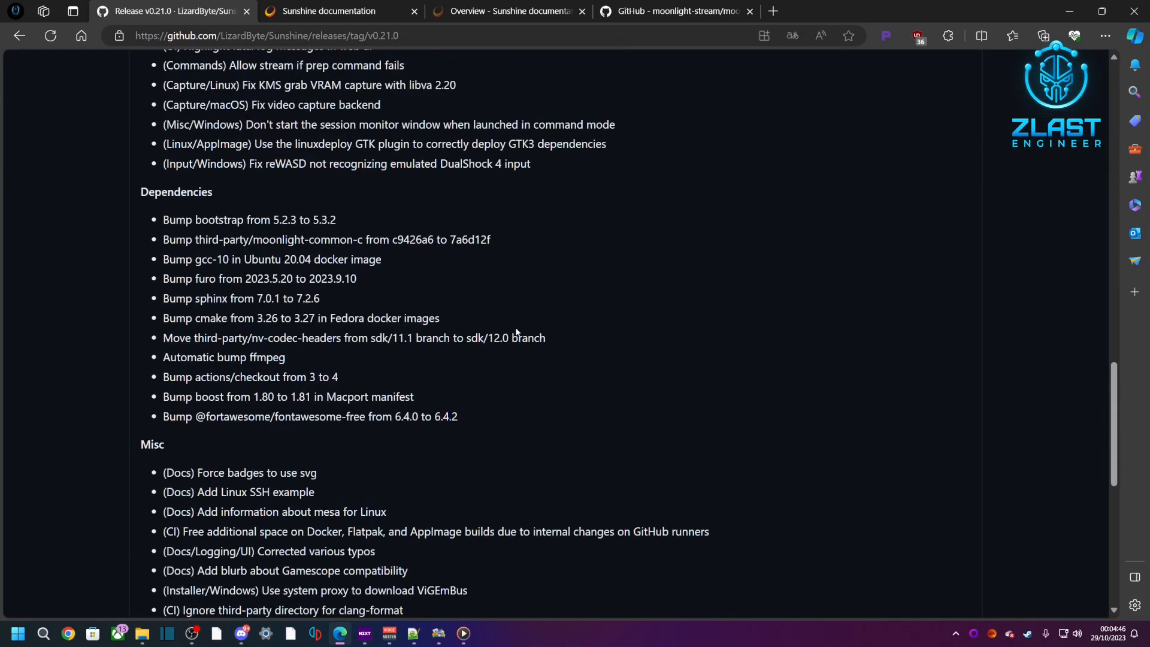
scroll(519, 329, "down", 5)
scroll(527, 325, "up", 3)
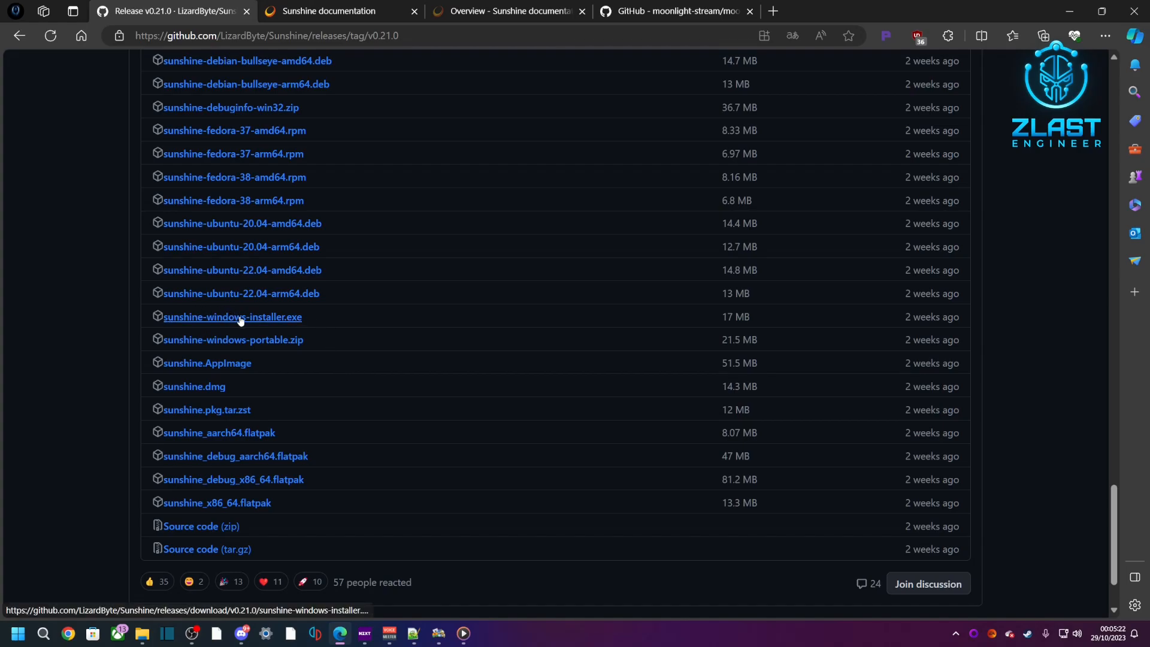
left_click(186, 321)
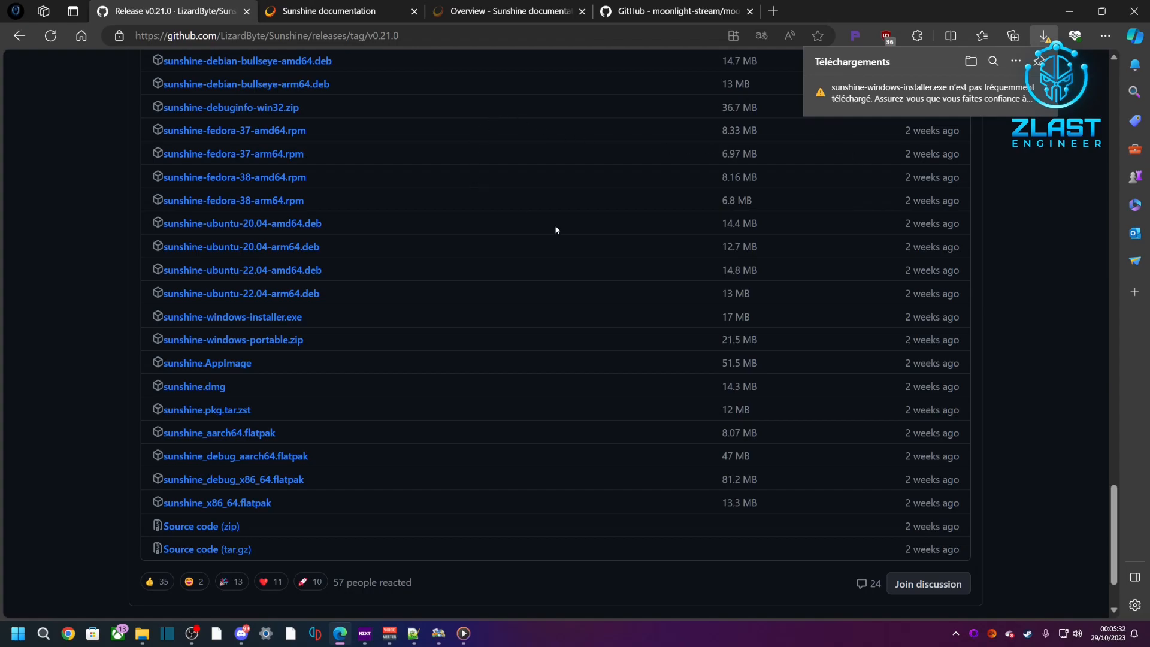
Keep the downloaded sunshine-windows-installer.exe despite the SmartScreen block.
left_click(1026, 91)
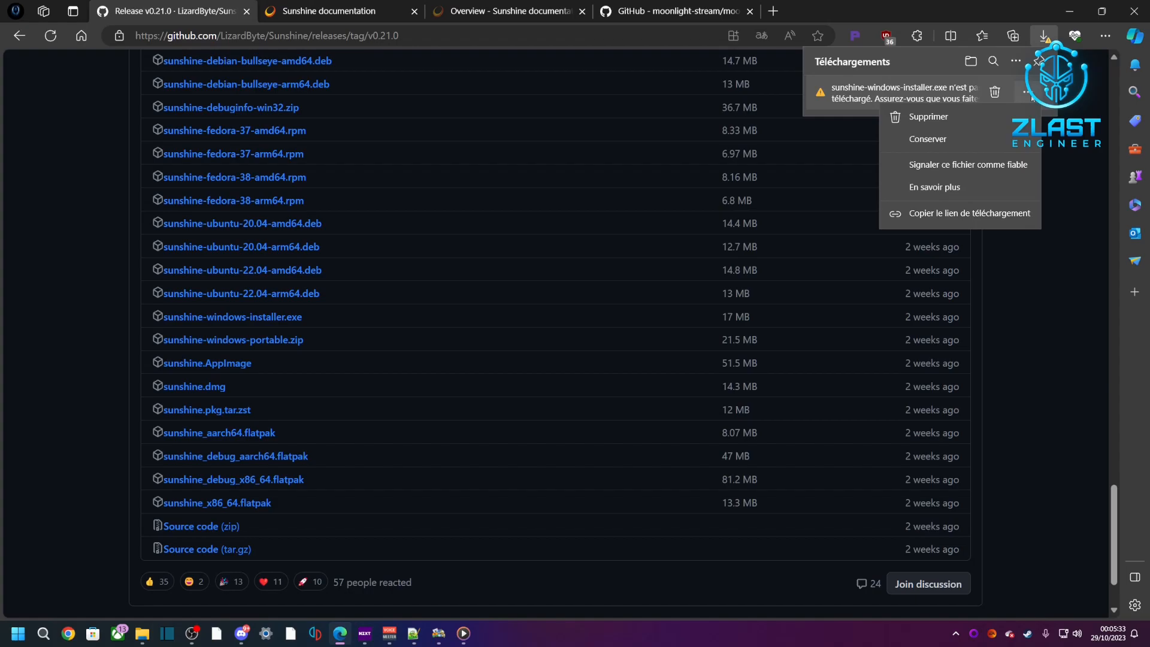
left_click(926, 140)
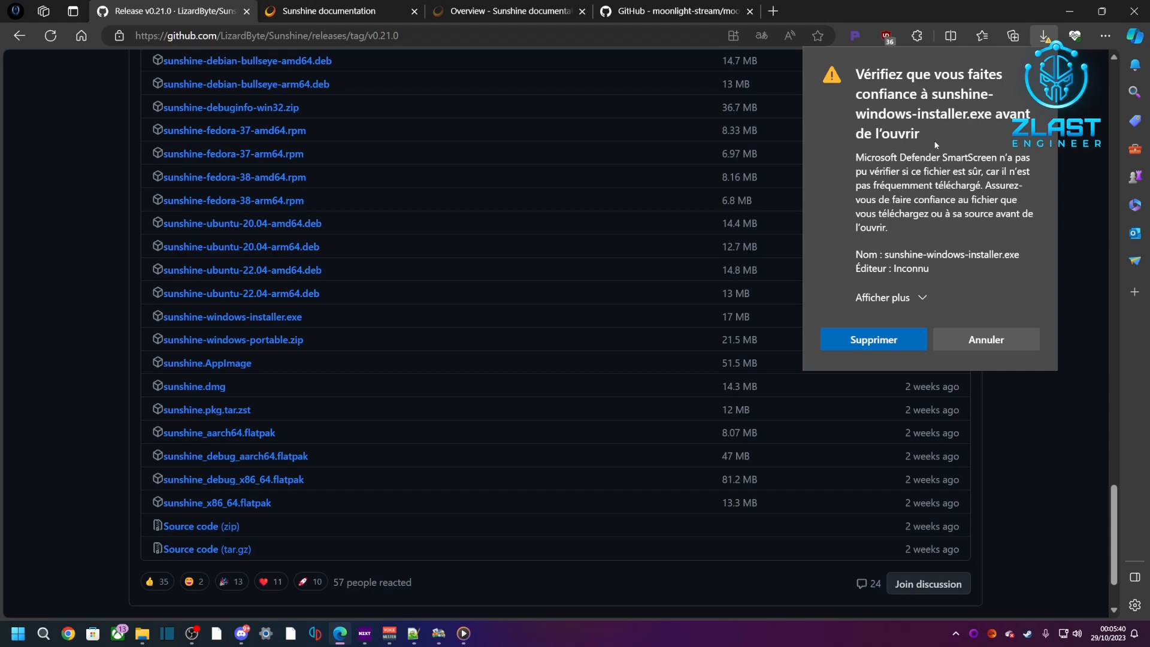
left_click(919, 297)
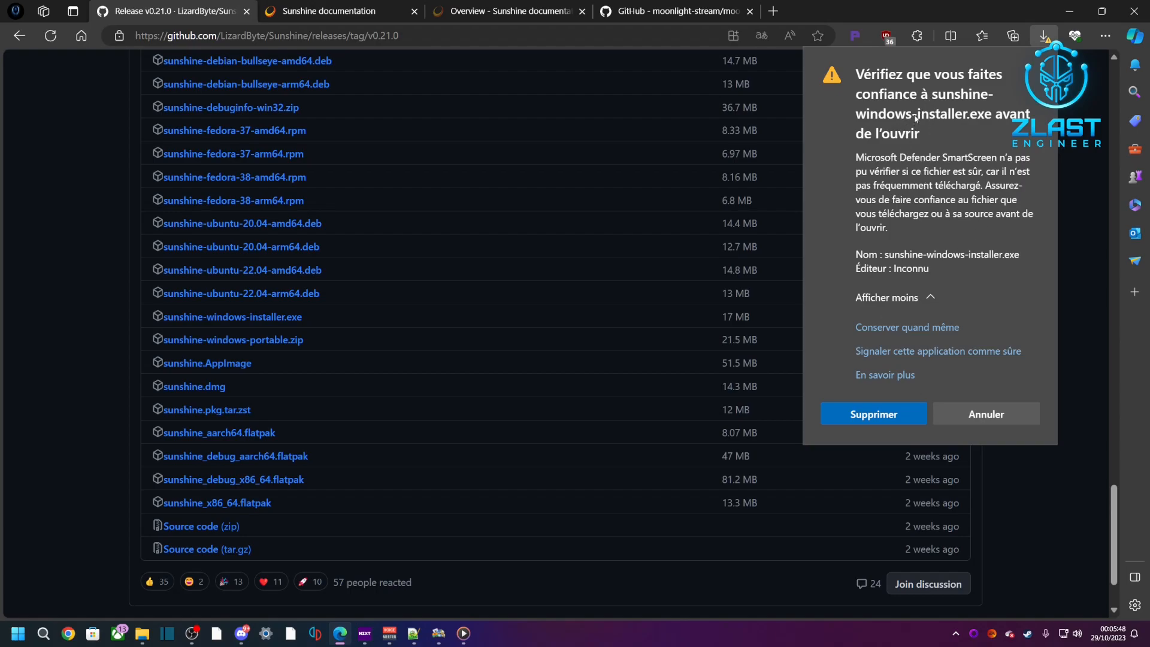
left_click(922, 327)
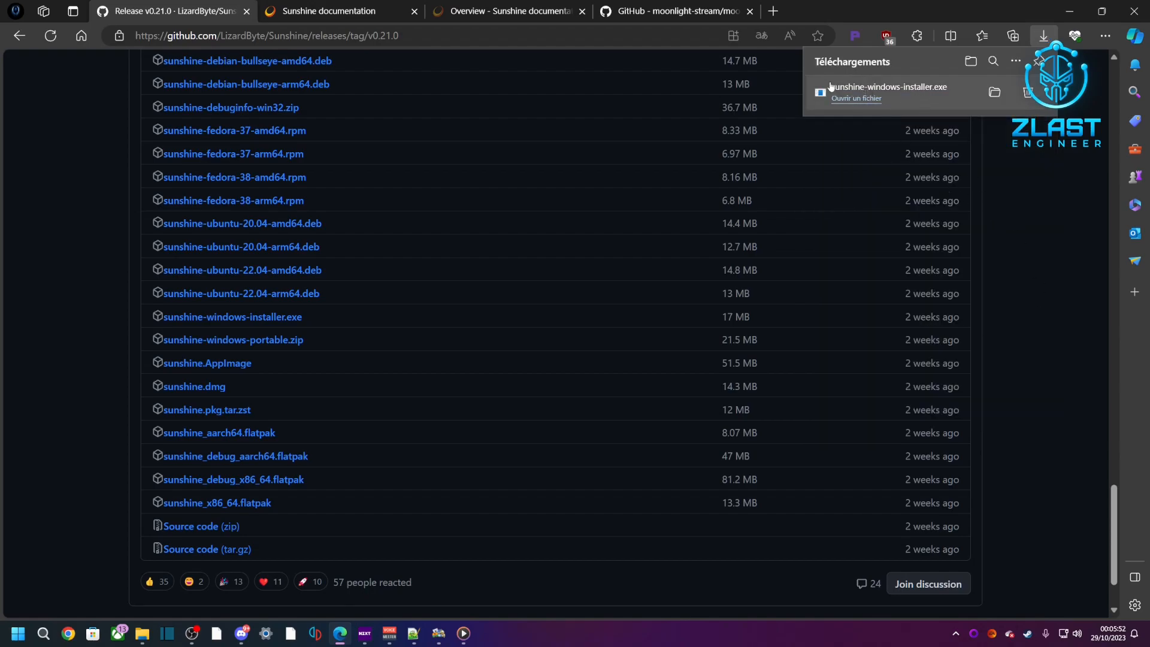
Run the downloaded installer, accept the licence, and keep C:\Program Files\Sunshine and the Sunshine Start menu folder as destinations.
left_click(857, 98)
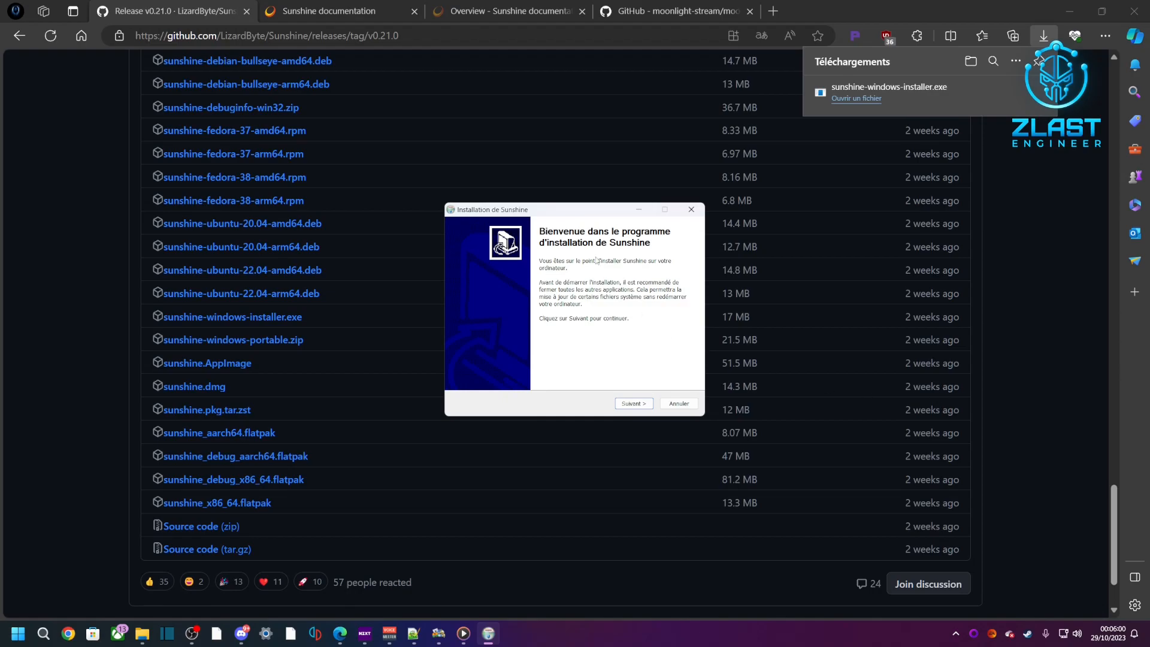
left_click_drag(542, 210, 524, 195)
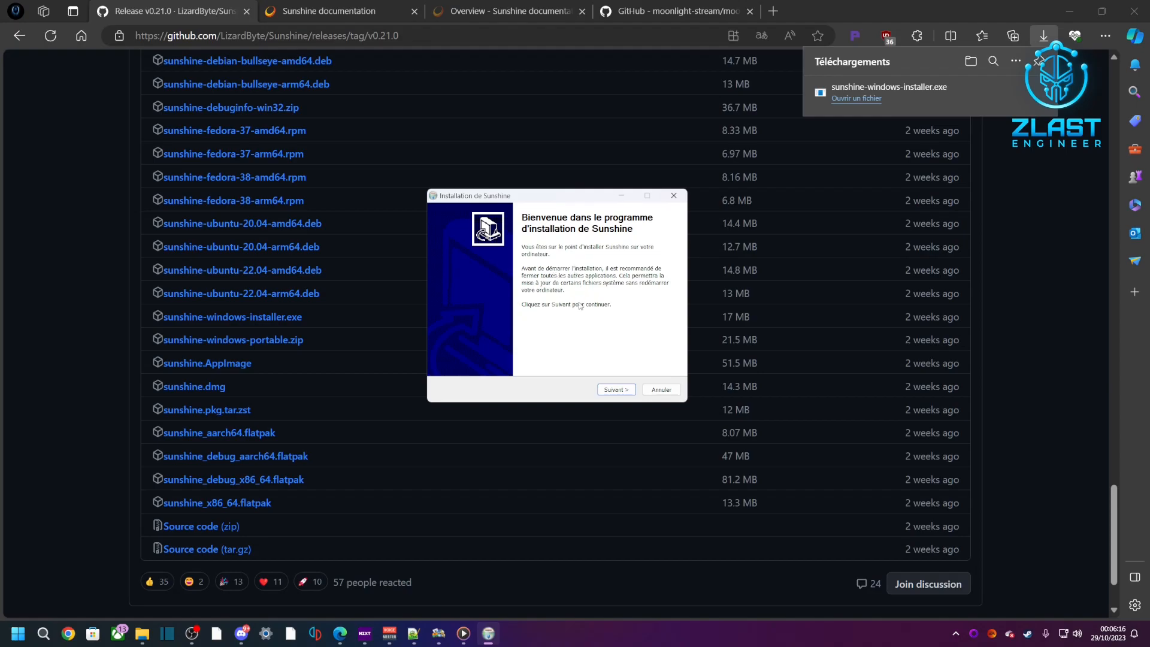
left_click(617, 390)
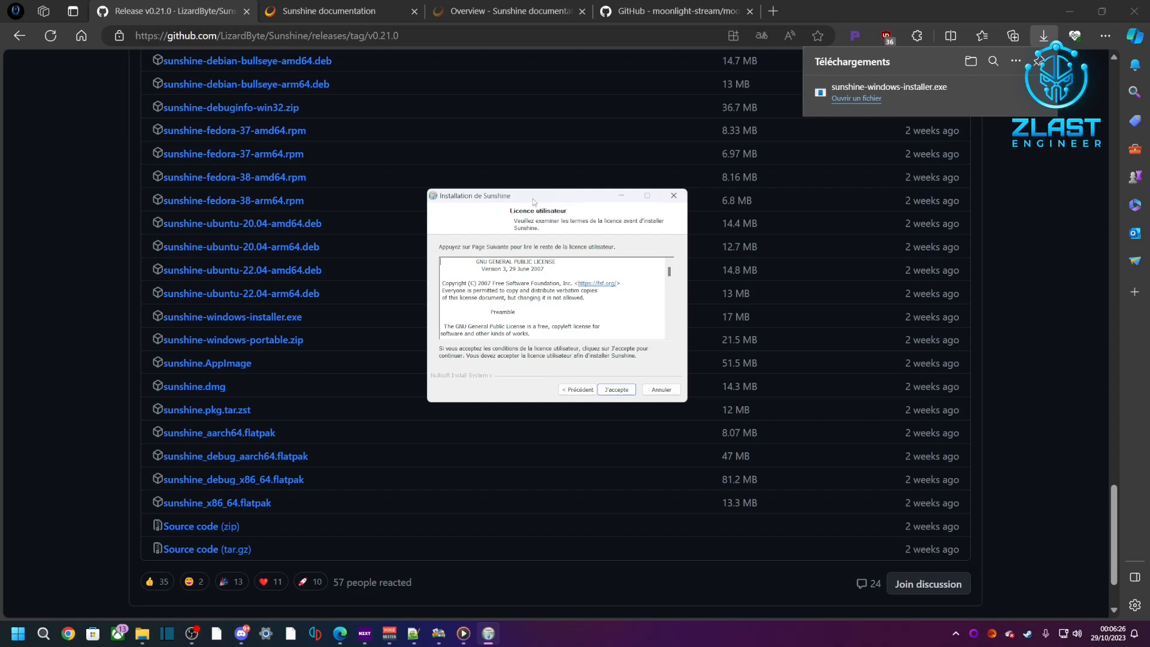
left_click(611, 390)
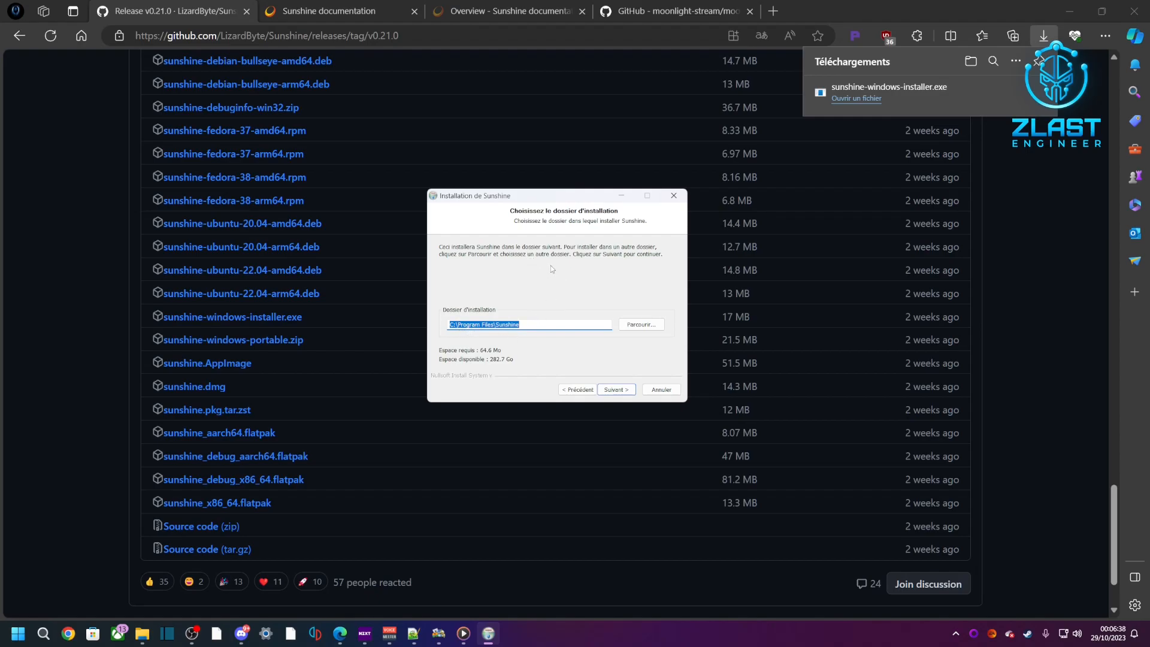
left_click(613, 390)
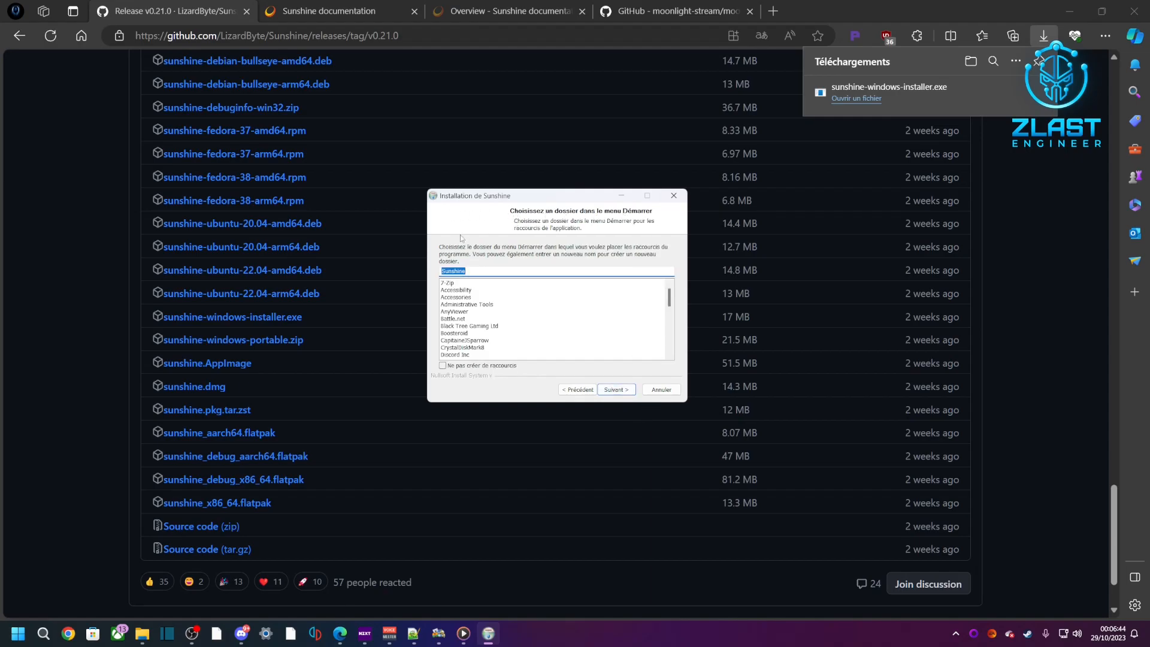
left_click(613, 393)
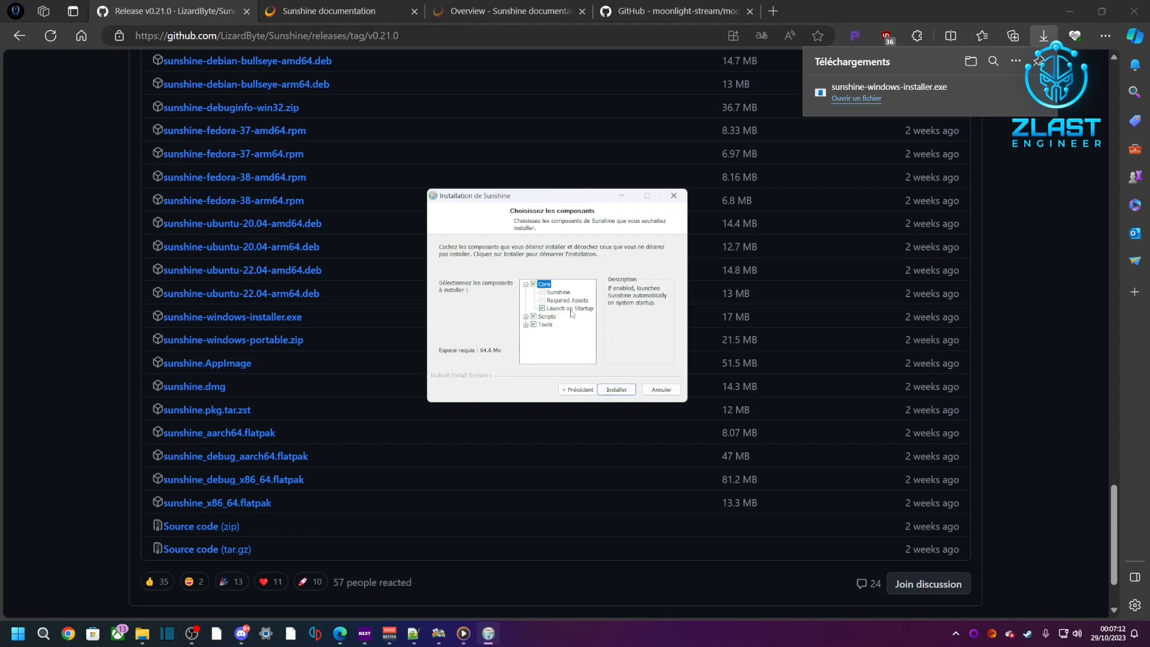
Expand the Scripts and Tools component groups to review them, and install Sunshine with all components selected.
left_click(526, 317)
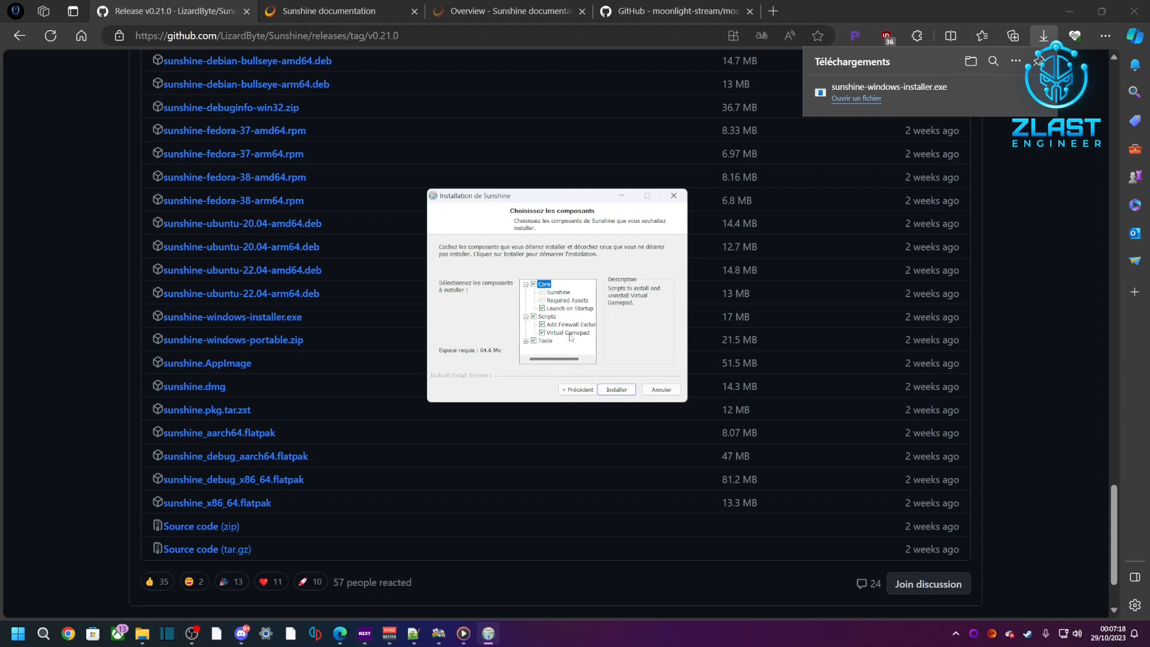
left_click(526, 341)
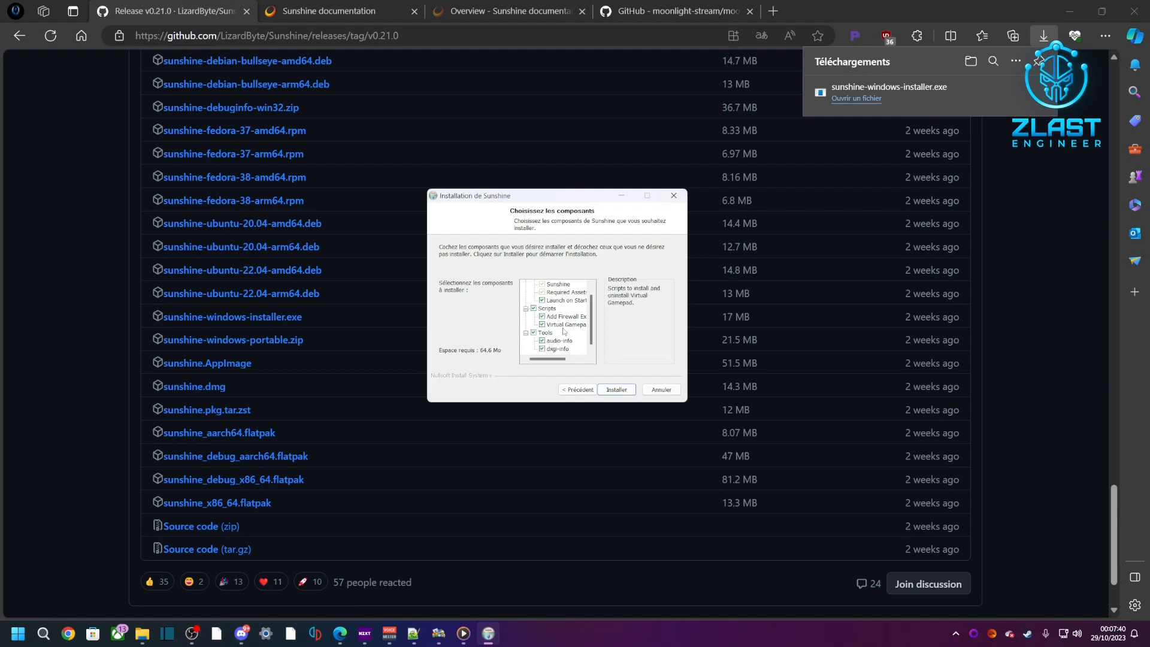
scroll(564, 331, "up", 1)
left_click(627, 390)
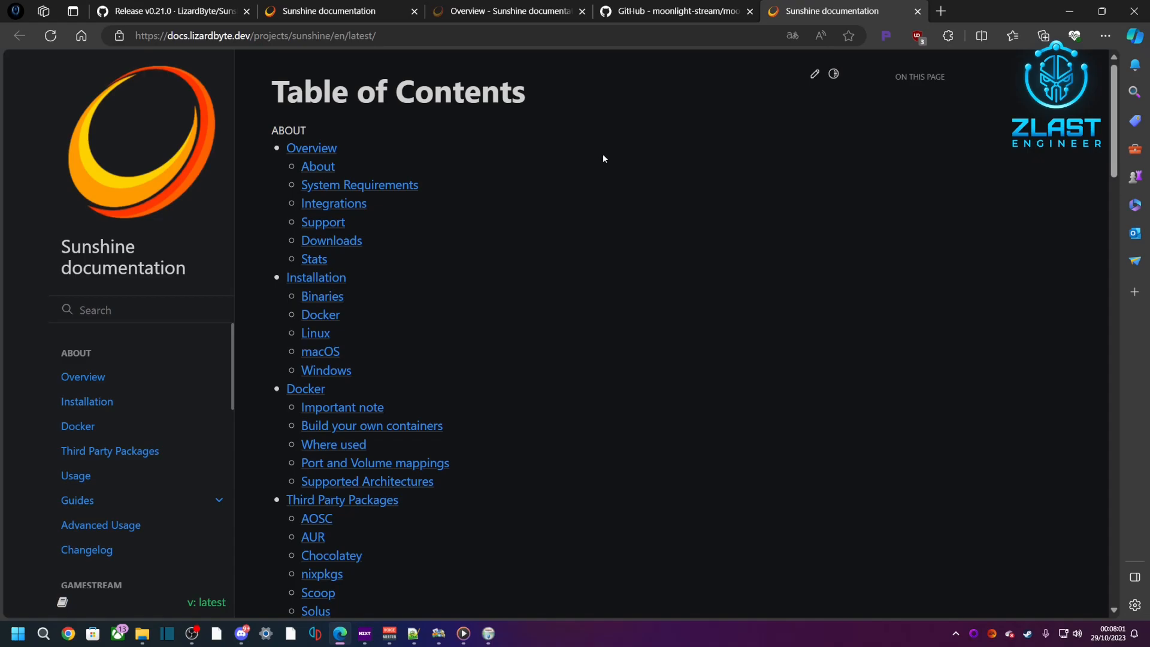
Open Sunshine's web interface from its system tray entry, proceed to localhost despite the certificate error, and dismiss the translation offer.
left_click(955, 633)
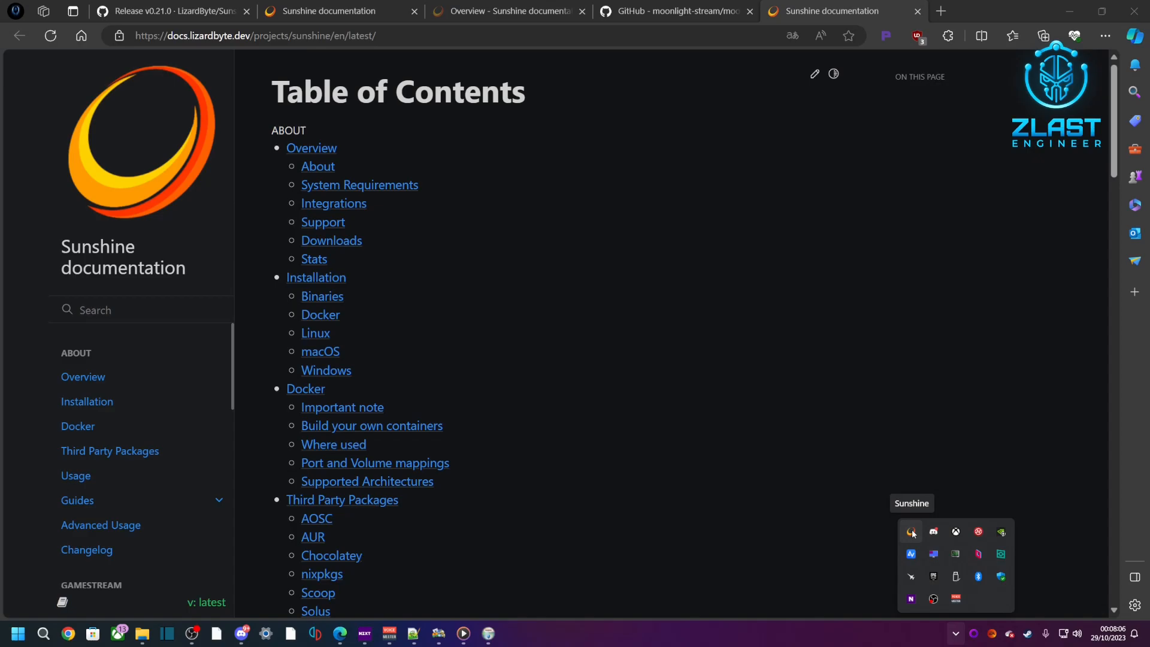
right_click(913, 533)
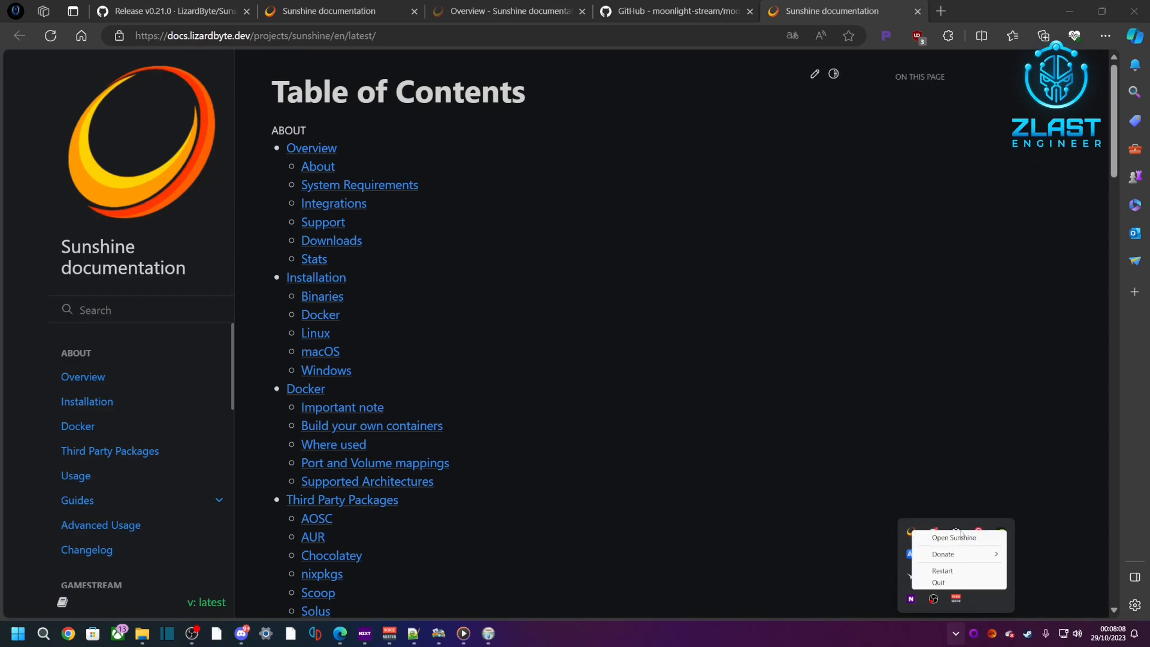
left_click(944, 536)
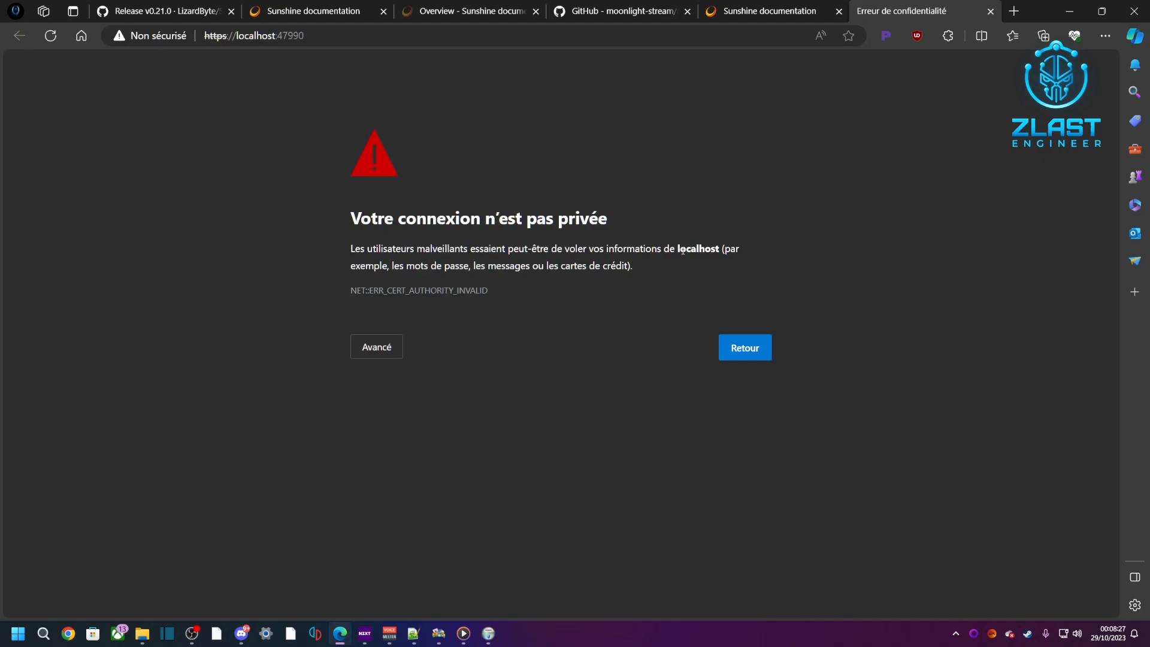
left_click(367, 349)
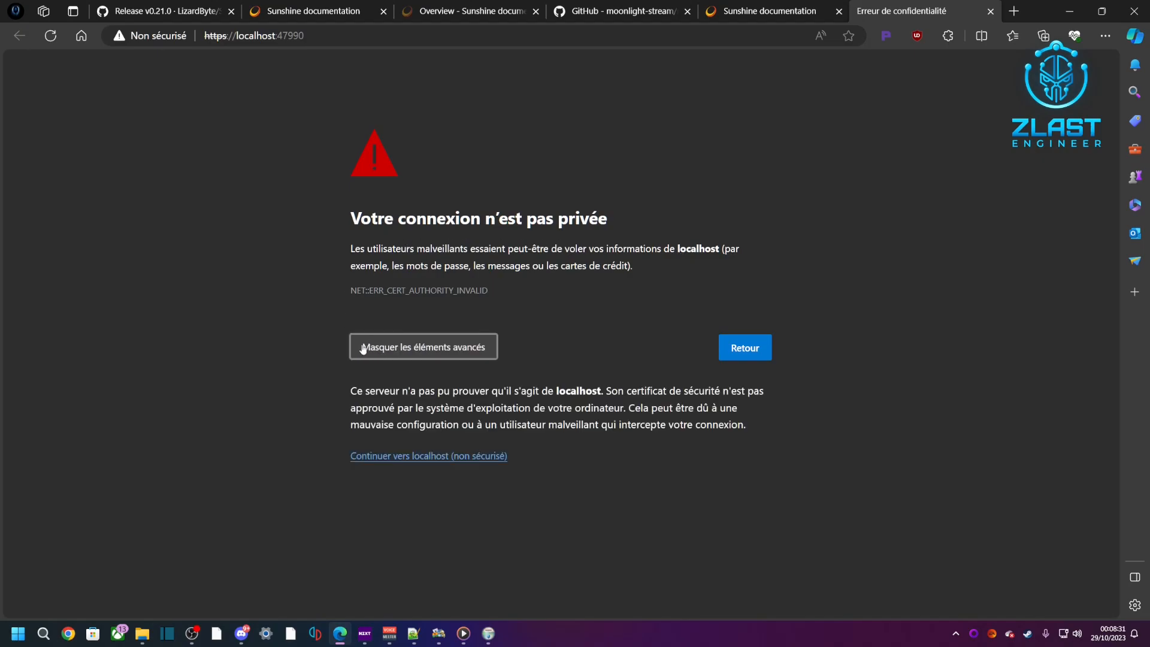
left_click(429, 457)
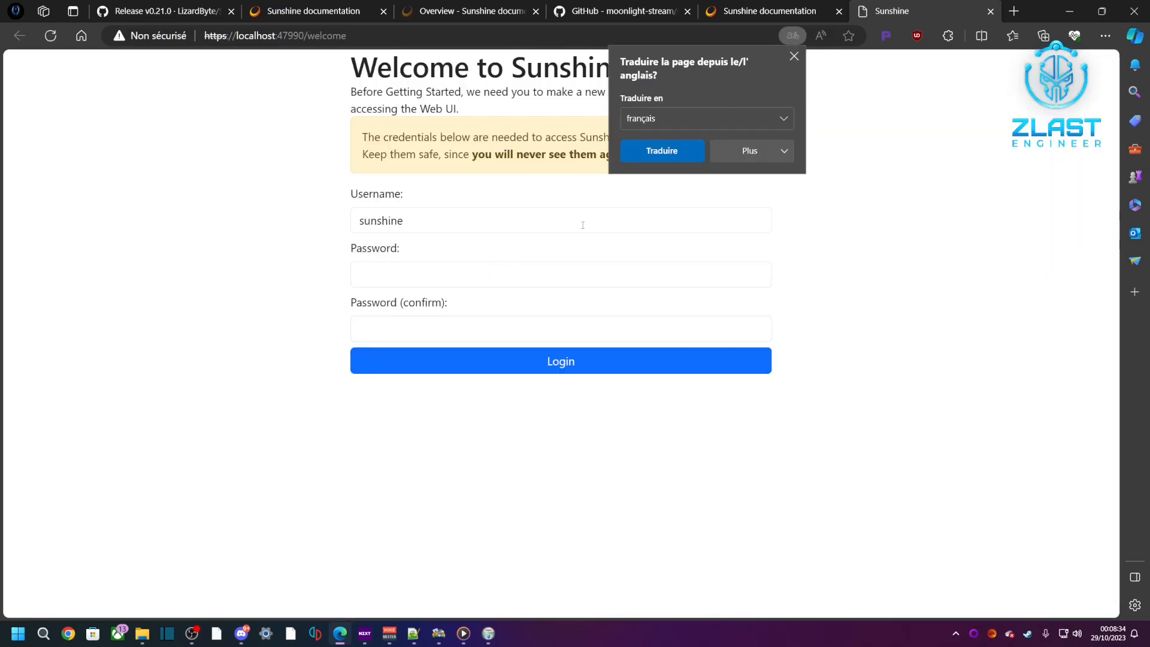
left_click(296, 108)
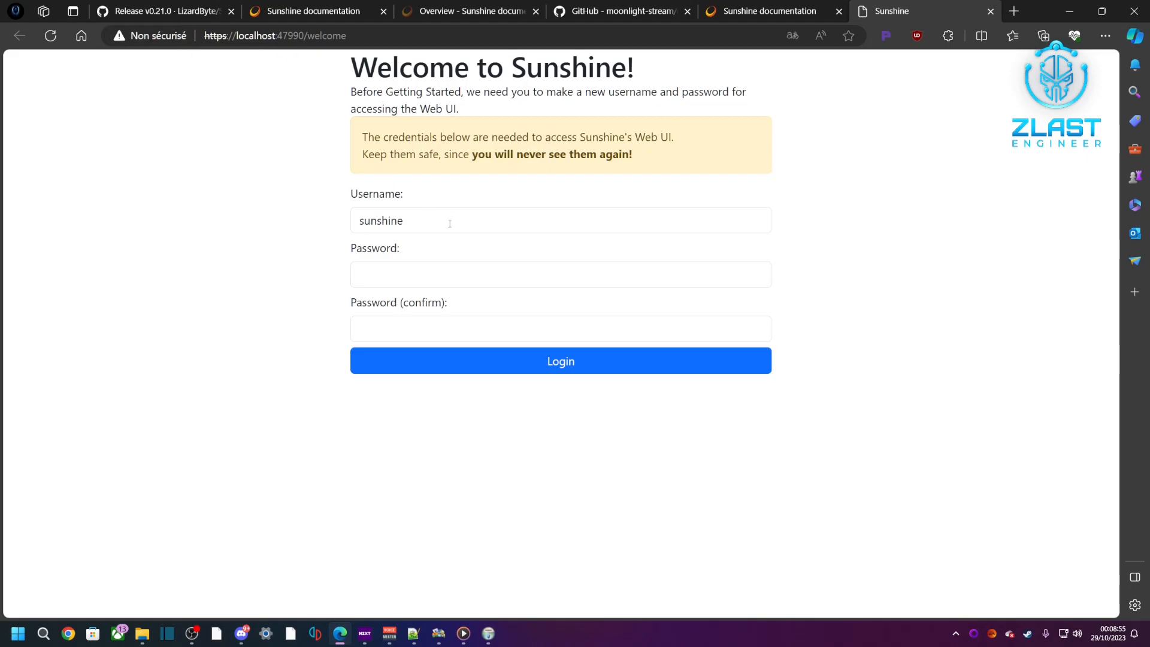
Create the Sunshine web interface credentials by replacing the default username, entering and confirming a password, and submitting the form.
left_click_drag(449, 223, 326, 226)
type("the_last_eng")
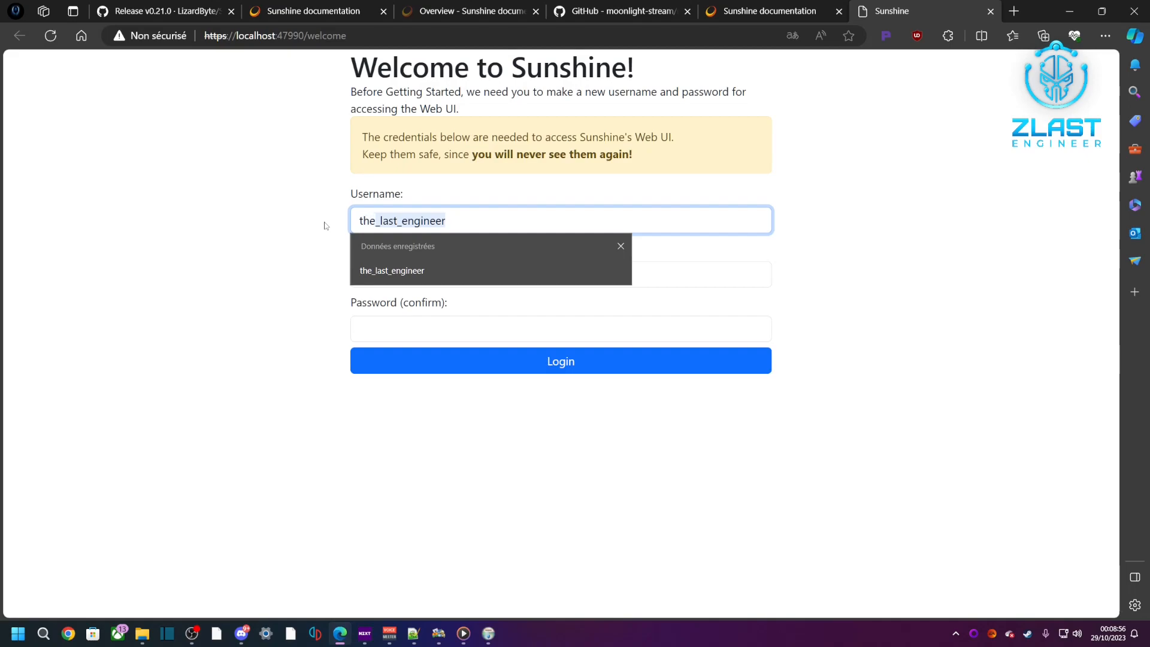
key("Tab")
key("Return")
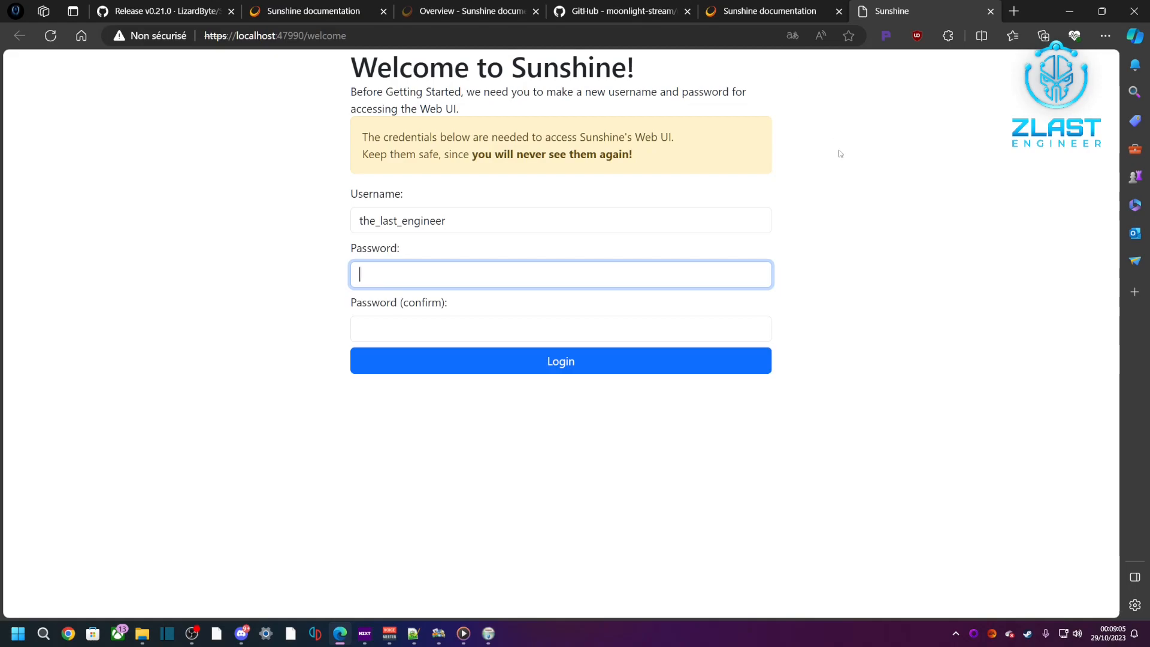
type("**********")
left_click(564, 328)
type("**********")
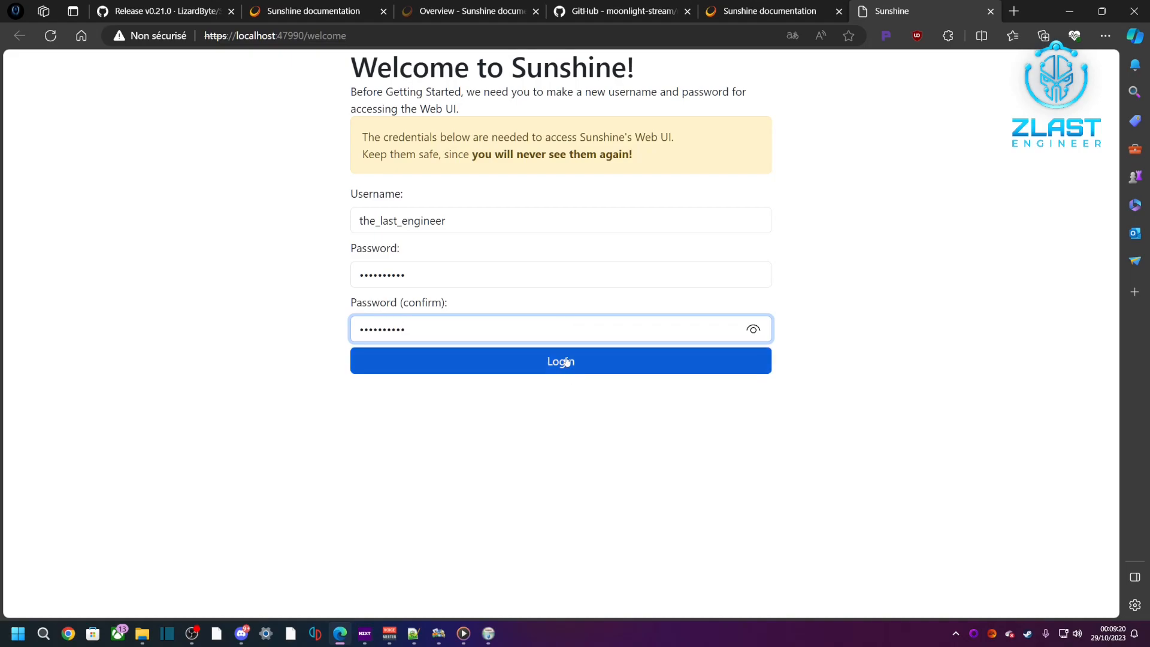
left_click(656, 367)
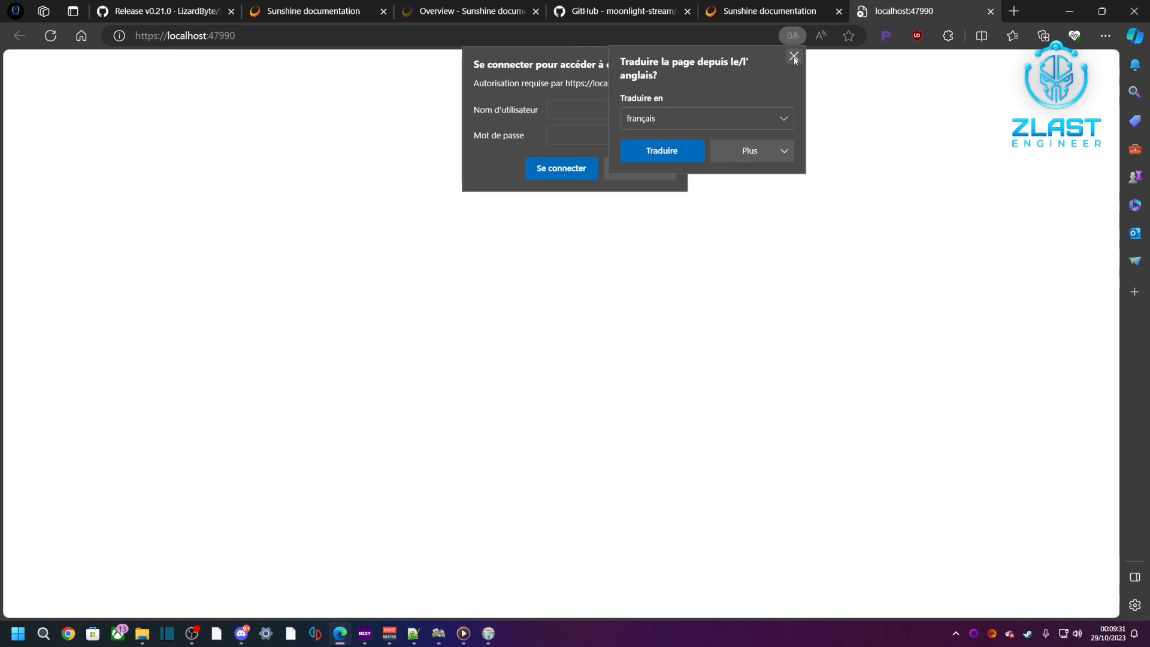
Dismiss the translation offer and sign in to localhost:47990 with the new username and password.
left_click(793, 56)
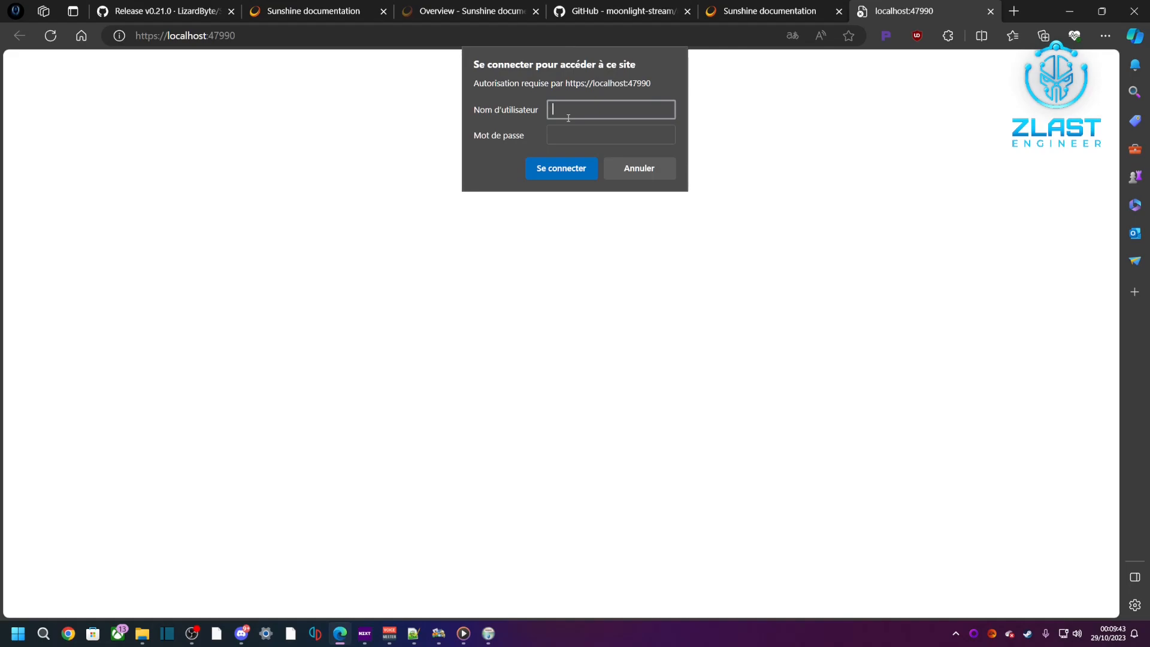
type("the_last_enginner")
key("BackSpace")
key("BackSpace")
key("BackSpace")
type("eer")
left_click(561, 134)
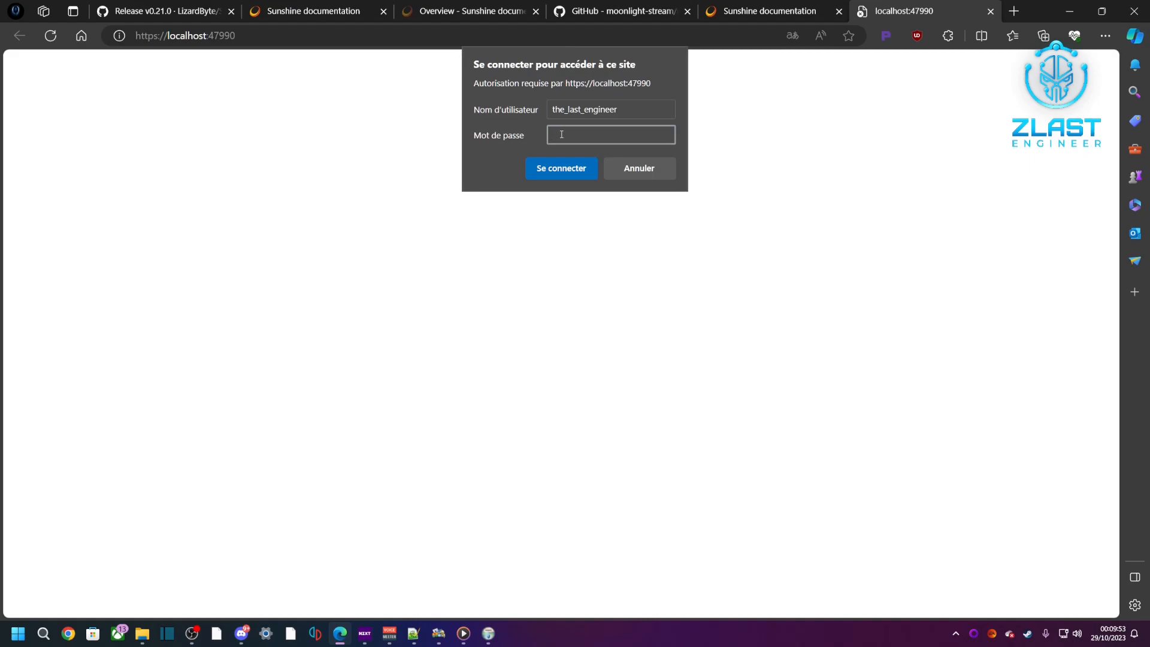
type("••••••••••")
left_click(562, 169)
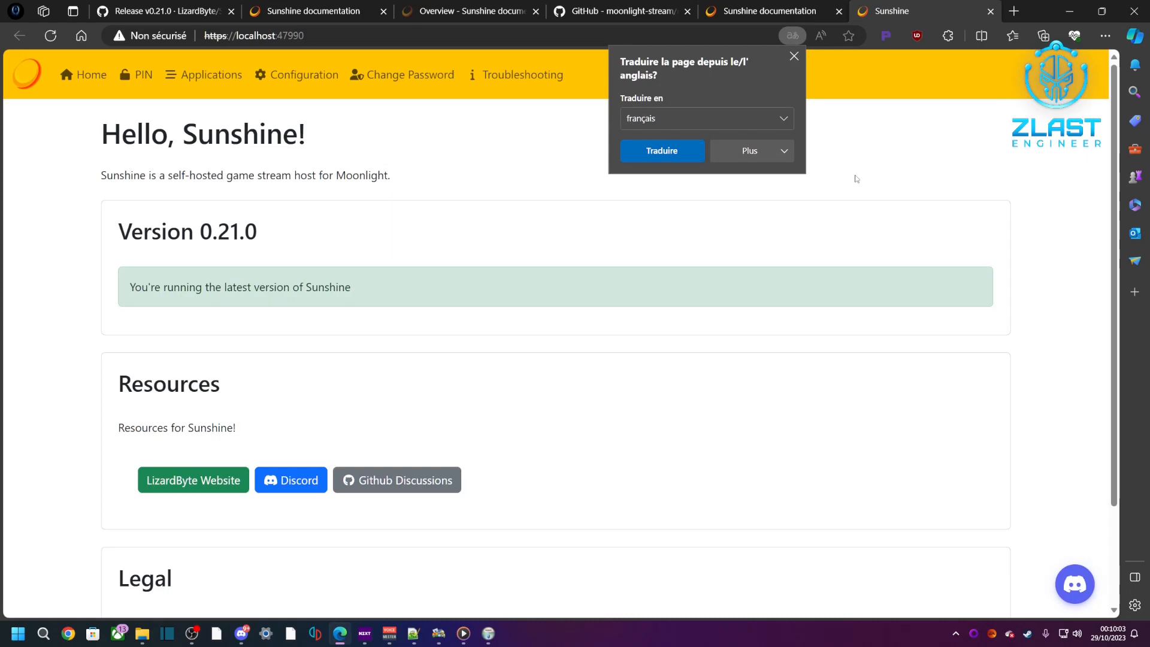
Dismiss the translation offer and open Sunshine's Audio/Video configuration settings.
left_click(887, 171)
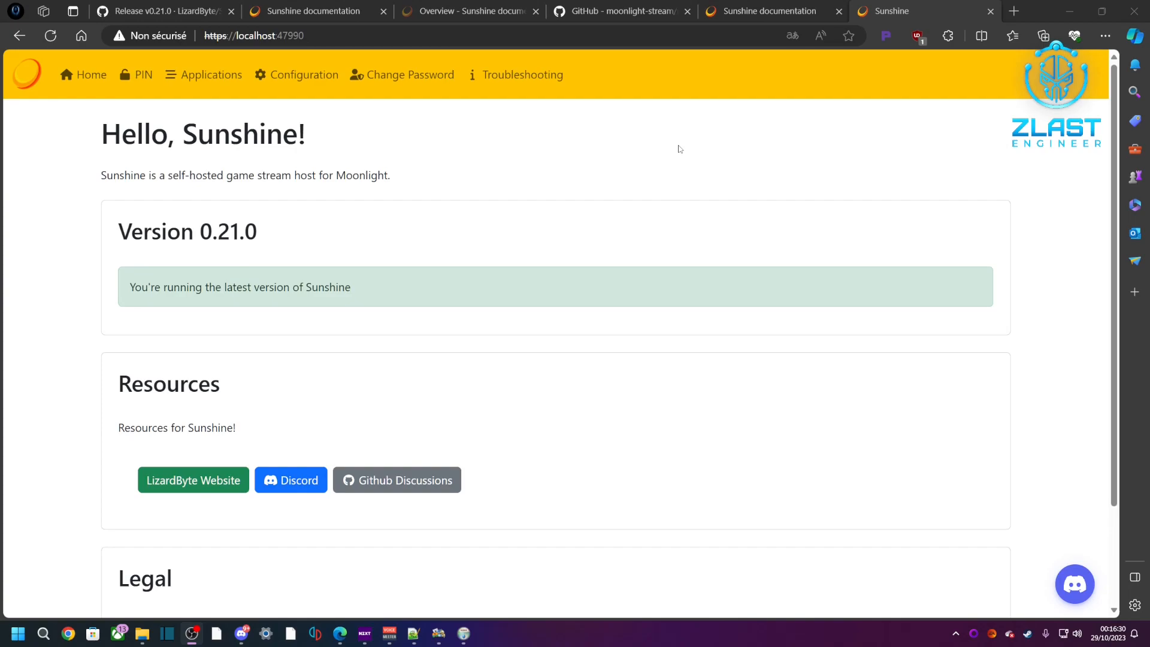
left_click(300, 79)
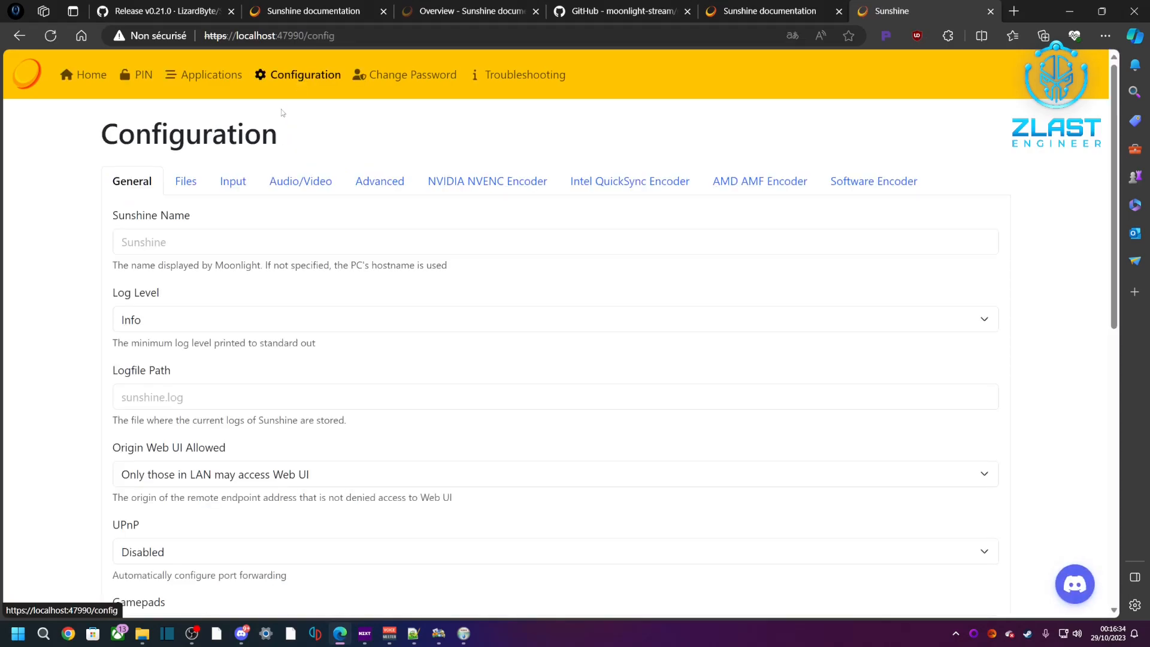
left_click(297, 183)
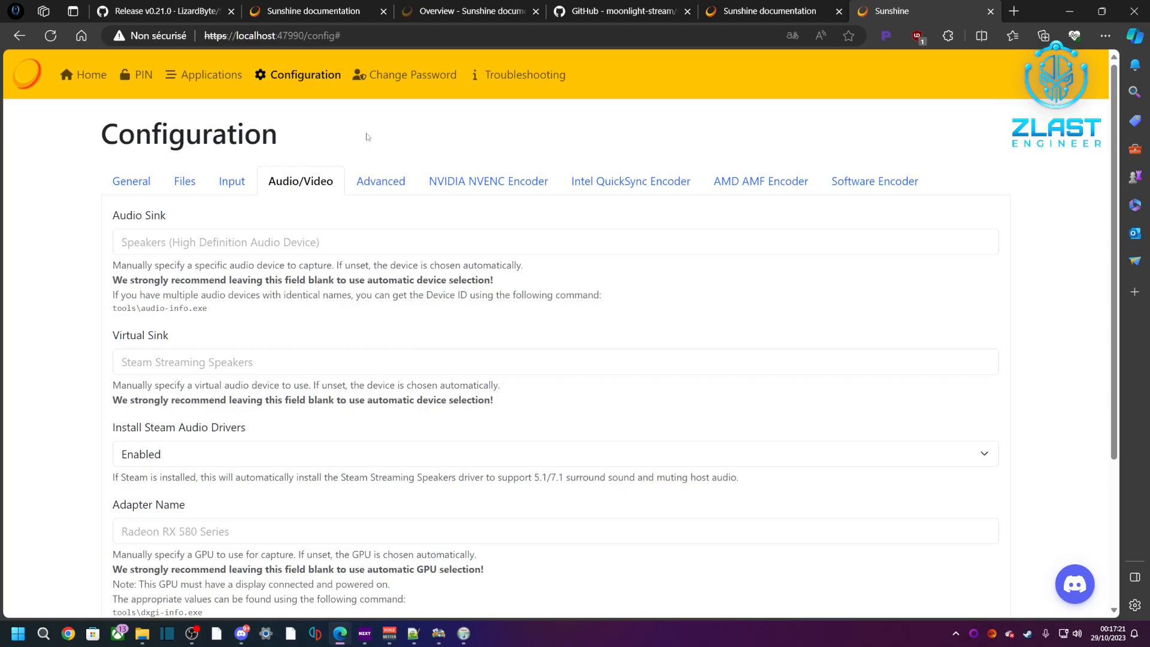
Search Windows for "méla" and open the sound mixer options (Options du mélangeur de sons) to check the audio devices.
left_click(24, 637)
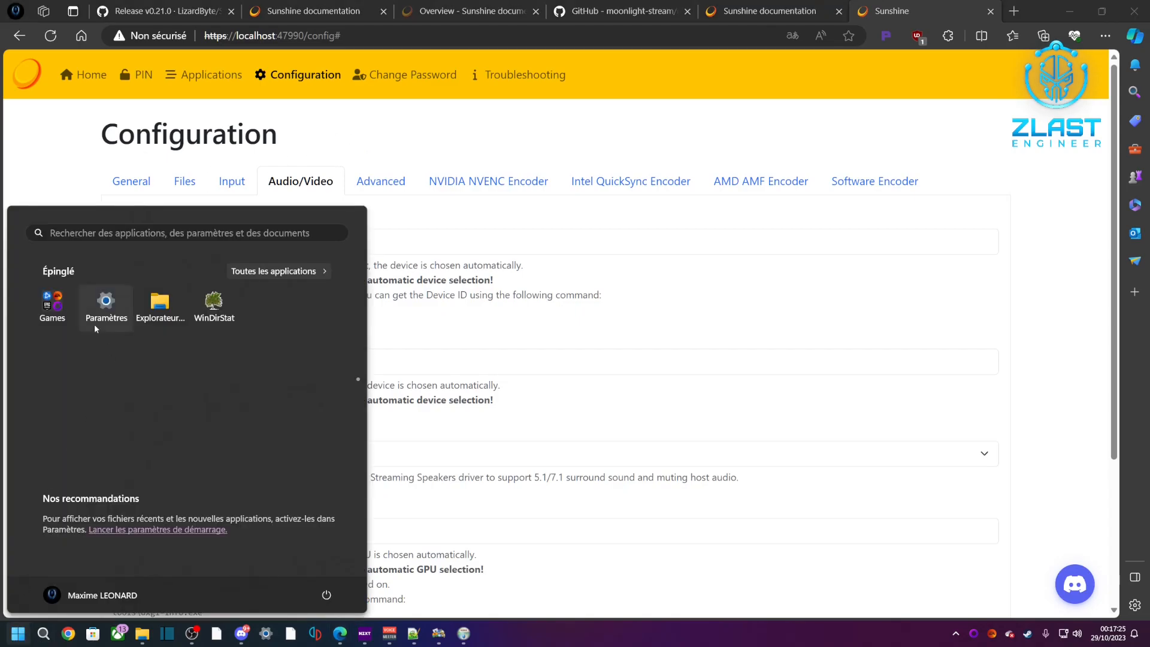
left_click(69, 233)
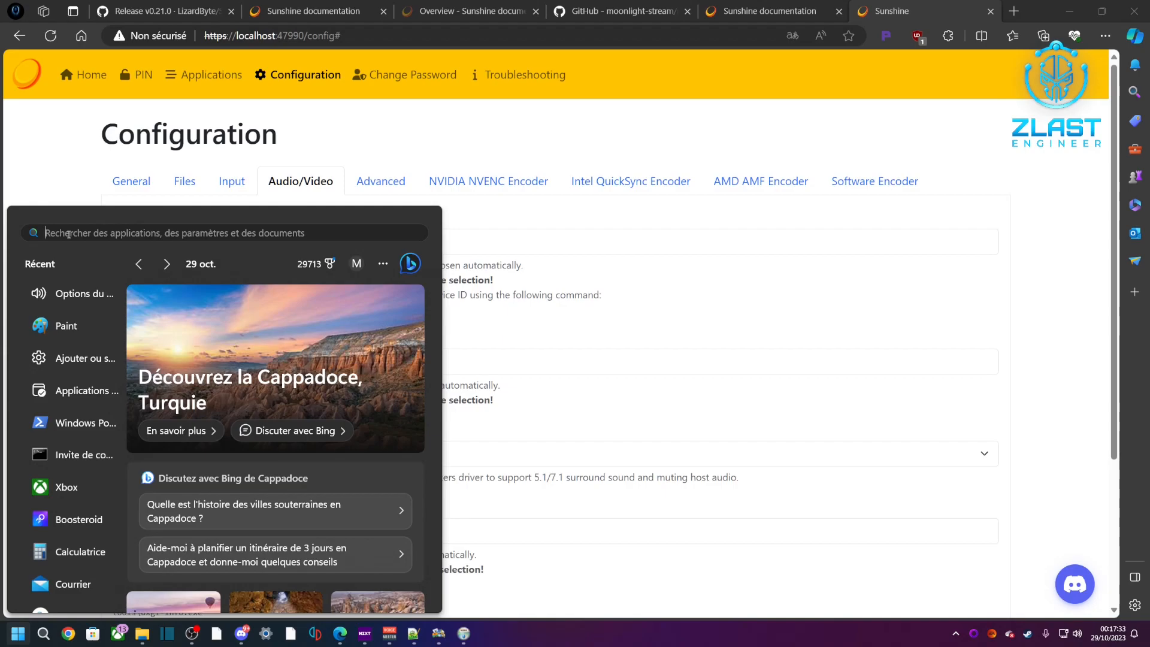
type("mélm")
key("BackSpace")
type("a")
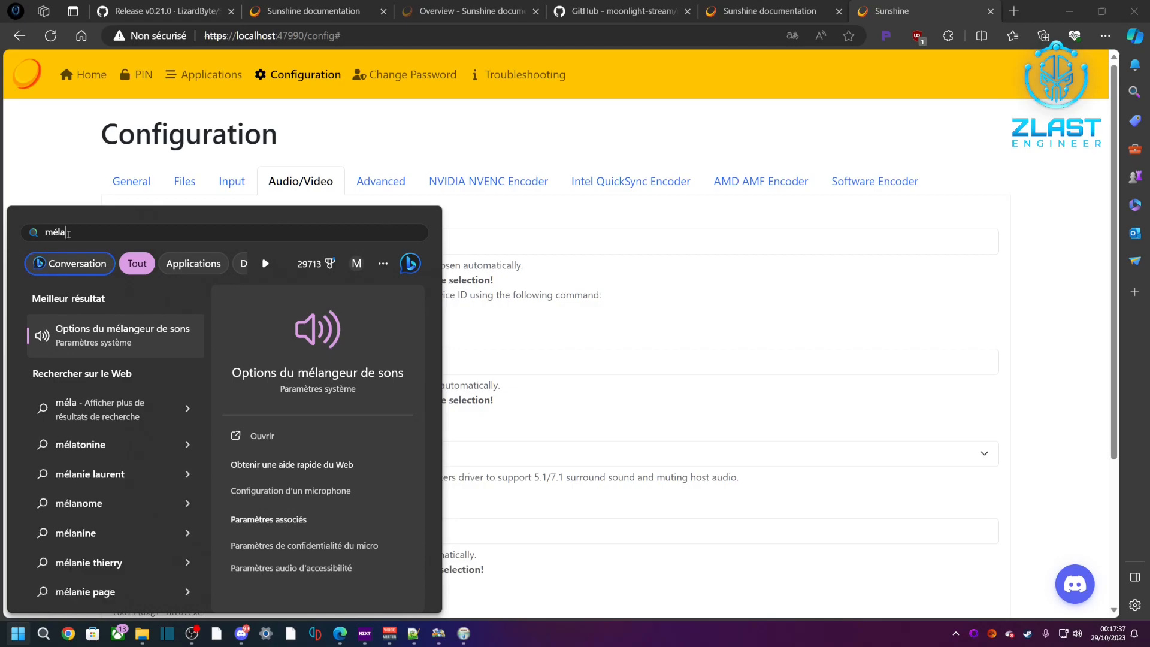
left_click(119, 335)
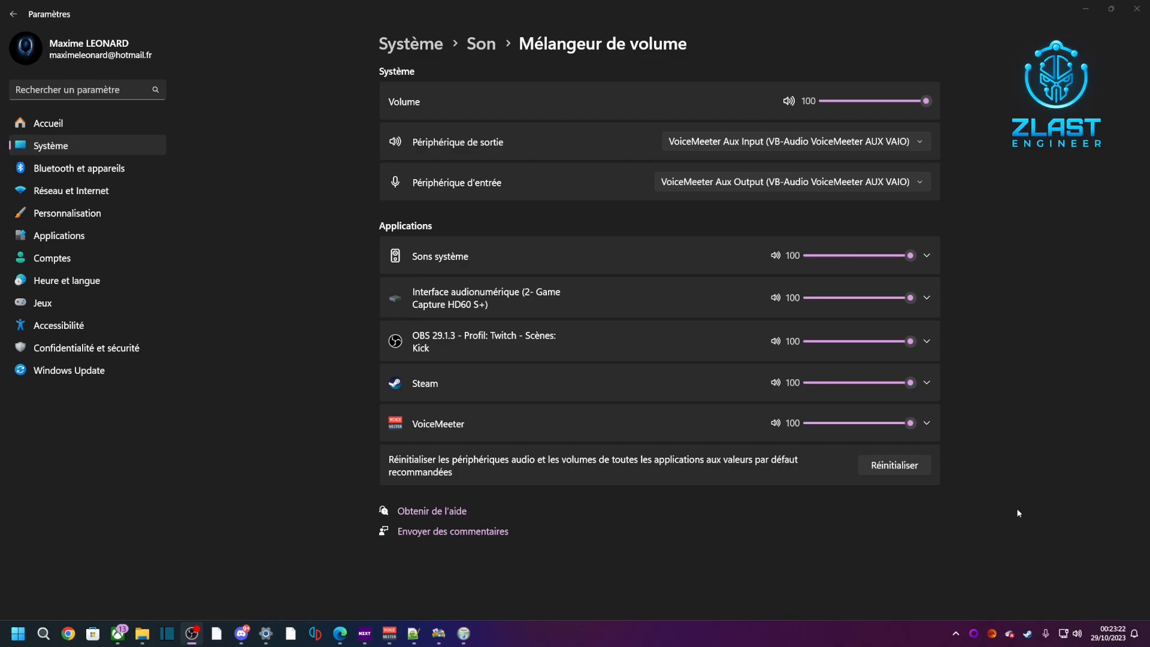
Switch back to Sunshine's web interface in Edge and examine the Audio Sink device ID note and the Virtual Sink setting.
left_click(342, 633)
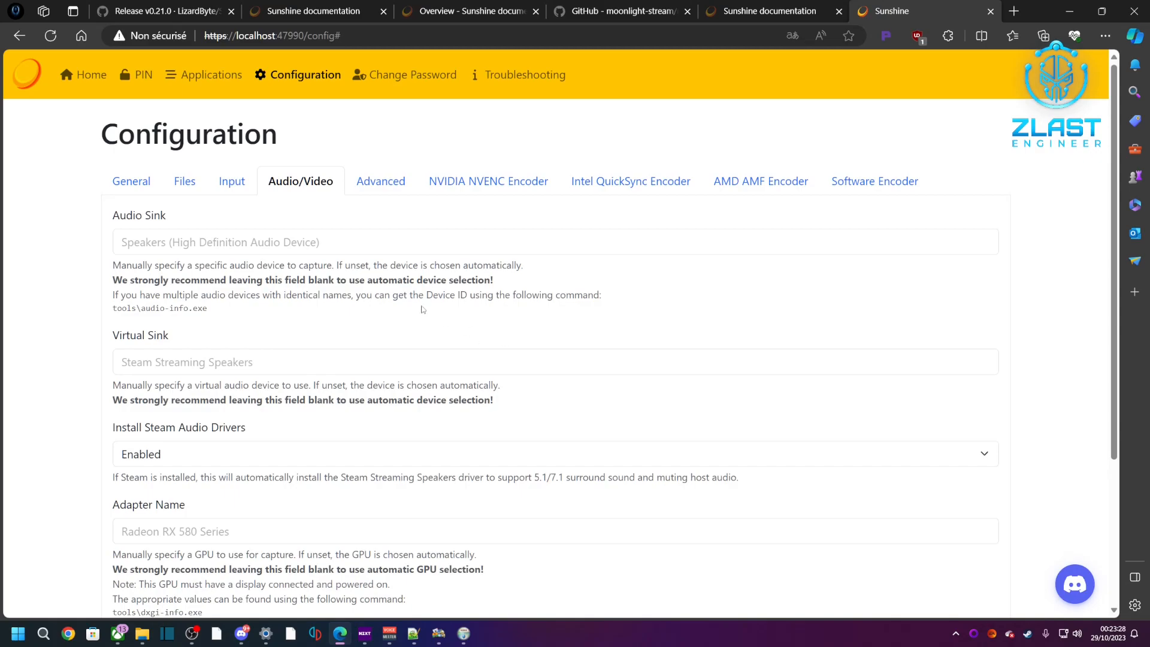
left_click_drag(433, 295, 468, 295)
left_click(450, 281)
left_click_drag(173, 338, 114, 336)
left_click(133, 342)
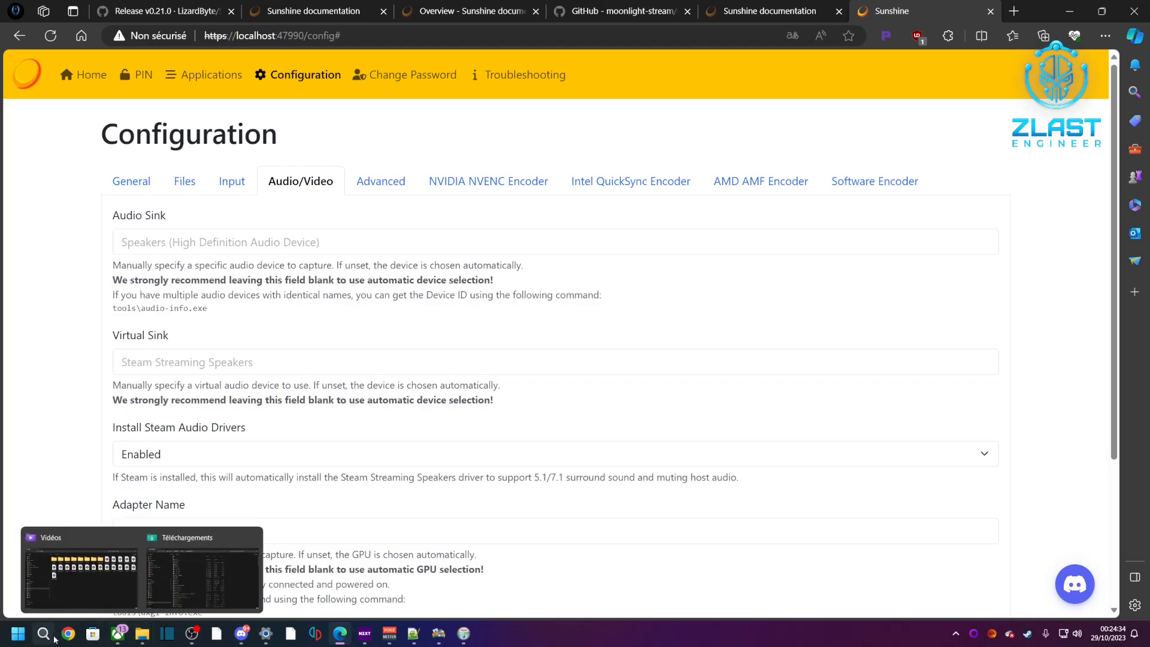
Open Windows PowerShell, position its window over the configuration page, and change directory to "C:\Program Files\Sunshine".
left_click(34, 641)
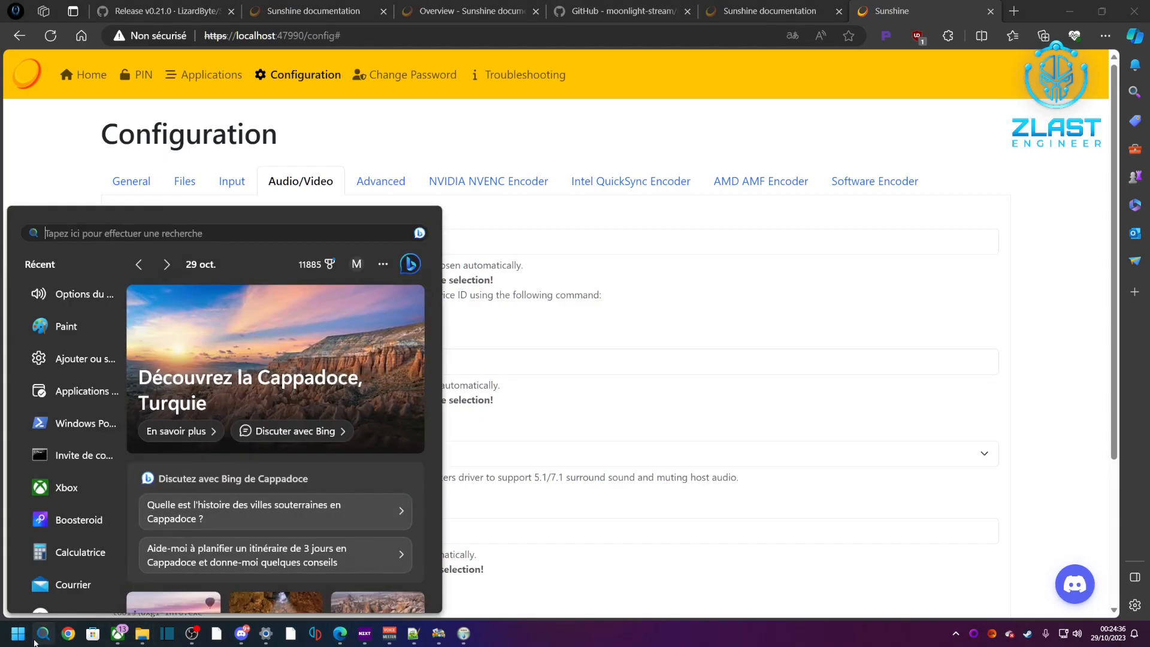
type("powers")
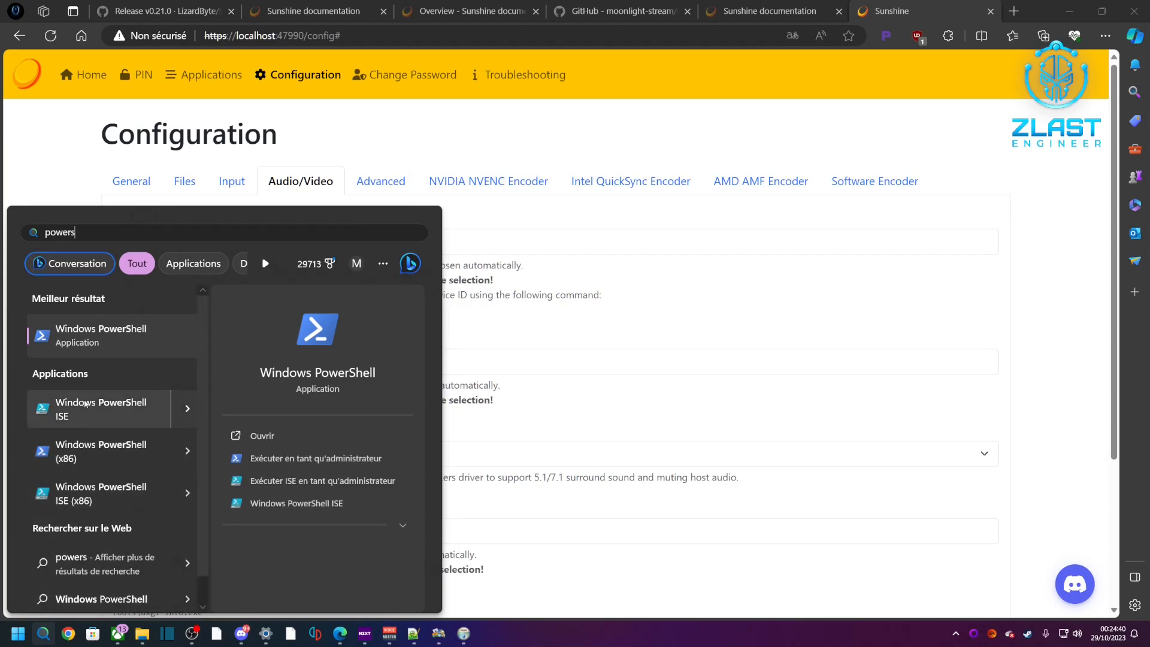
left_click(95, 350)
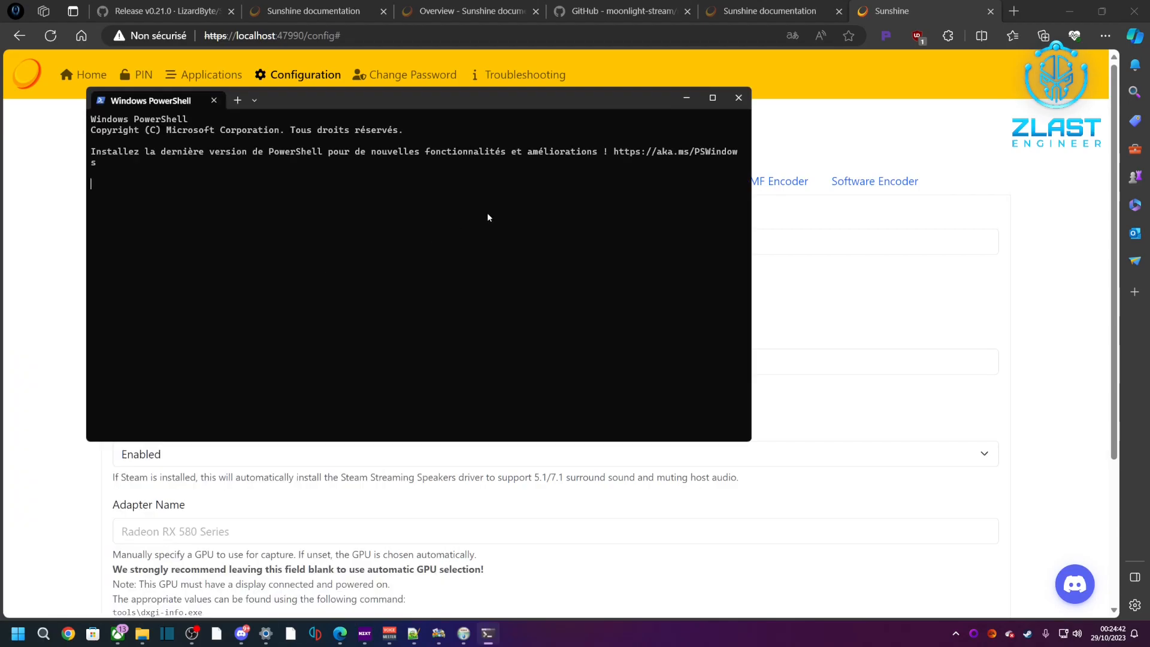
left_click_drag(458, 102, 570, 205)
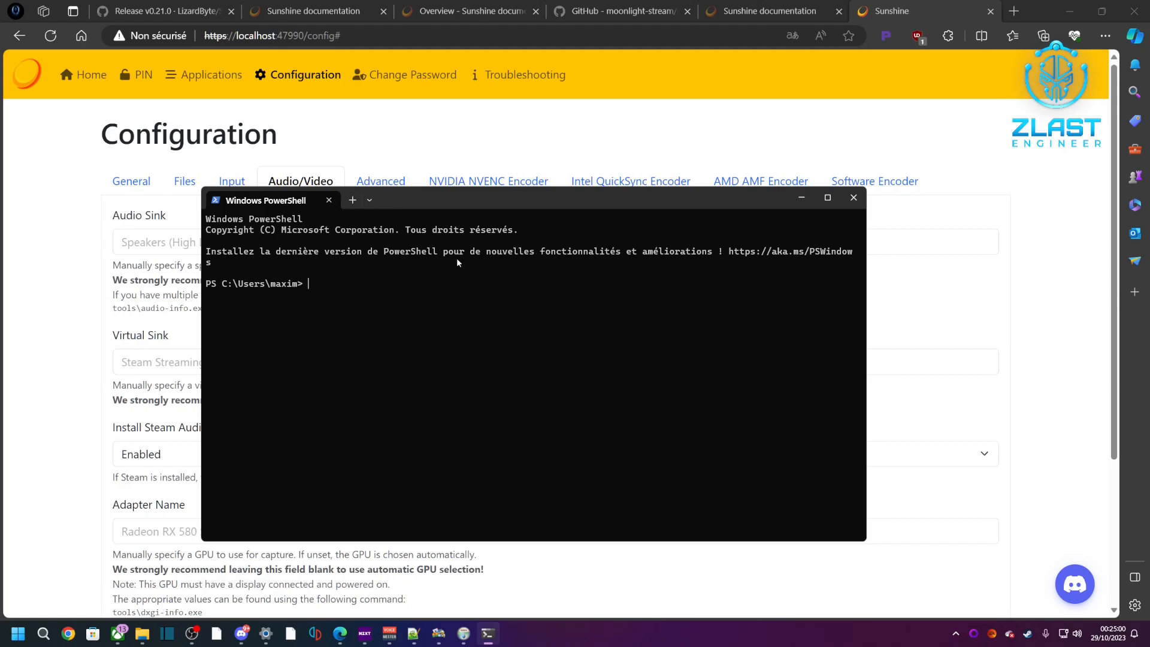
left_click_drag(506, 207, 685, 255)
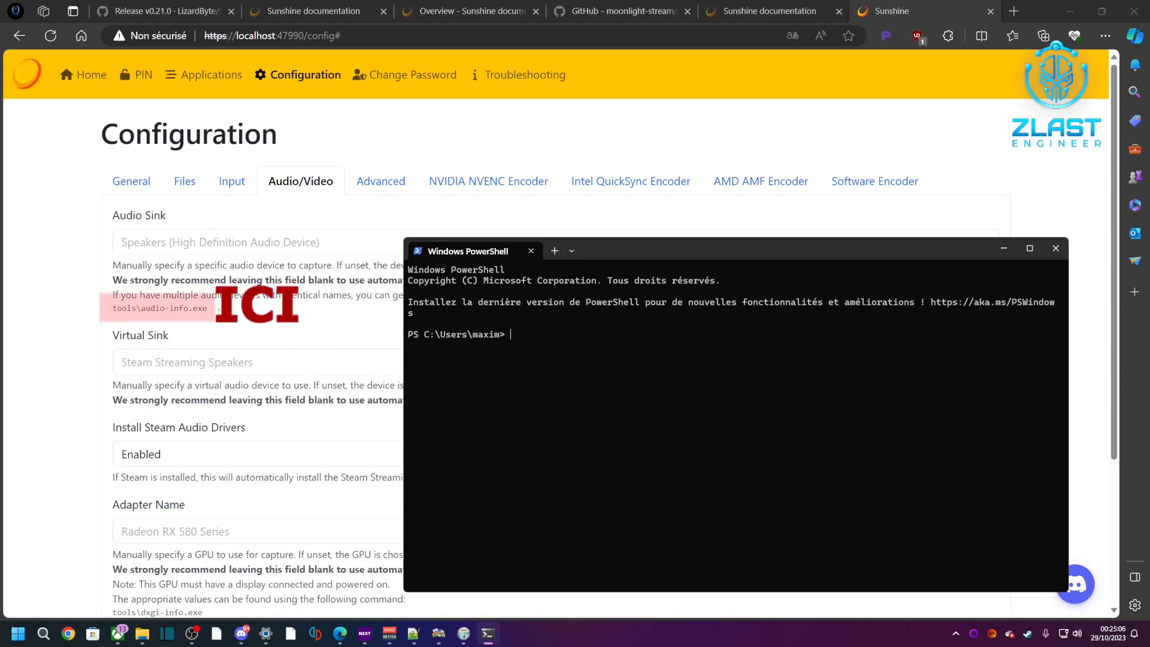
left_click_drag(600, 243, 409, 228)
type("cd \"C:\\Program Files\\Sunshine")
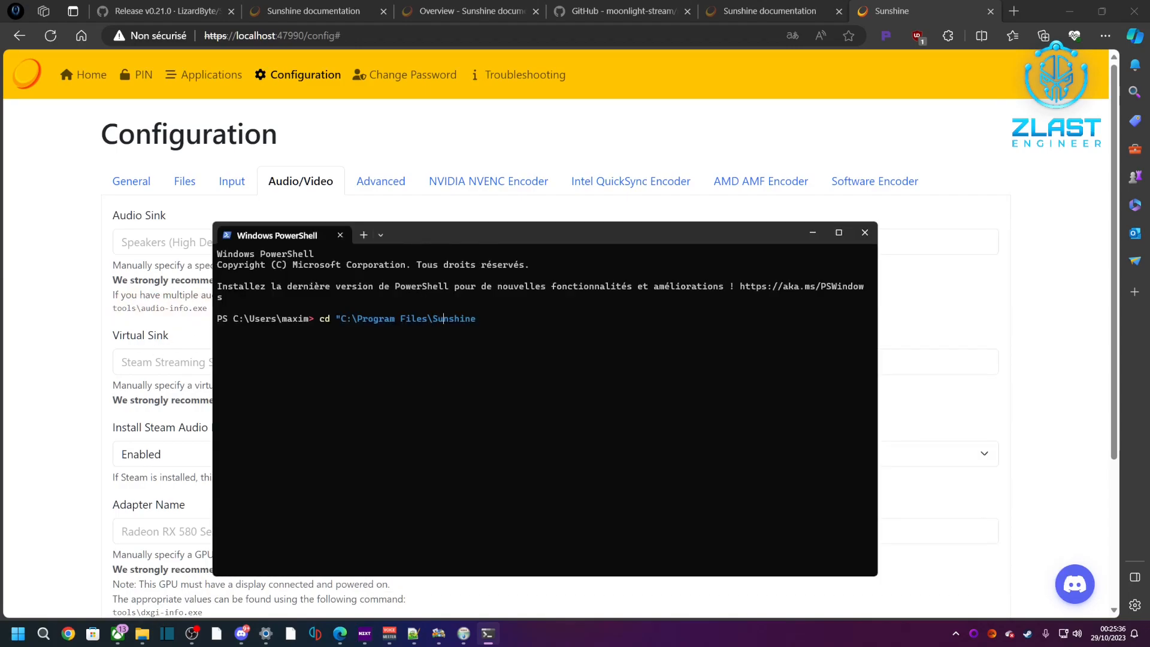
type("\"")
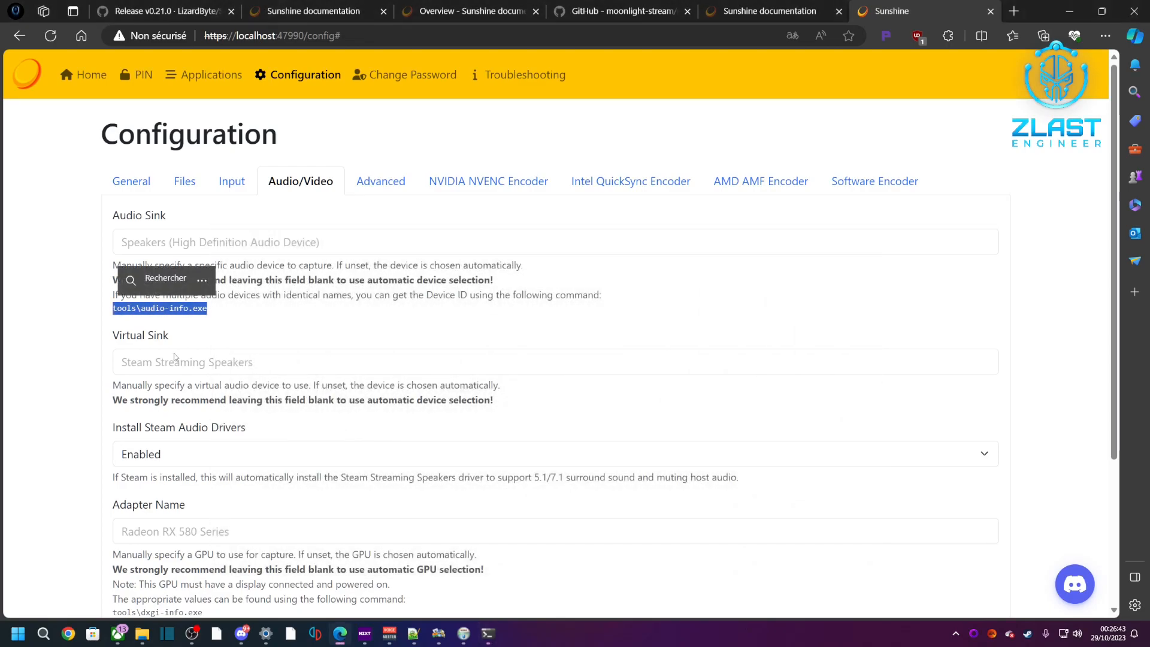
Copy the command tools\audio-info.exe from the Audio Sink note and run it in PowerShell to list the audio devices.
right_click(154, 307)
left_click(206, 325)
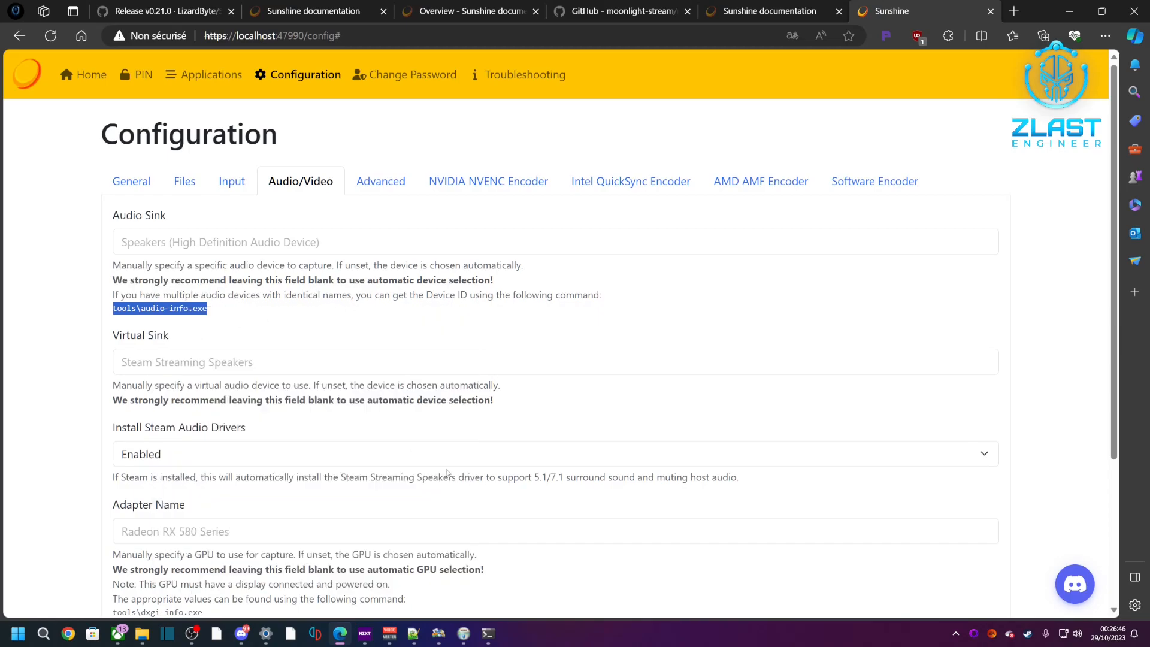
left_click(487, 633)
type("tools\\audio-info.exe")
key("Return")
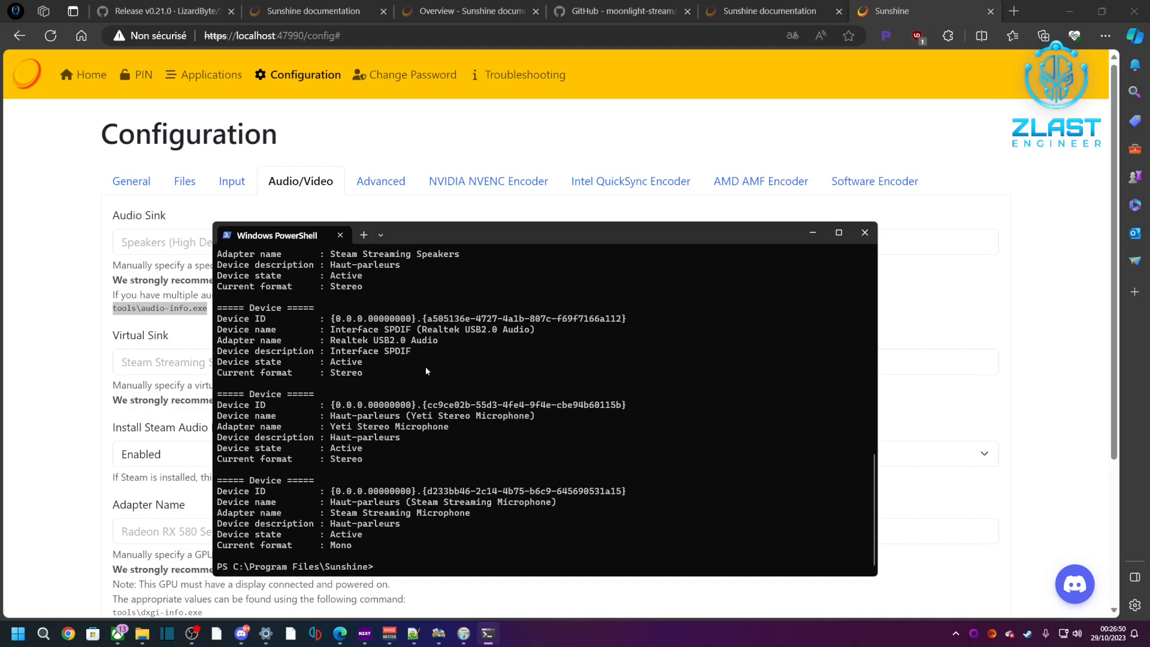
Copy the VoiceMeeter Aux Input device ID from PowerShell and set Audio Sink to {0.0.0.00000000}.{48aa55ed-0155-42cc-8dd7-01f560729a74}.
scroll(474, 443, "up", 3)
scroll(498, 480, "up", 10)
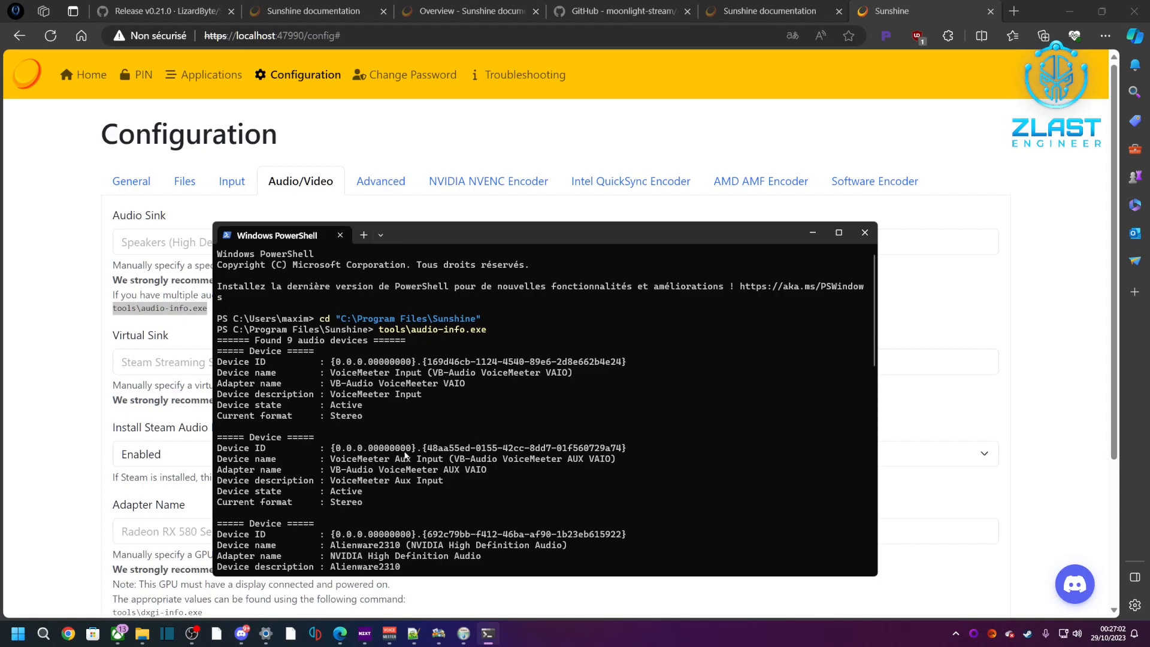
left_click_drag(330, 448, 623, 450)
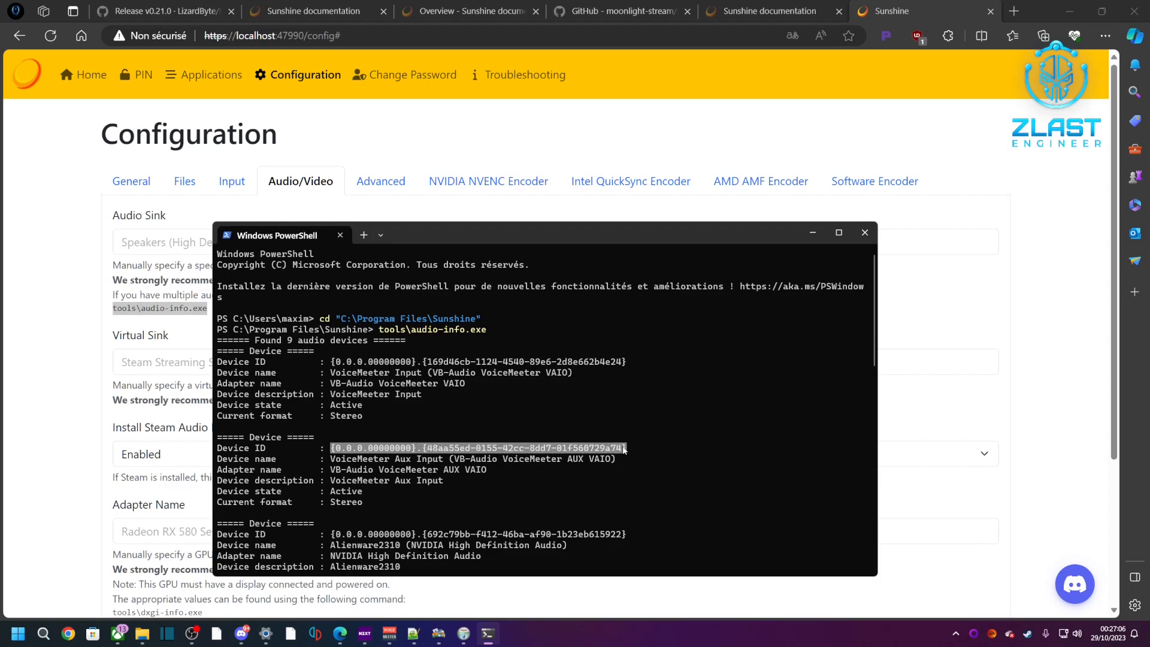
right_click(586, 451)
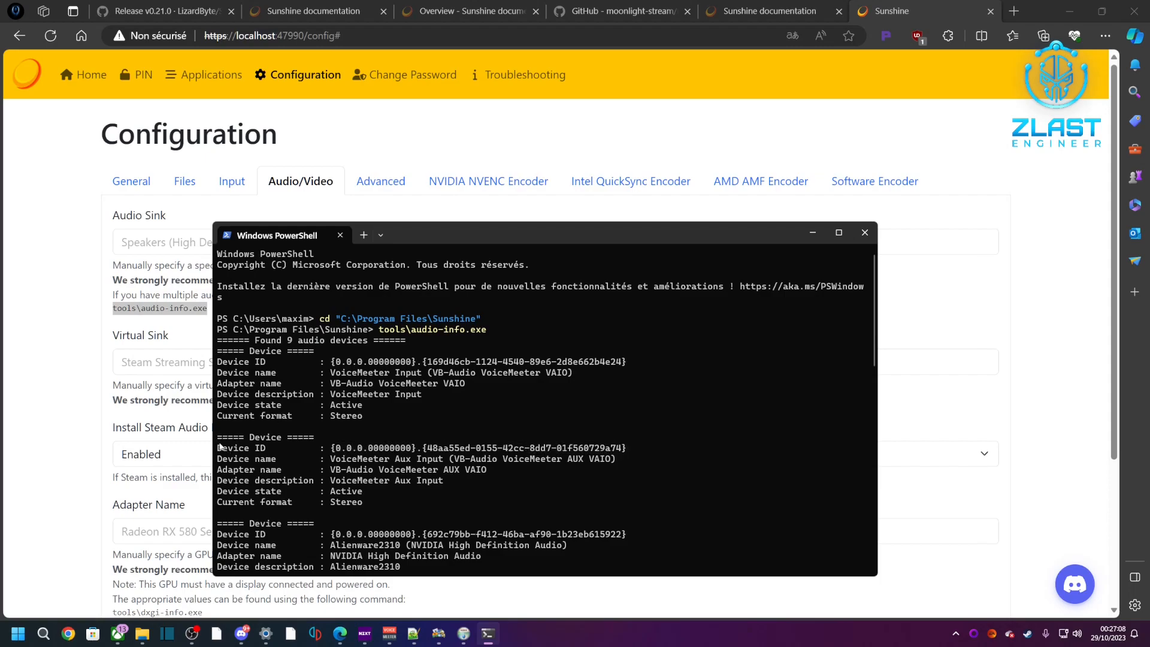
left_click(138, 241)
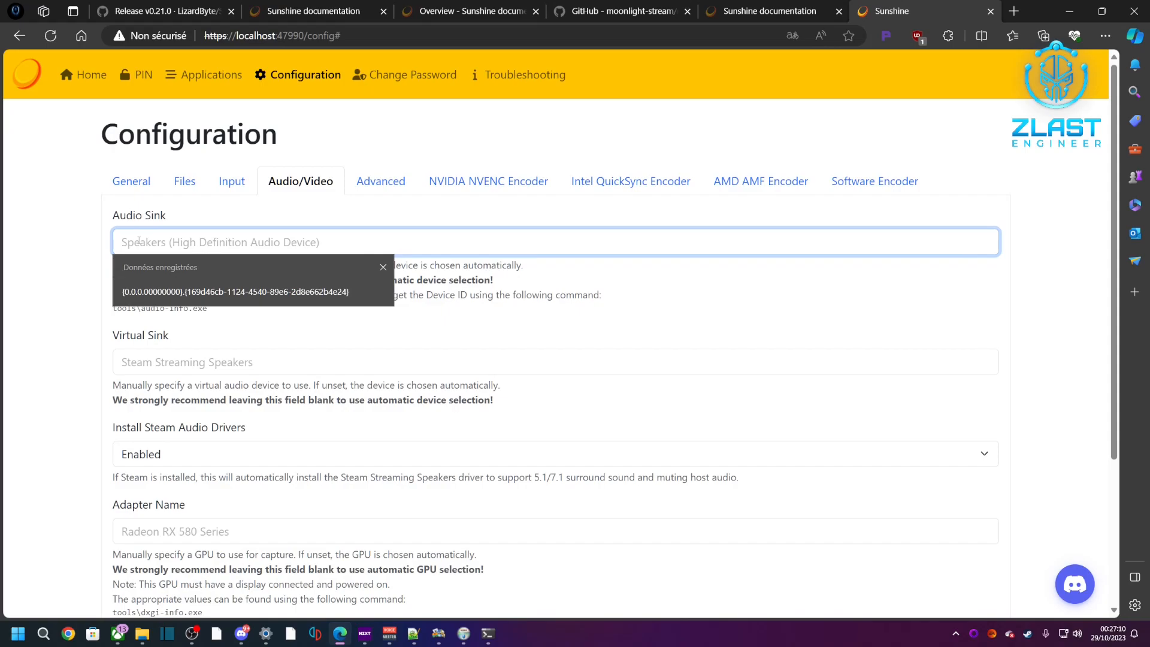
type("{0.0.0.00000000}.{48aa55ed-0155-42cc-8dd7-01f560729a74}")
left_click(564, 329)
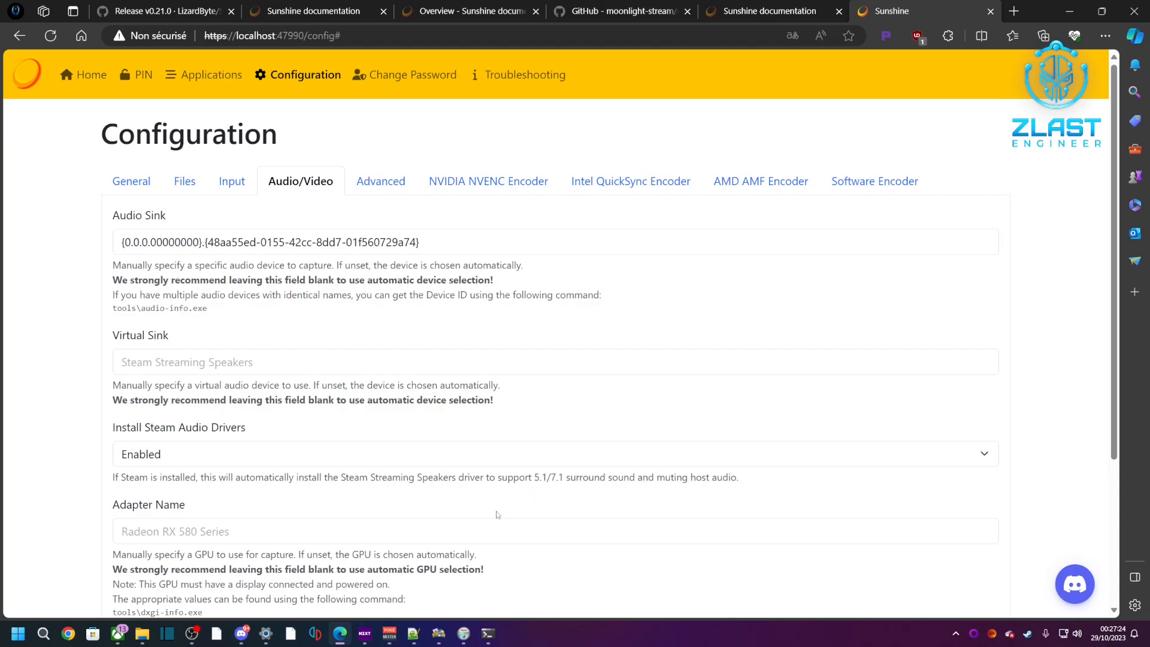
Copy the second device's name from PowerShell and set Virtual Sink to VoiceMeeter Aux Input (VB-Audio VoiceMeeter AUX VAIO).
left_click(488, 634)
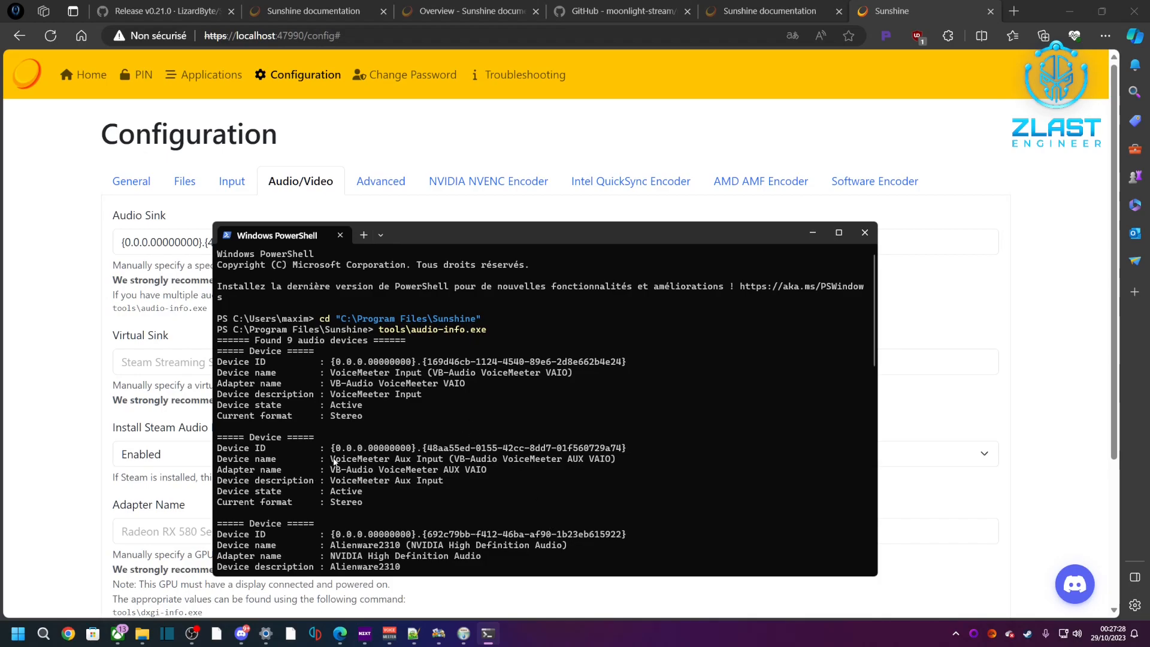
left_click_drag(334, 463, 613, 463)
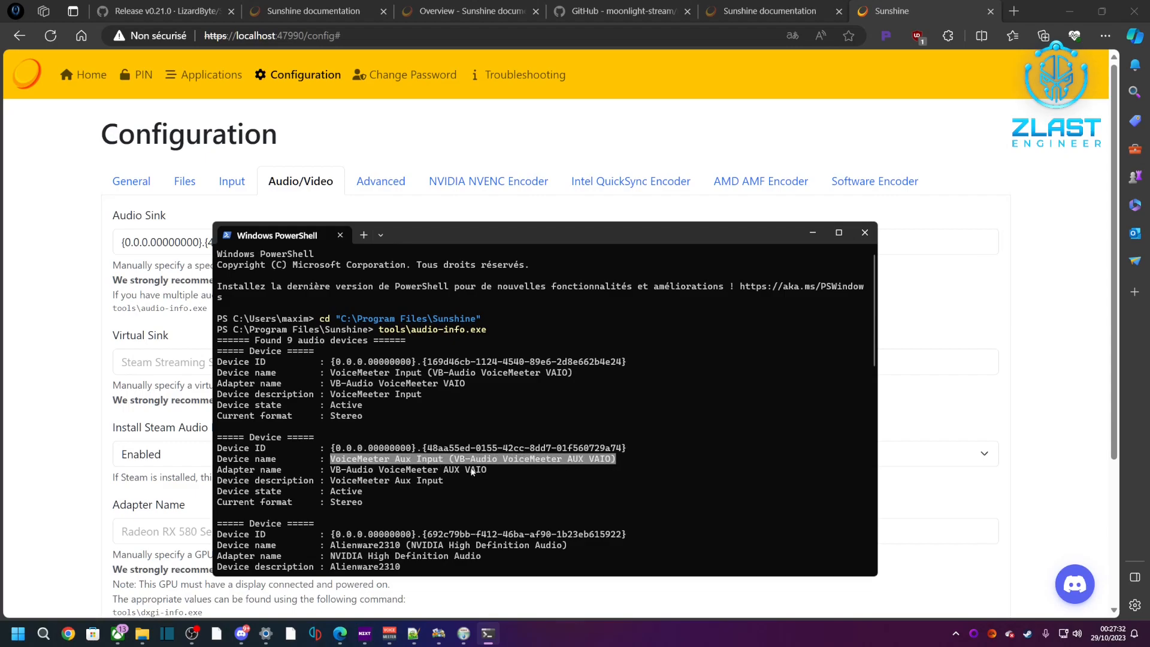
key("ctrl+c")
left_click(156, 359)
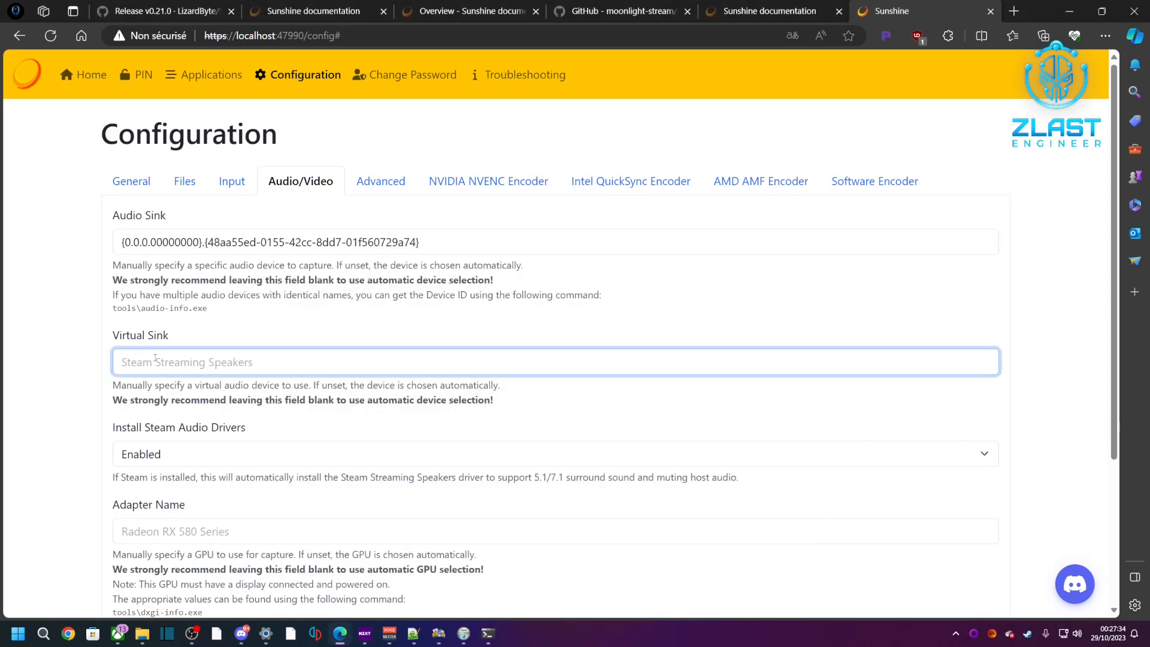
key("ctrl+v")
left_click(623, 302)
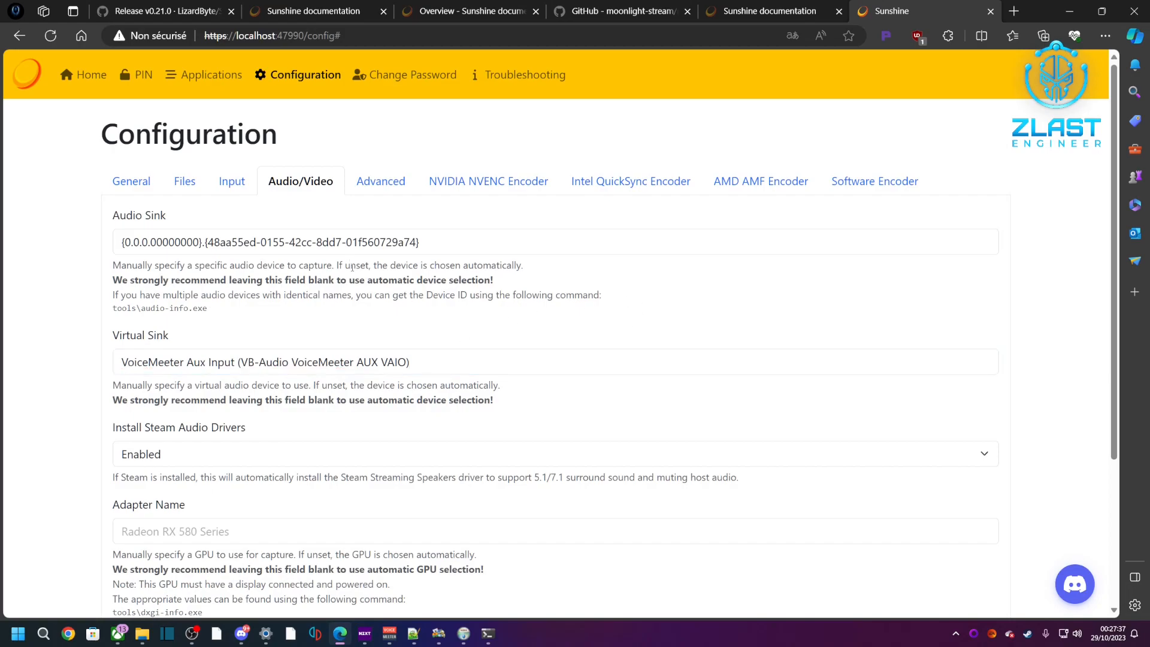
Save the Audio/Video configuration with the new sinks and apply it to restart Sunshine.
scroll(437, 316, "down", 3)
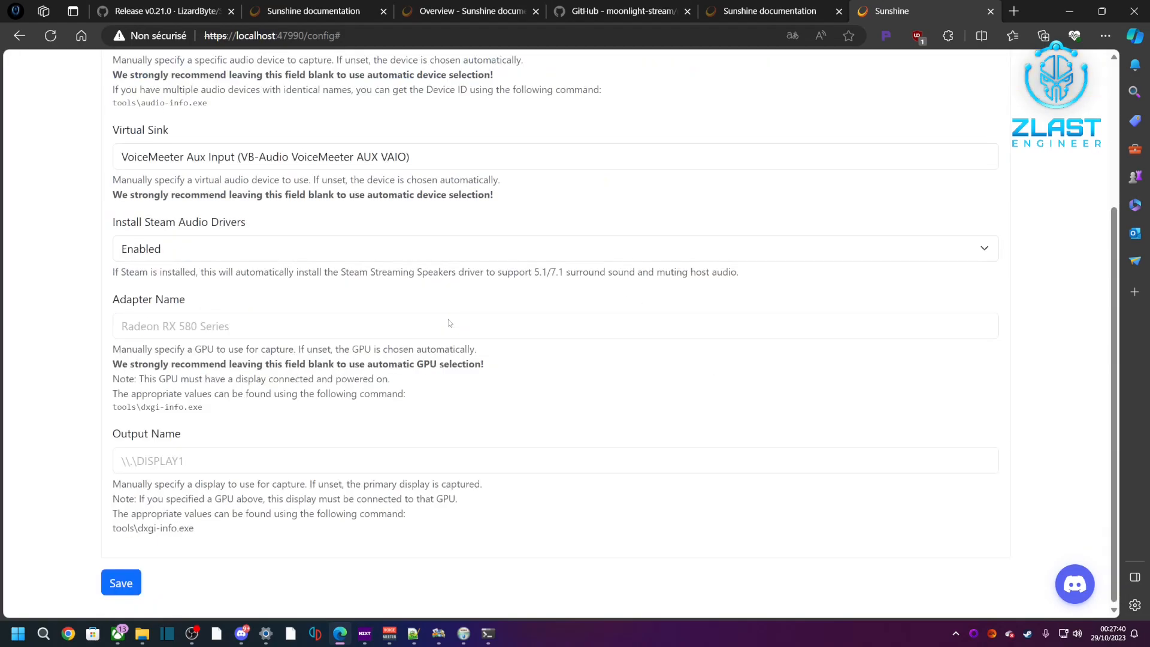
left_click(121, 584)
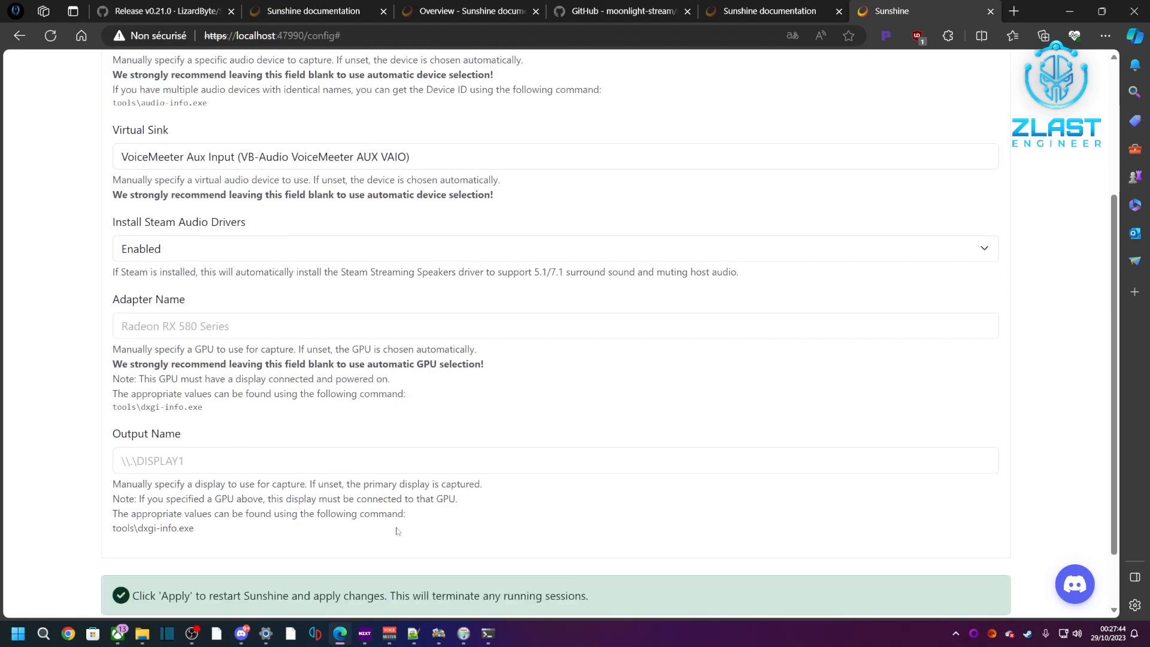
scroll(406, 530, "down", 2)
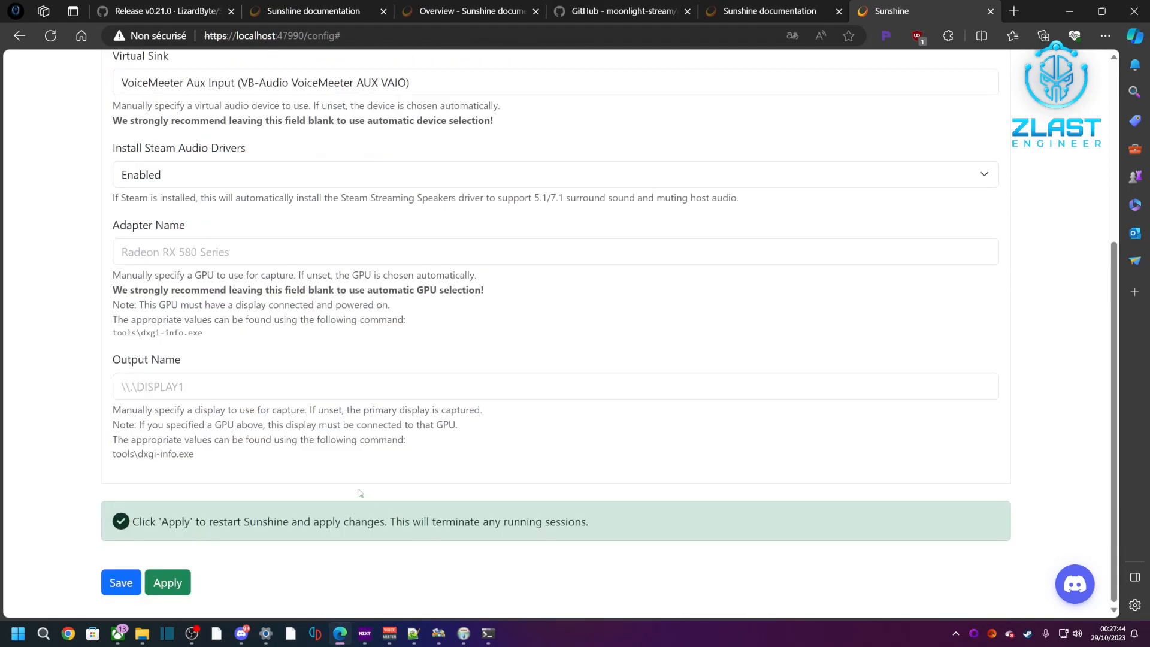
left_click(169, 584)
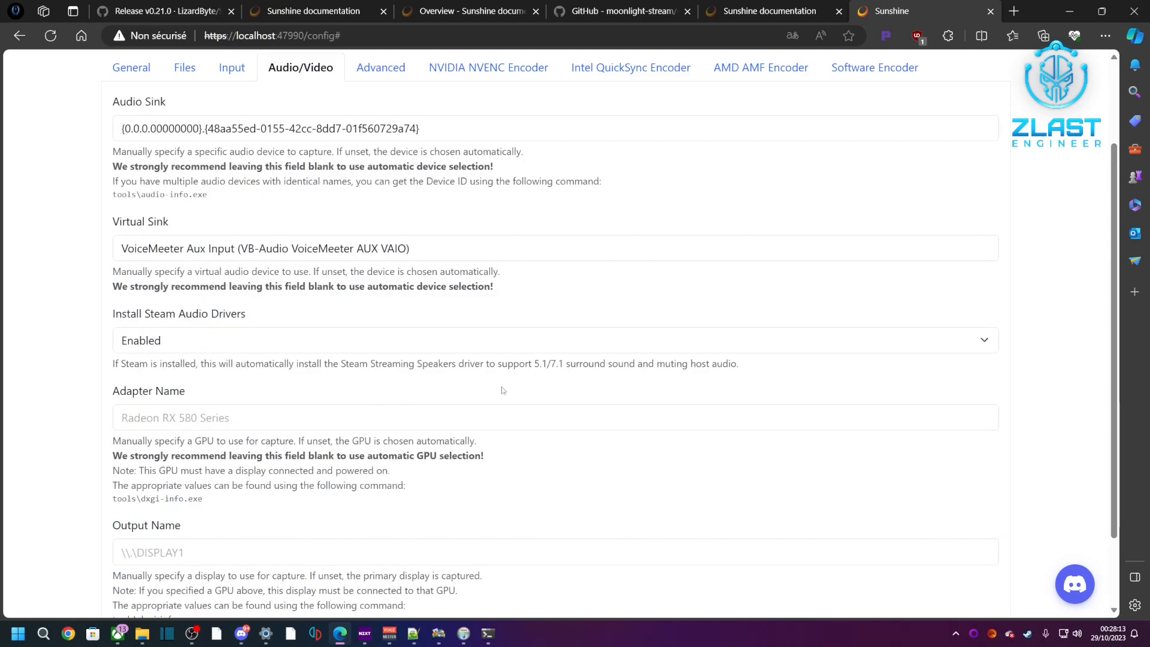
Set Install Steam Audio Drivers to Disabled, save the configuration, and apply it to restart Sunshine.
left_click(215, 344)
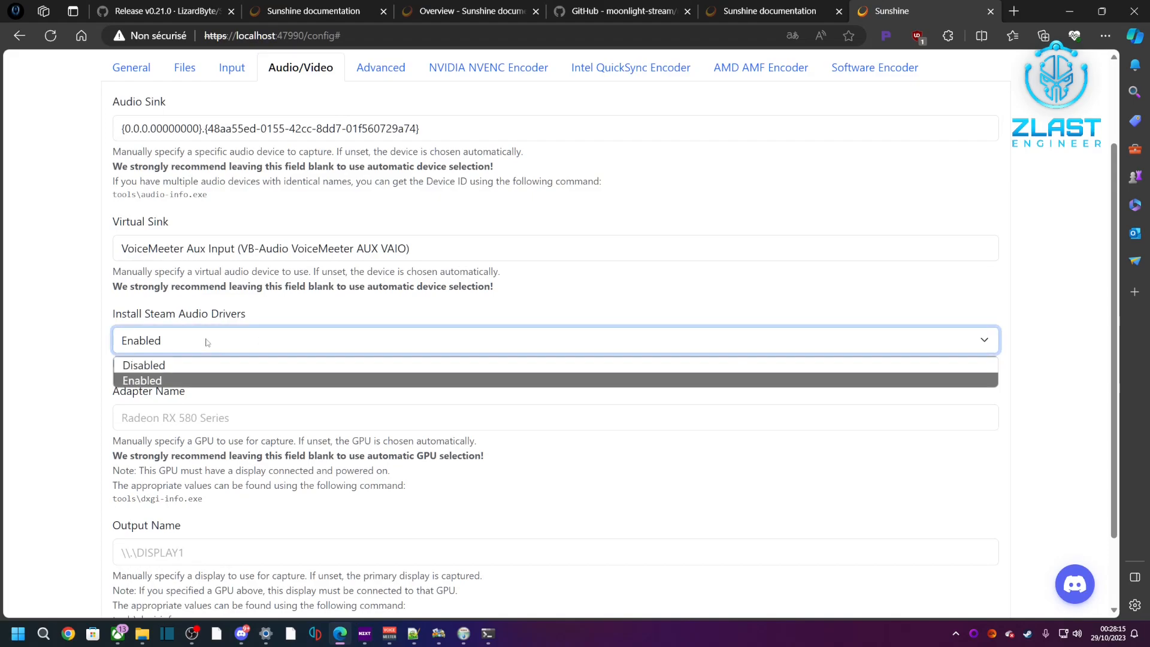
left_click(149, 364)
scroll(288, 404, "down", 2)
left_click(133, 577)
scroll(316, 525, "down", 1)
left_click(168, 580)
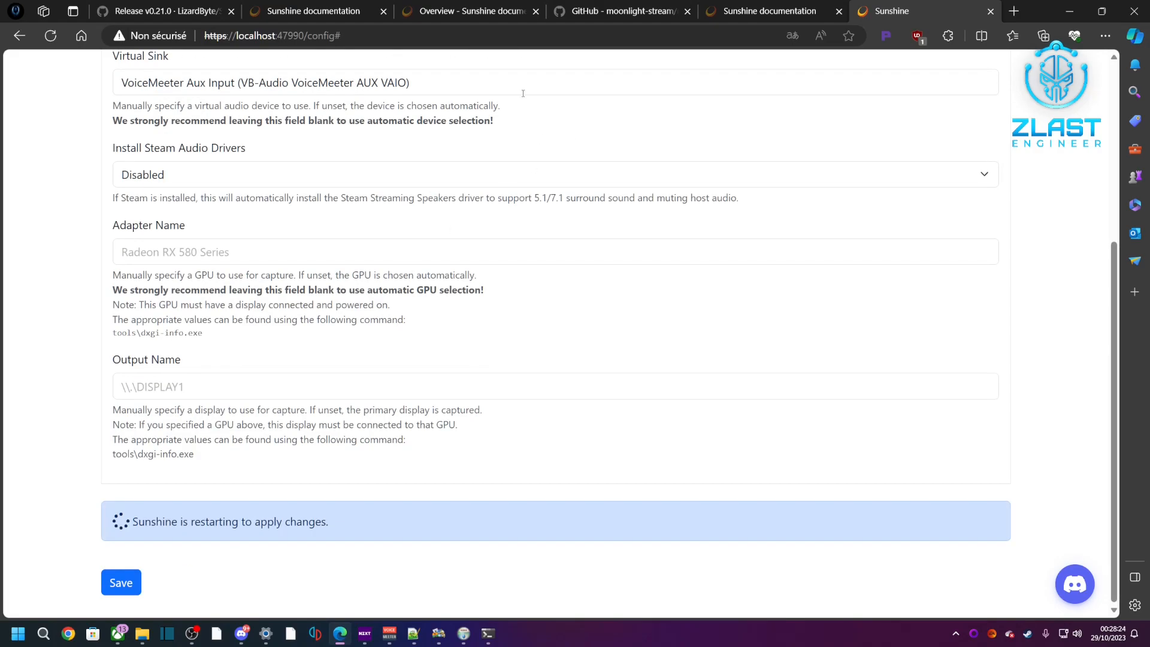
scroll(336, 311, "up", 3)
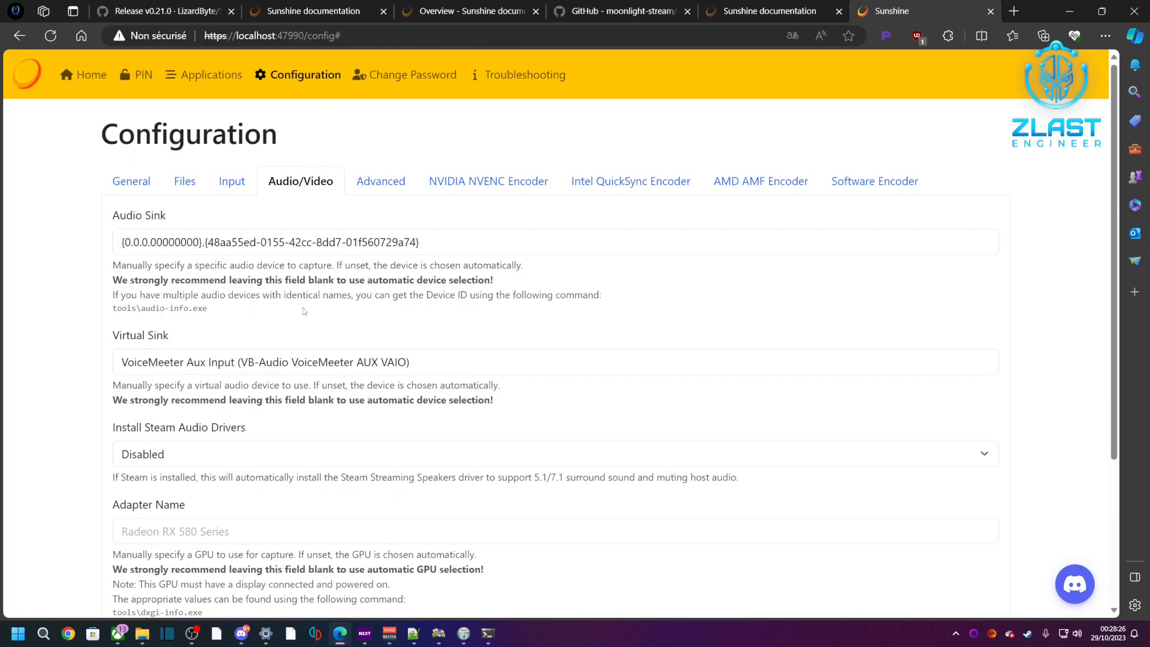
scroll(233, 353, "down", 2)
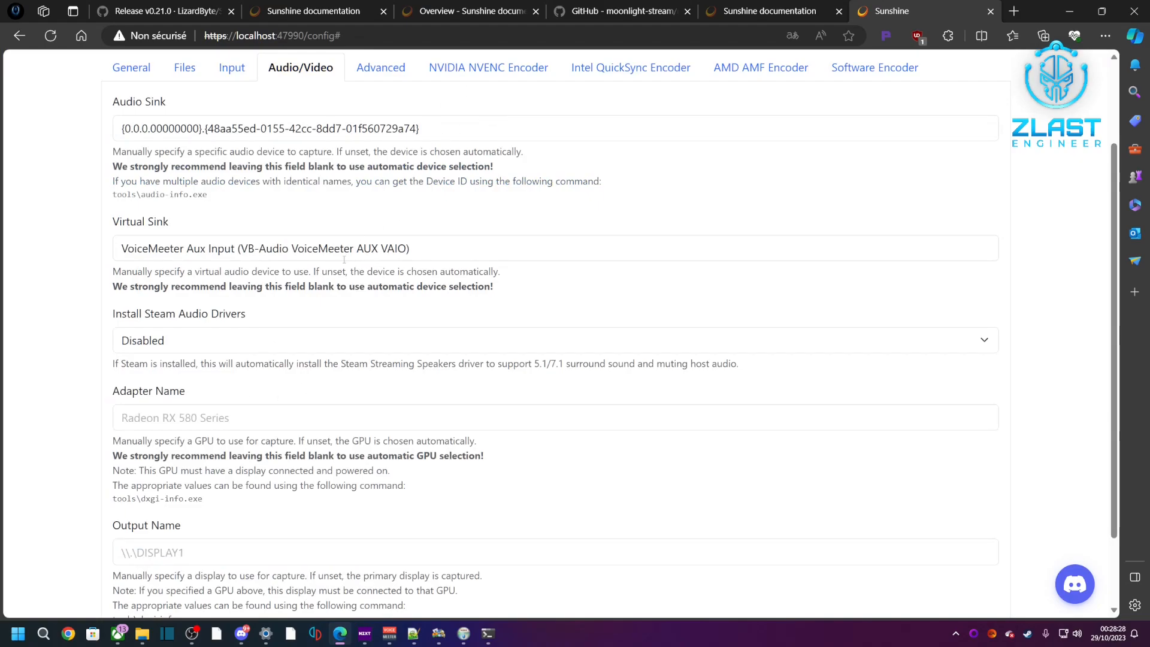
Run the tools\dxgi-info.exe command in PowerShell from the Sunshine folder to list the graphics adapters and displays.
left_click_drag(123, 443, 520, 444)
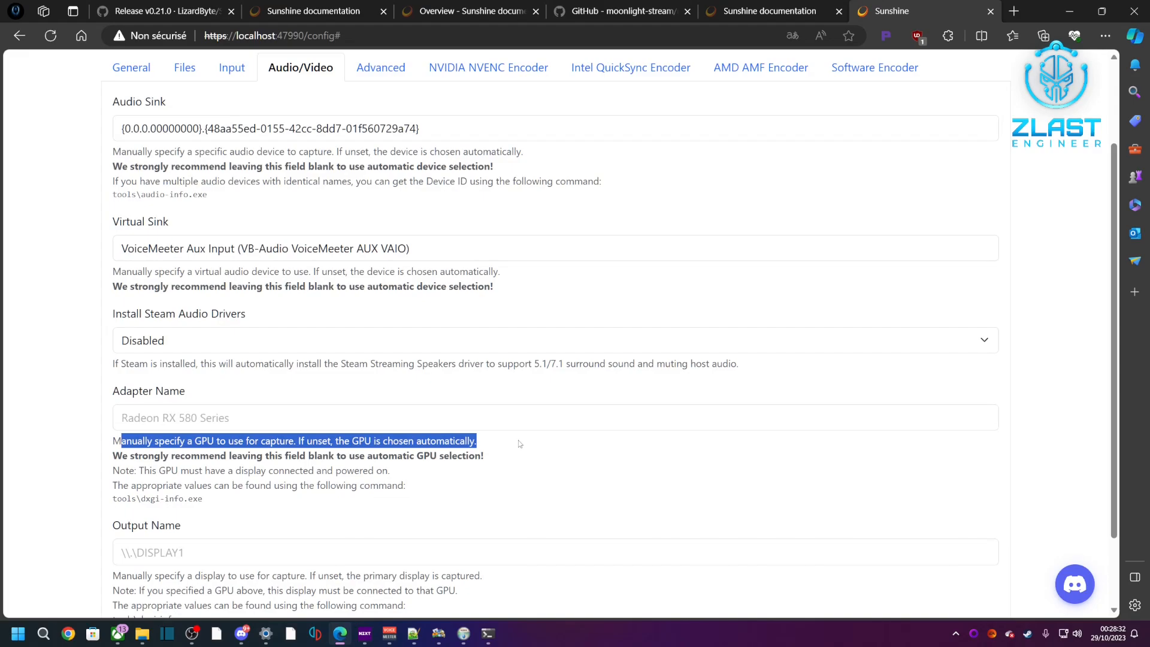
left_click(340, 481)
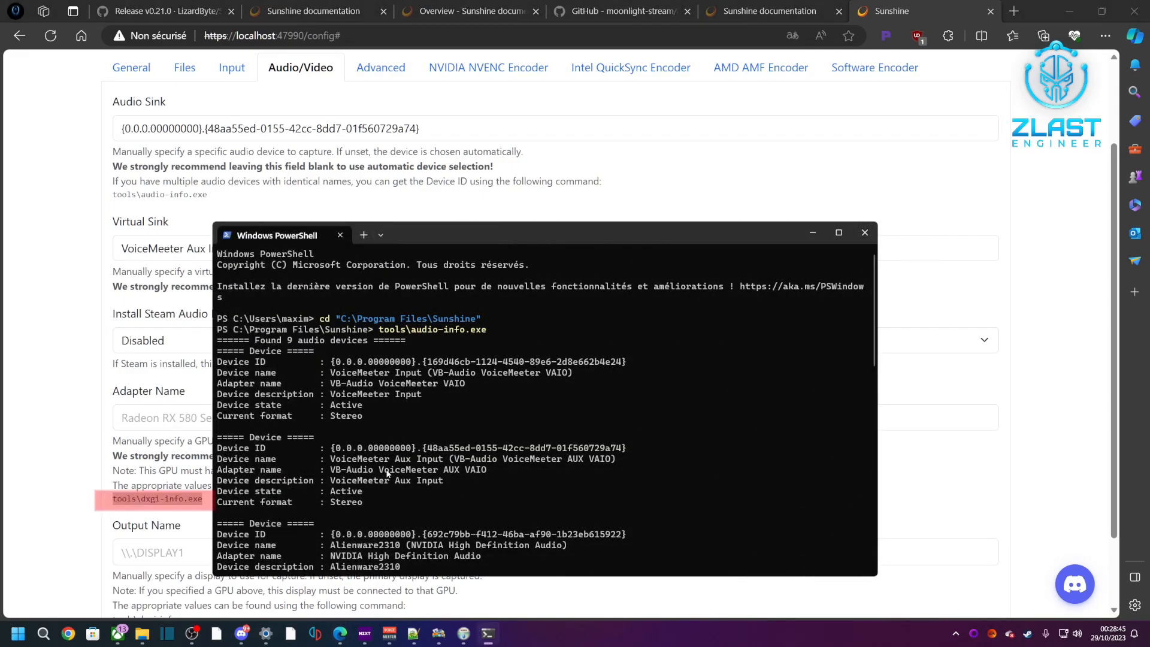
scroll(390, 458, "down", 10)
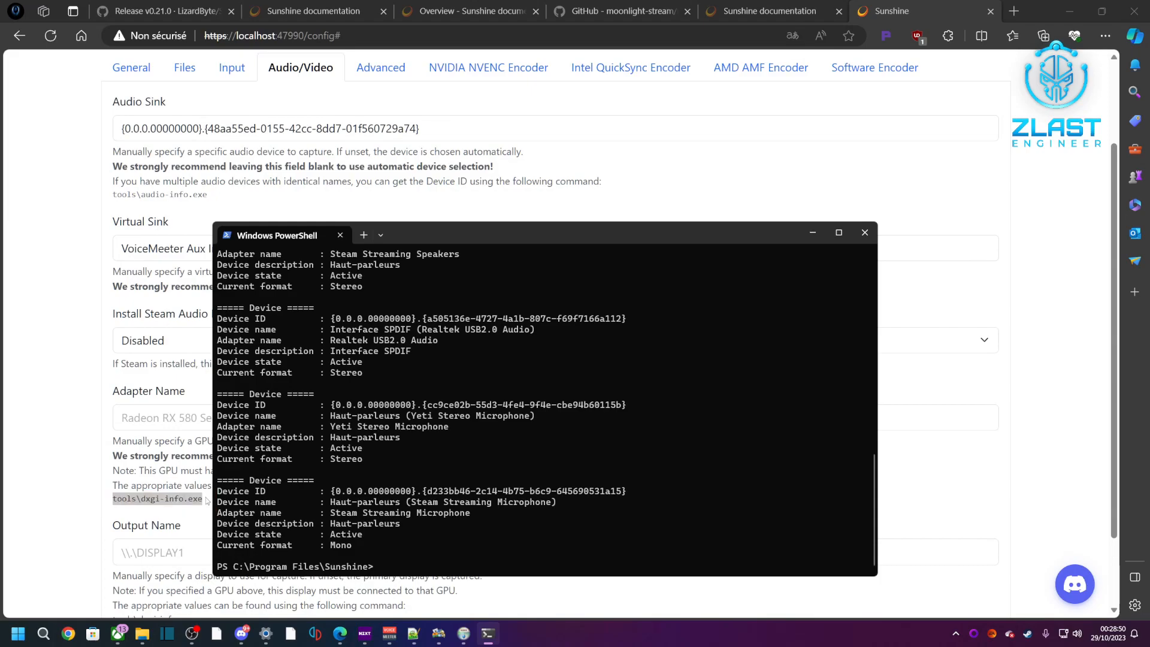
key("ctrl+v")
key("Return")
Copy the graphics card's device name from PowerShell and set Adapter Name to NVIDIA GeForce RTX 4070 Ti.
left_click_drag(320, 387, 434, 388)
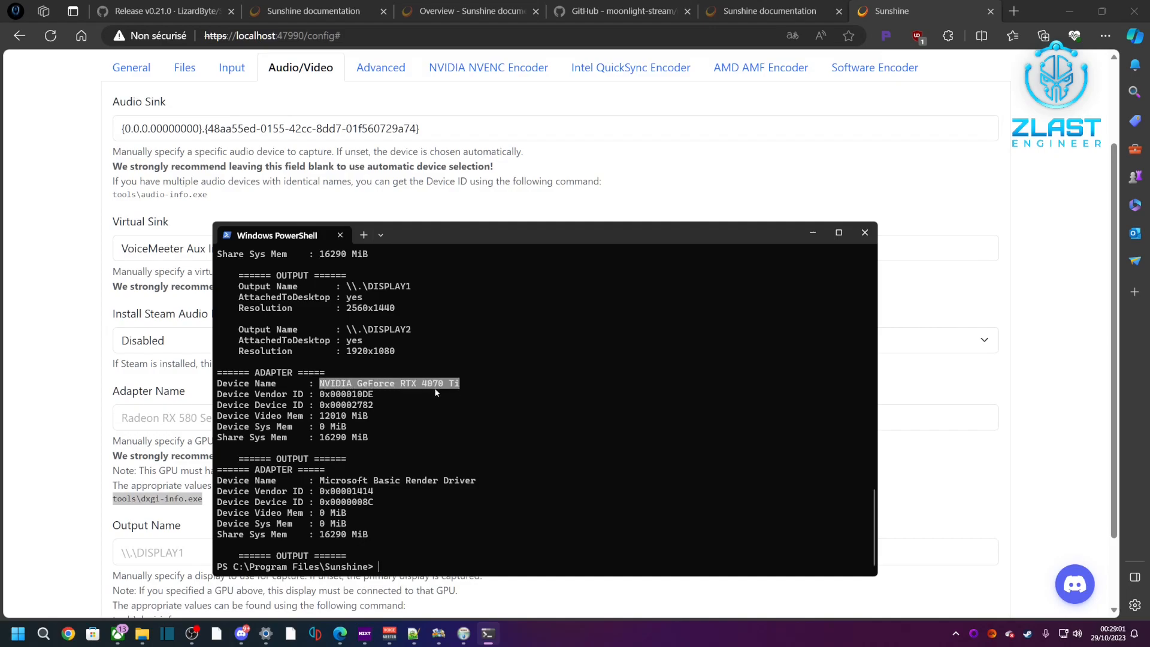
right_click(432, 384)
left_click(144, 419)
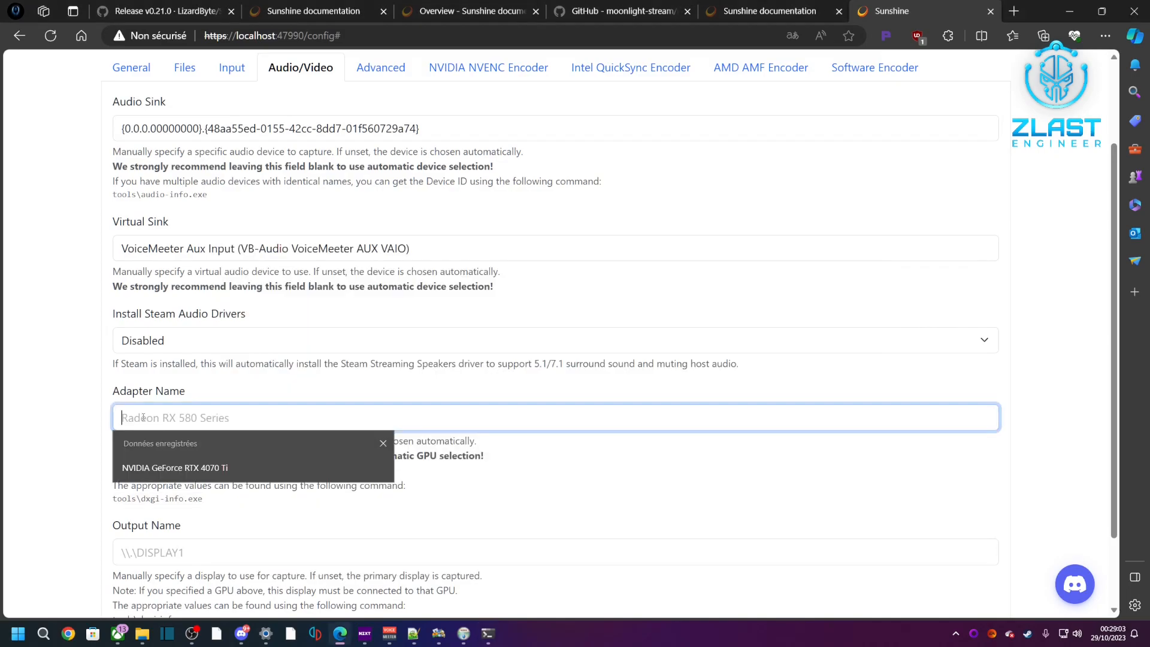
key("ctrl+v")
left_click(323, 349)
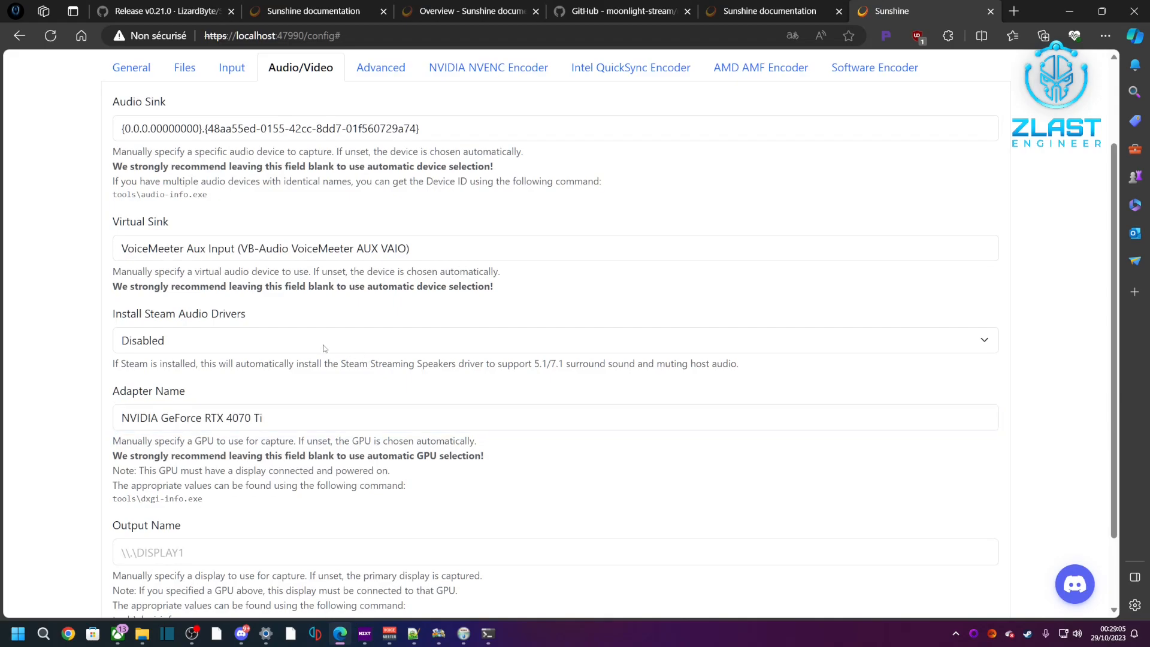
Save the Audio/Video configuration with the new adapter name and apply it to restart Sunshine.
scroll(321, 347, "down", 2)
left_click(133, 580)
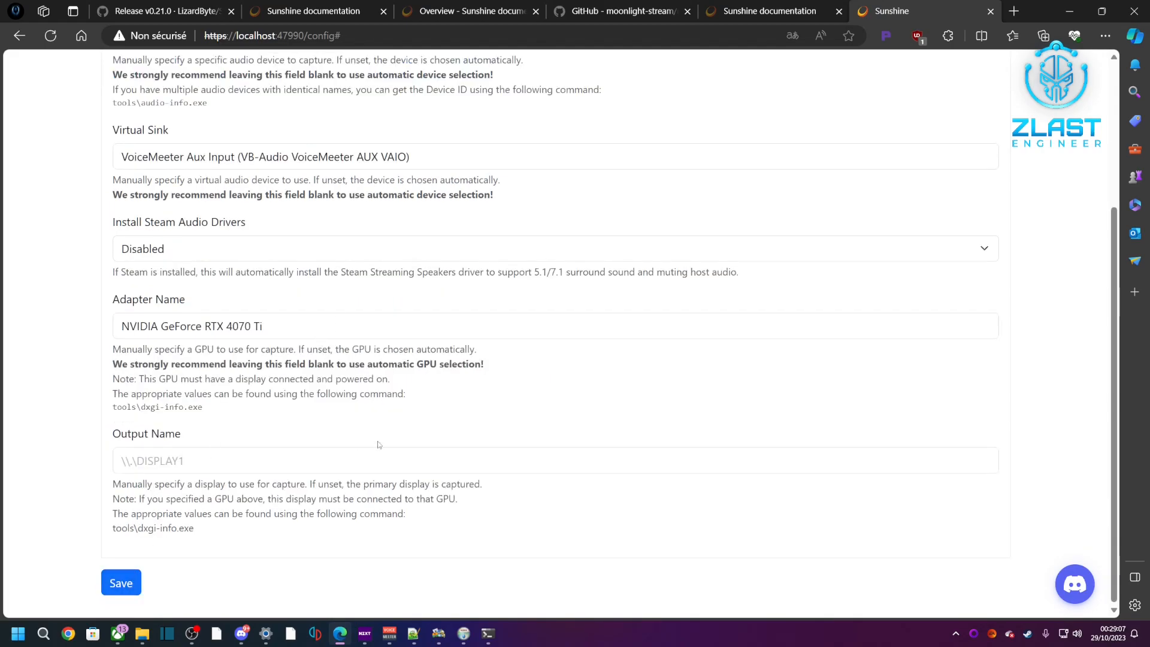
left_click(187, 575)
Copy the first display's output name from PowerShell into Output Name as \\.\DISPLAY1, and save and apply the configuration.
key("alt+Tab")
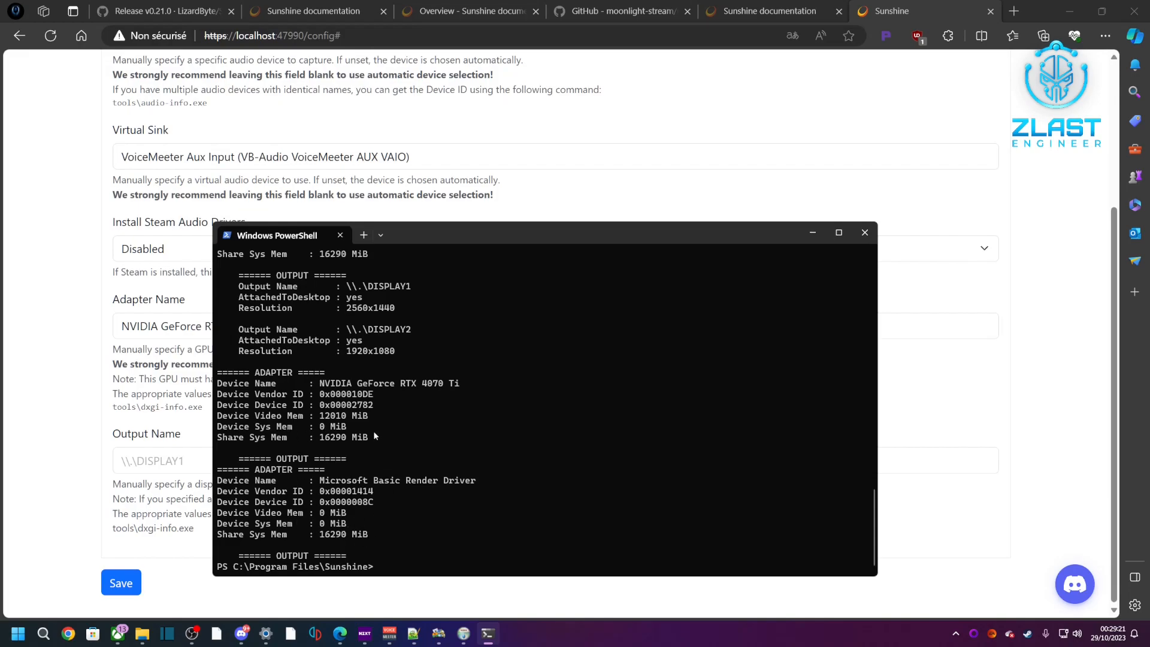
scroll(369, 417, "up", 1)
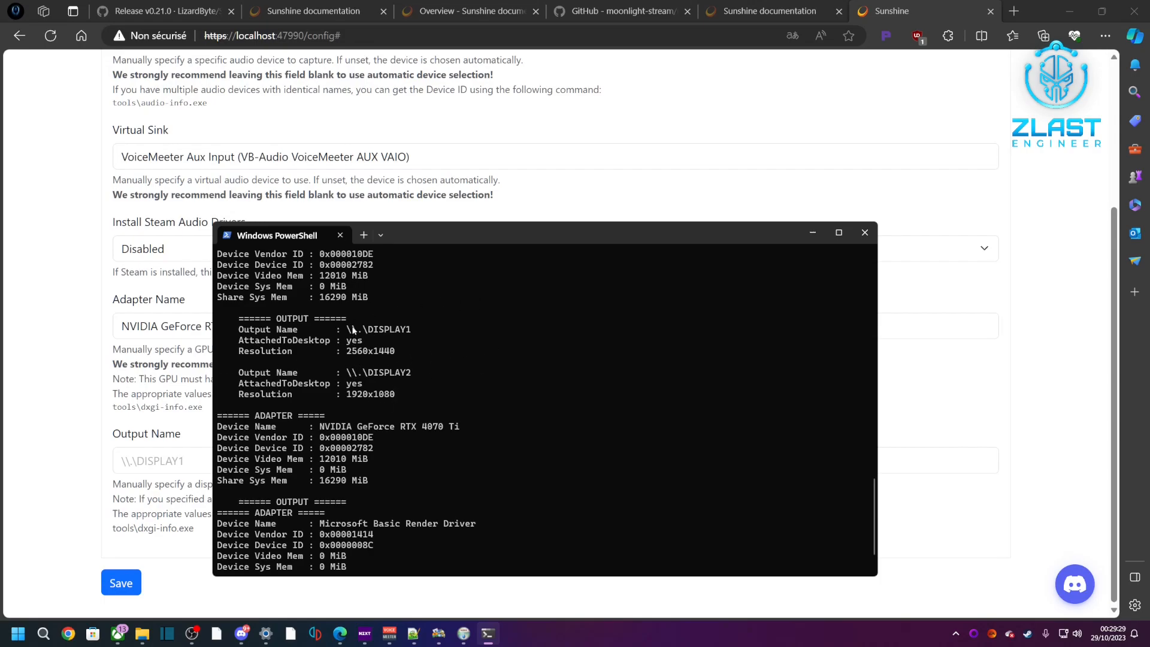
left_click_drag(349, 333, 411, 336)
key("ctrl+c")
left_click(161, 460)
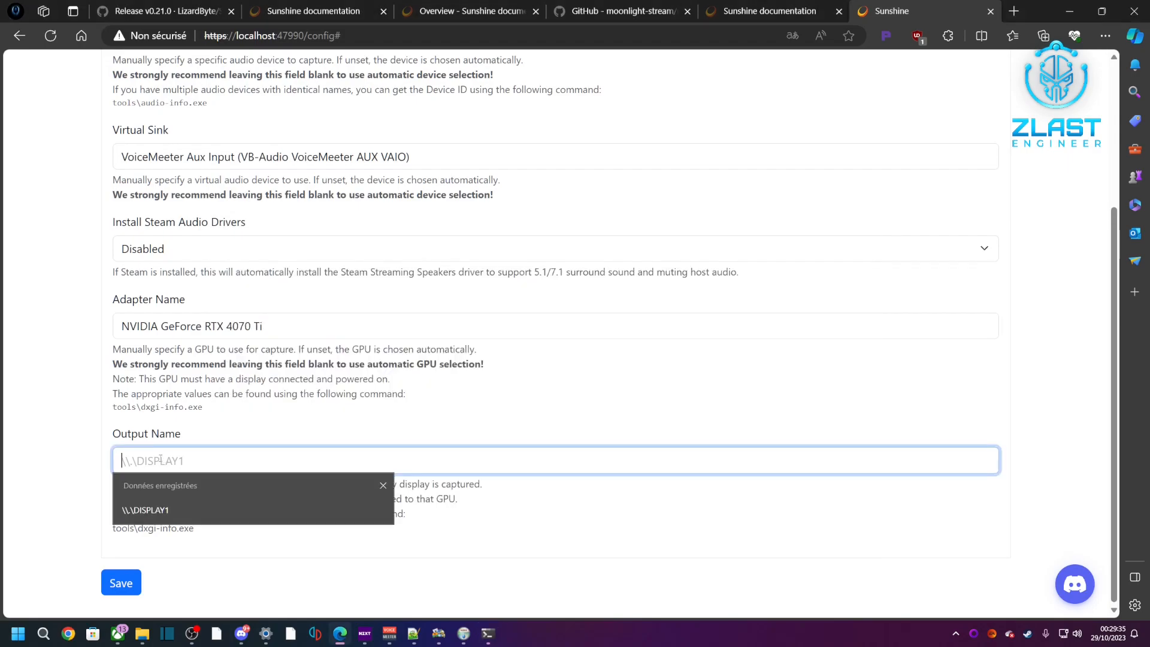
key("ctrl+v")
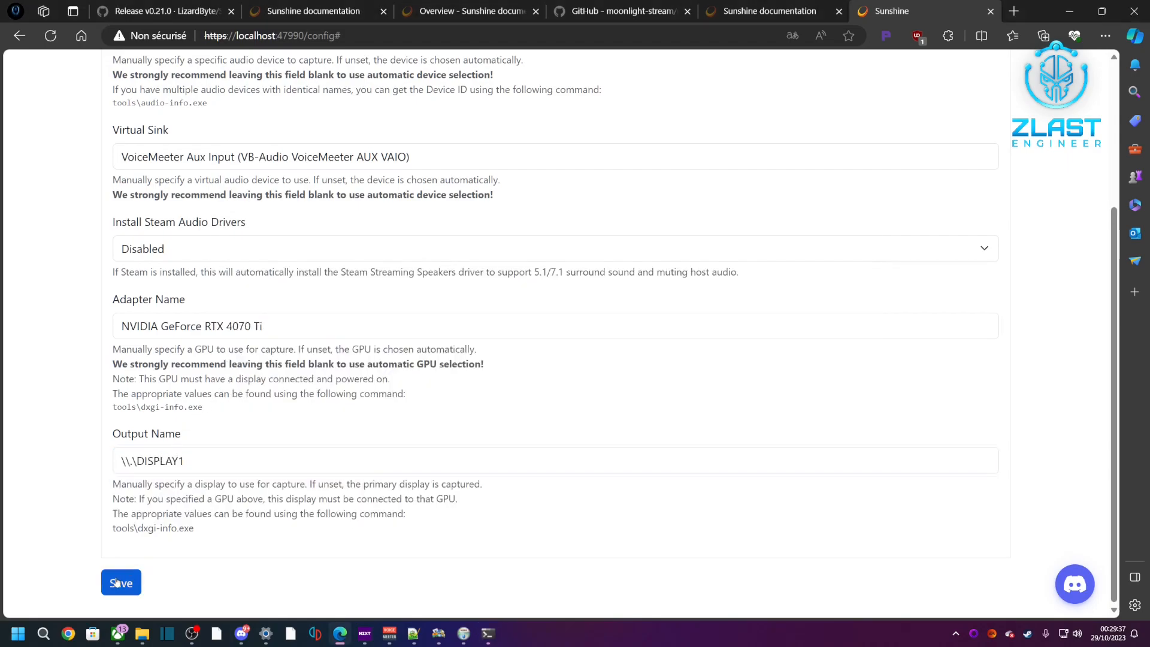
scroll(272, 409, "down", 2)
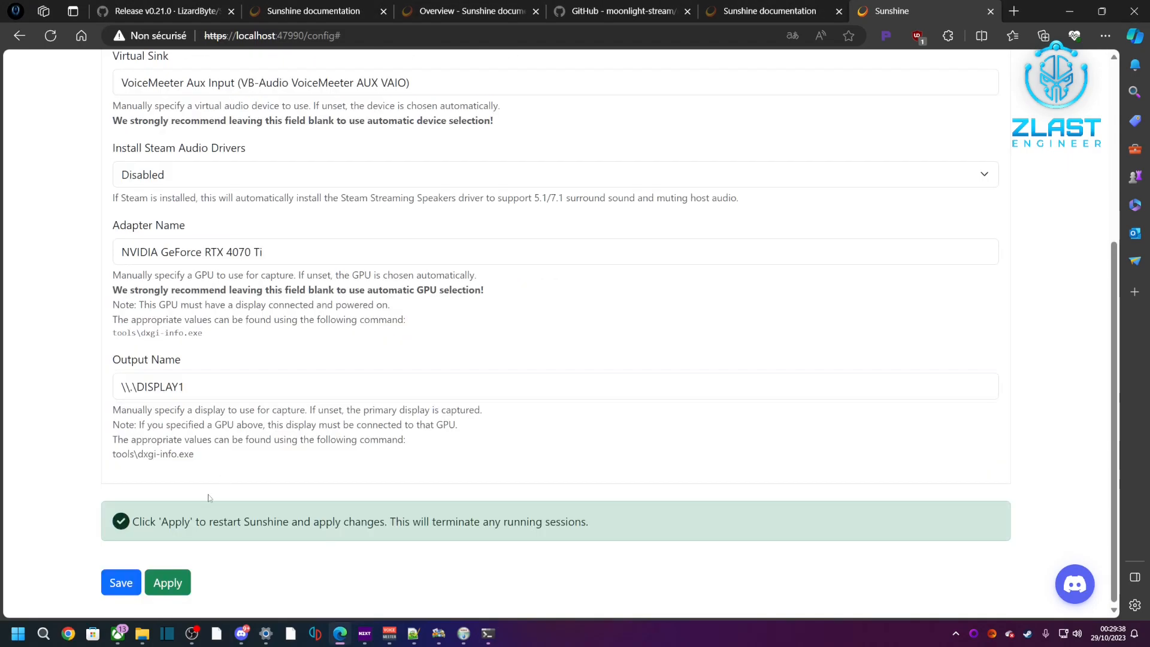
left_click(161, 589)
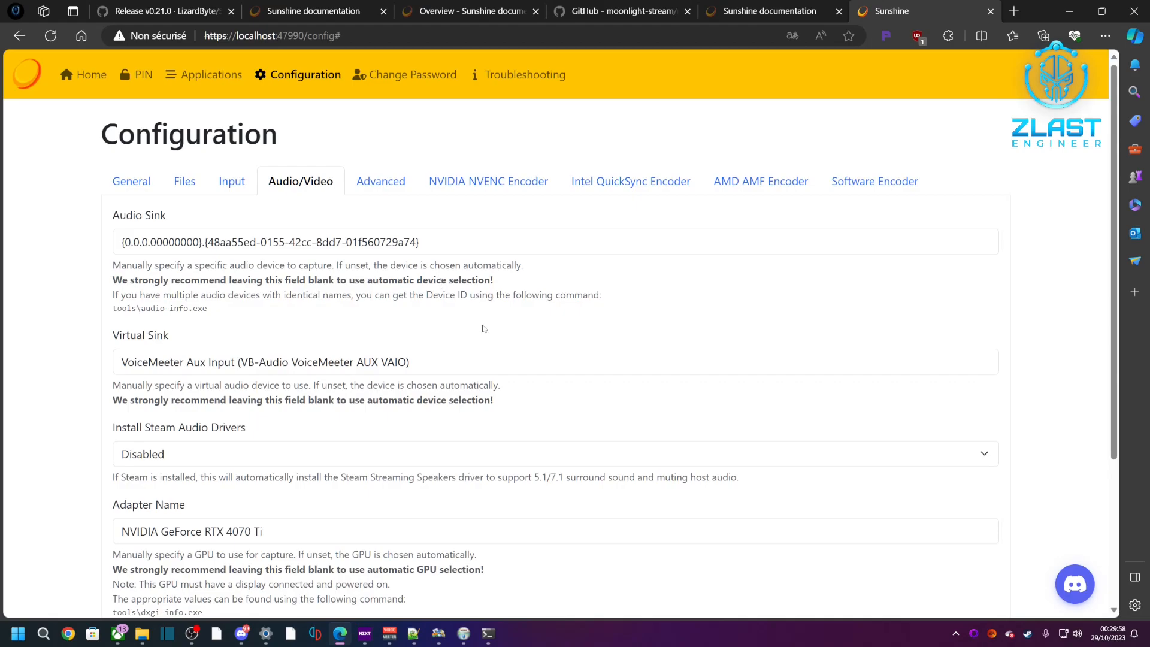
Examine the General configuration settings, including the access choices for Origin Web UI Allowed.
left_click(129, 181)
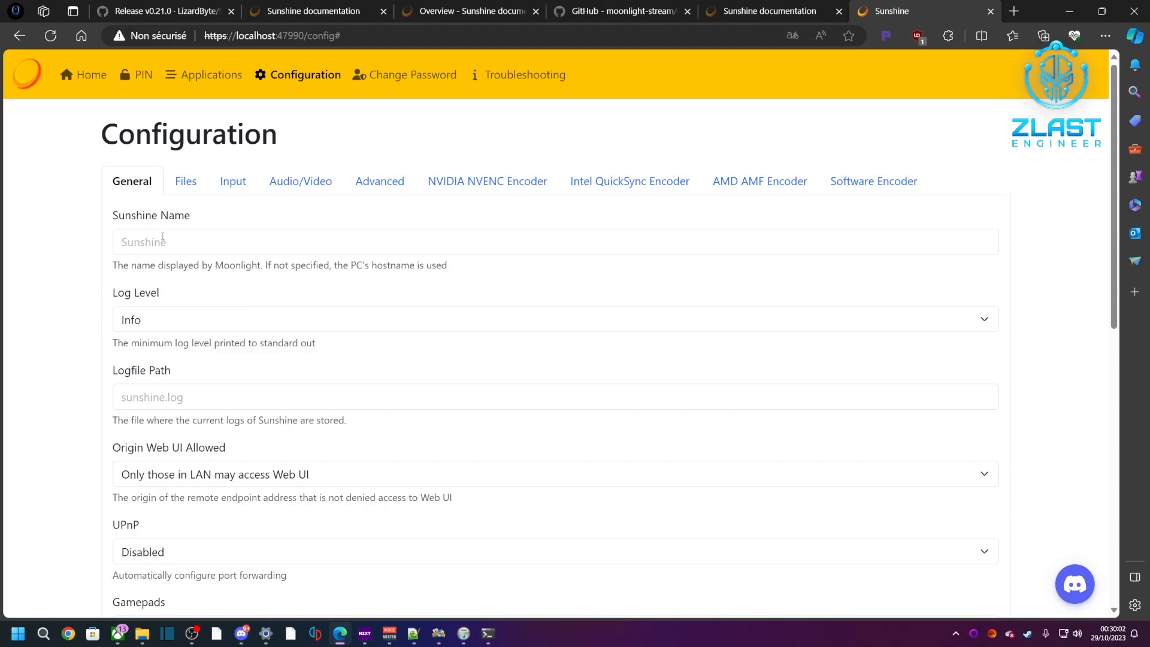
scroll(203, 239, "down", 2)
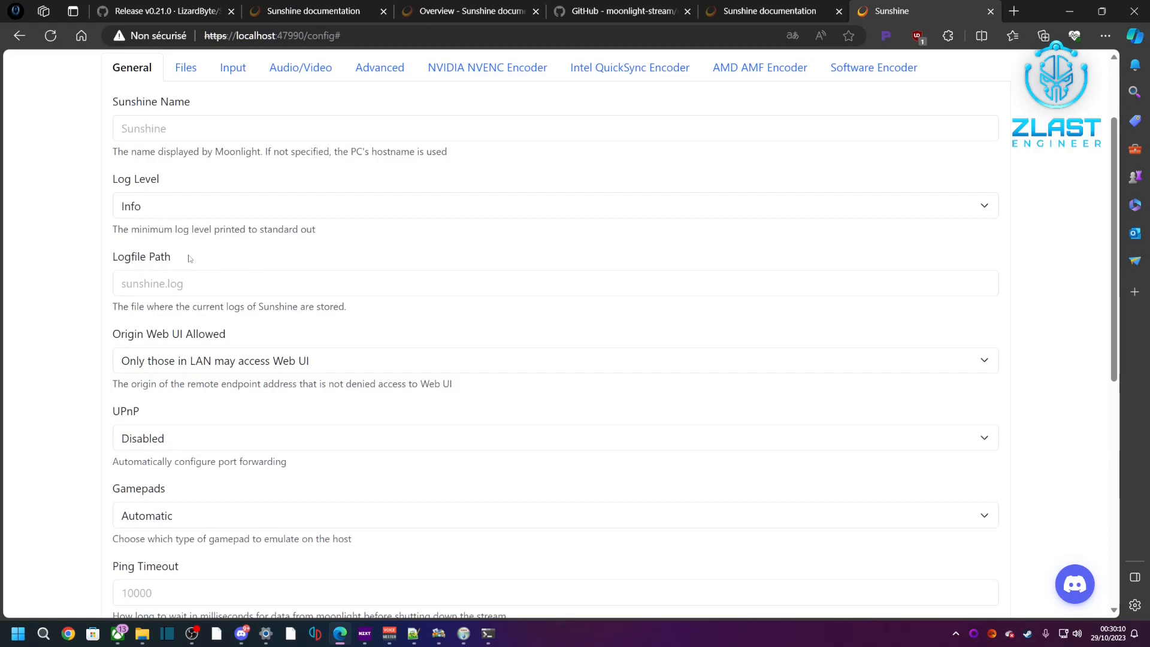
left_click_drag(122, 333, 239, 333)
left_click(239, 332)
left_click_drag(121, 334, 257, 333)
left_click(257, 333)
scroll(294, 322, "down", 2)
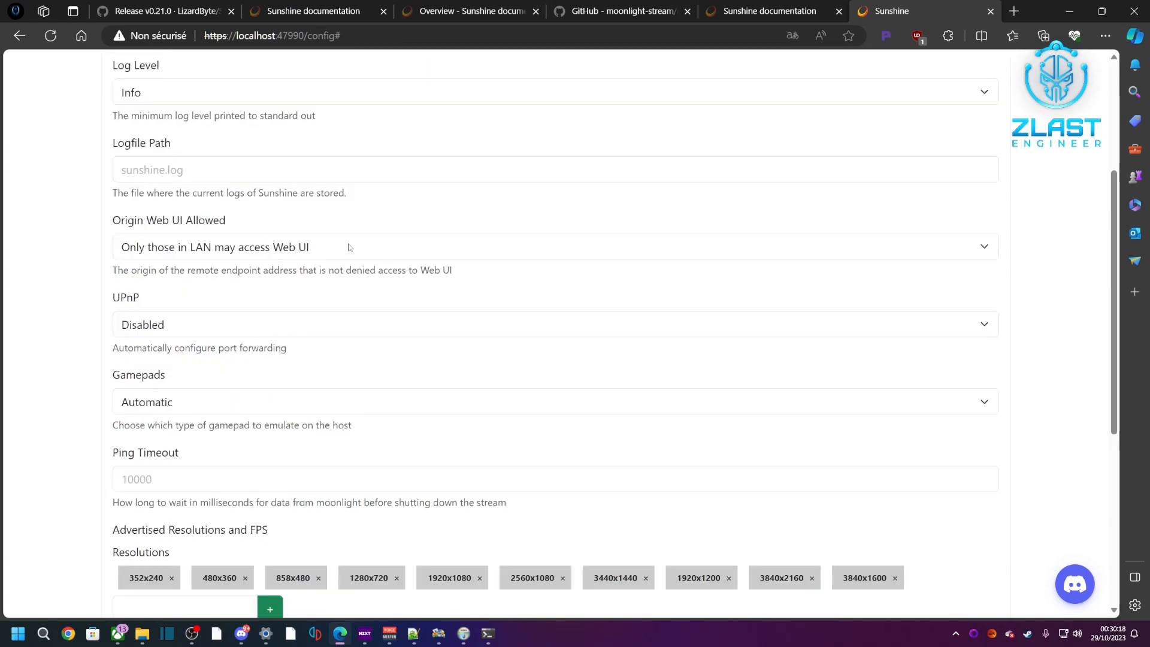
left_click(302, 256)
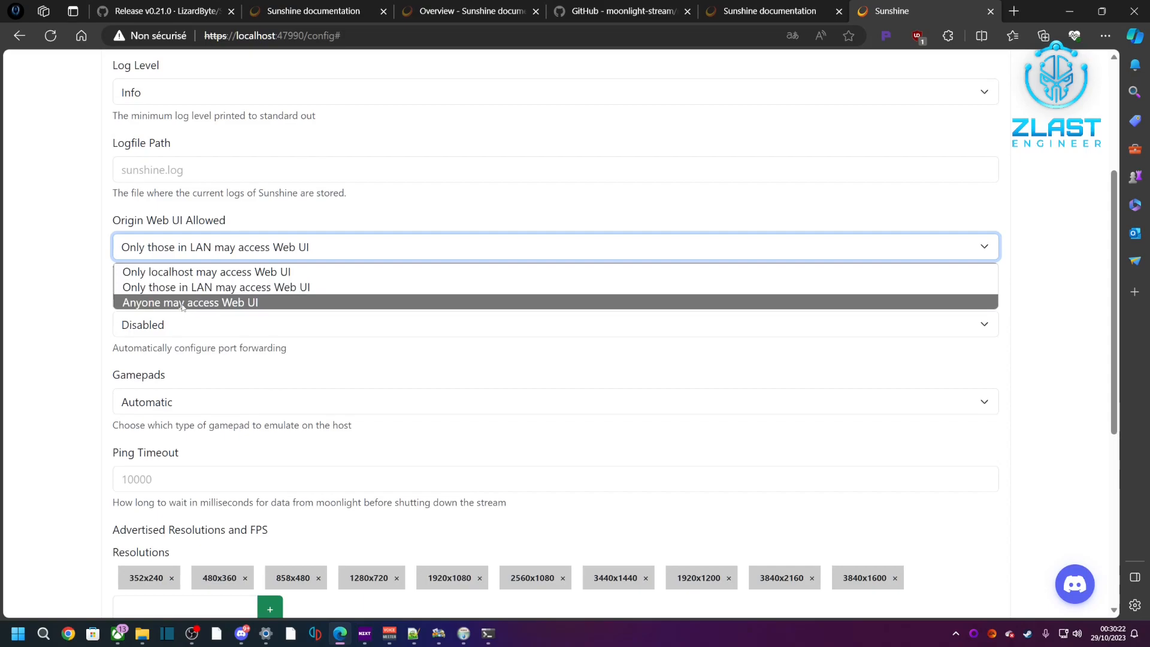
left_click(186, 244)
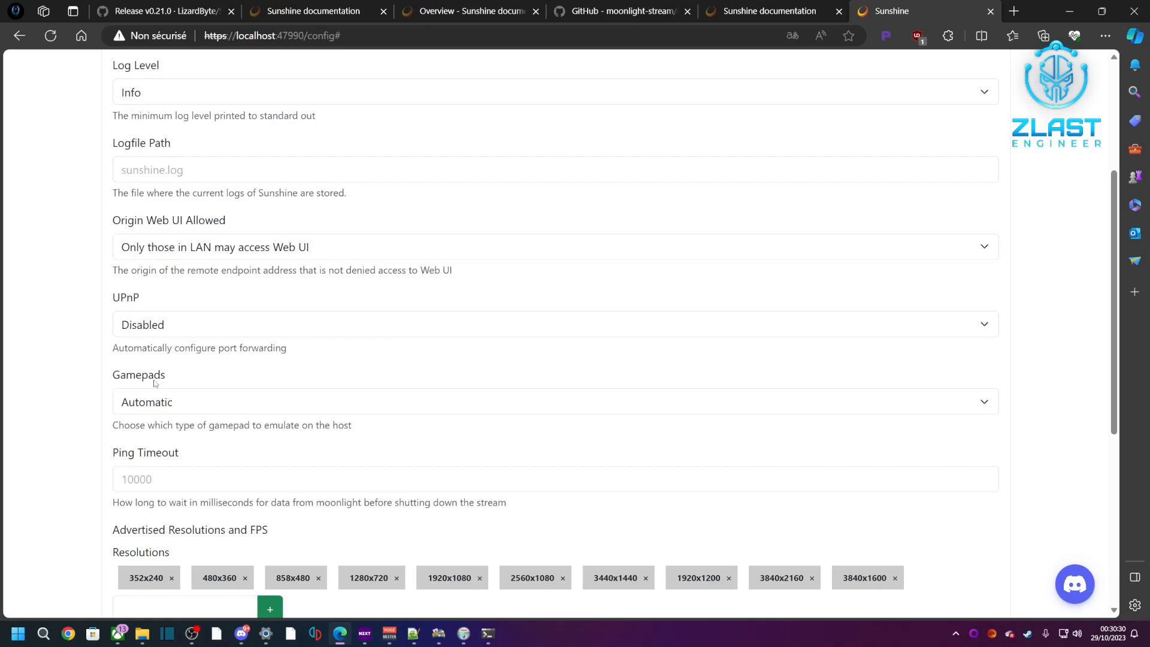
Set Gamepads to X360 (Xbox 360), save the General configuration, and apply it to restart Sunshine.
left_click(159, 413)
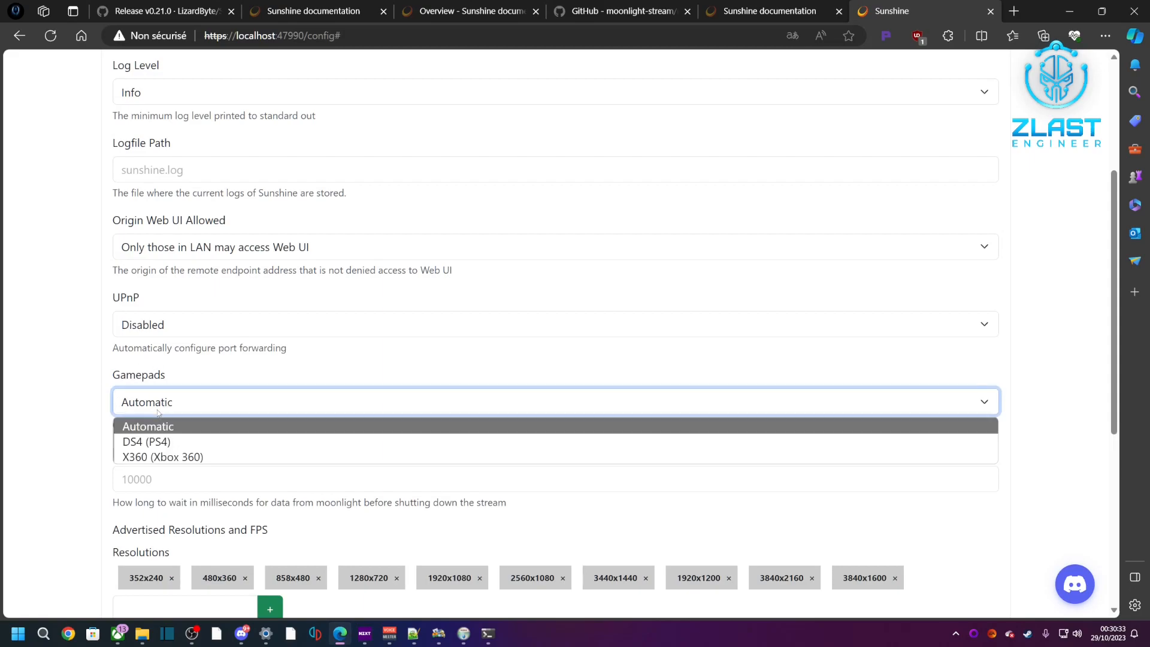
left_click(150, 458)
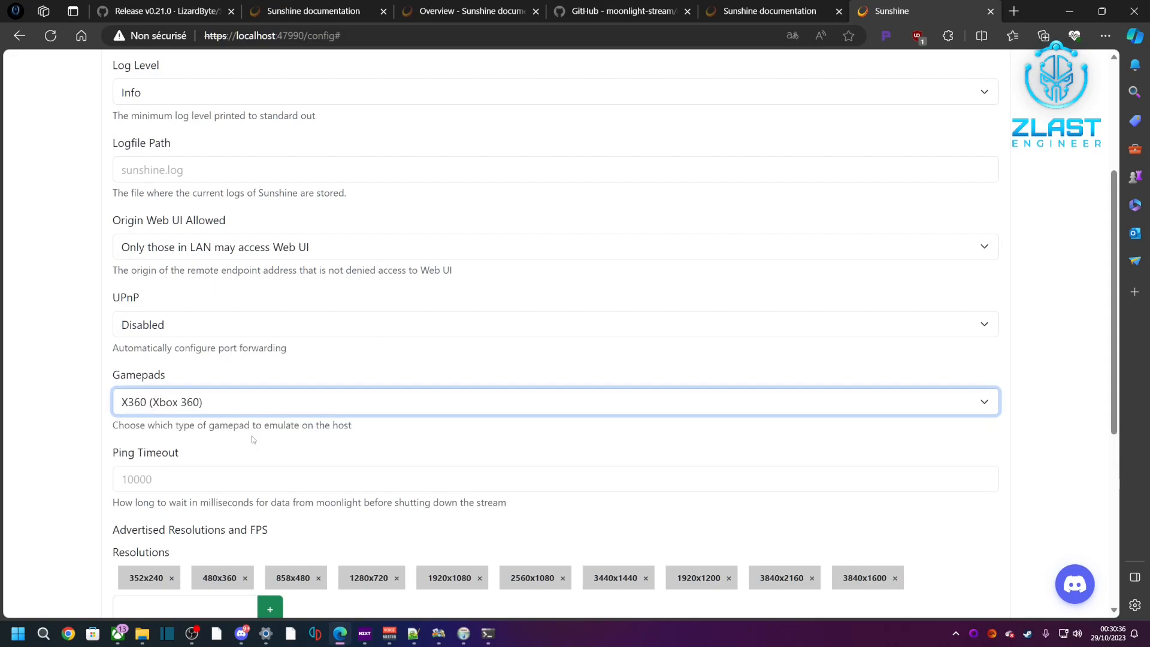
scroll(417, 452, "down", 3)
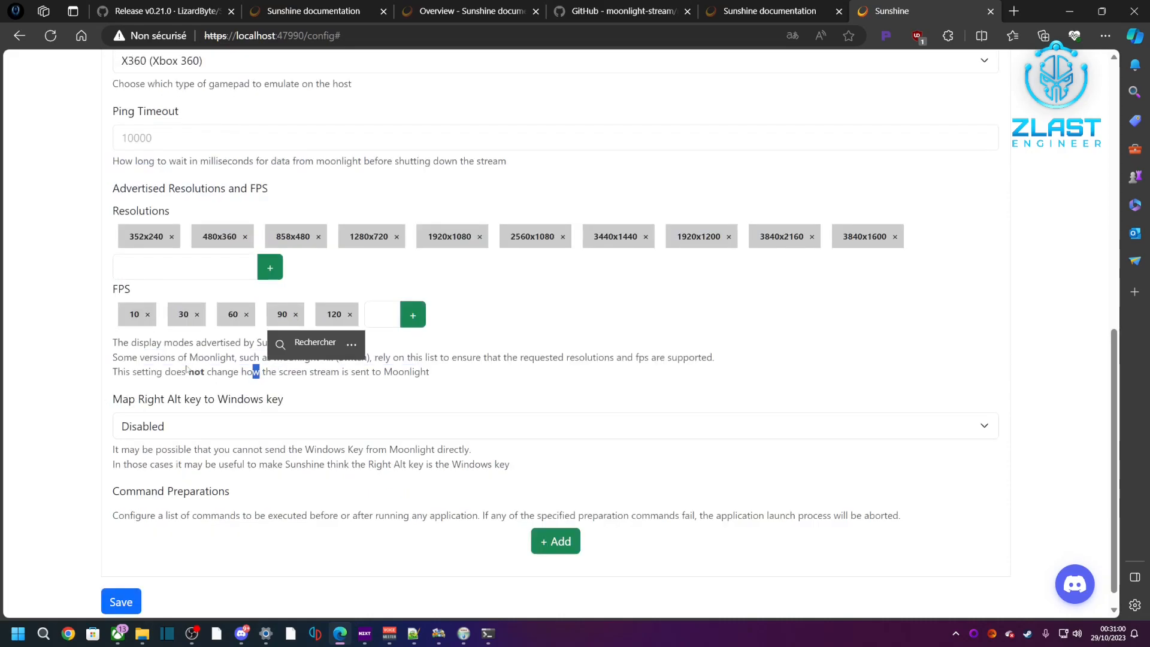
left_click_drag(317, 450, 323, 450)
scroll(284, 436, "down", 1)
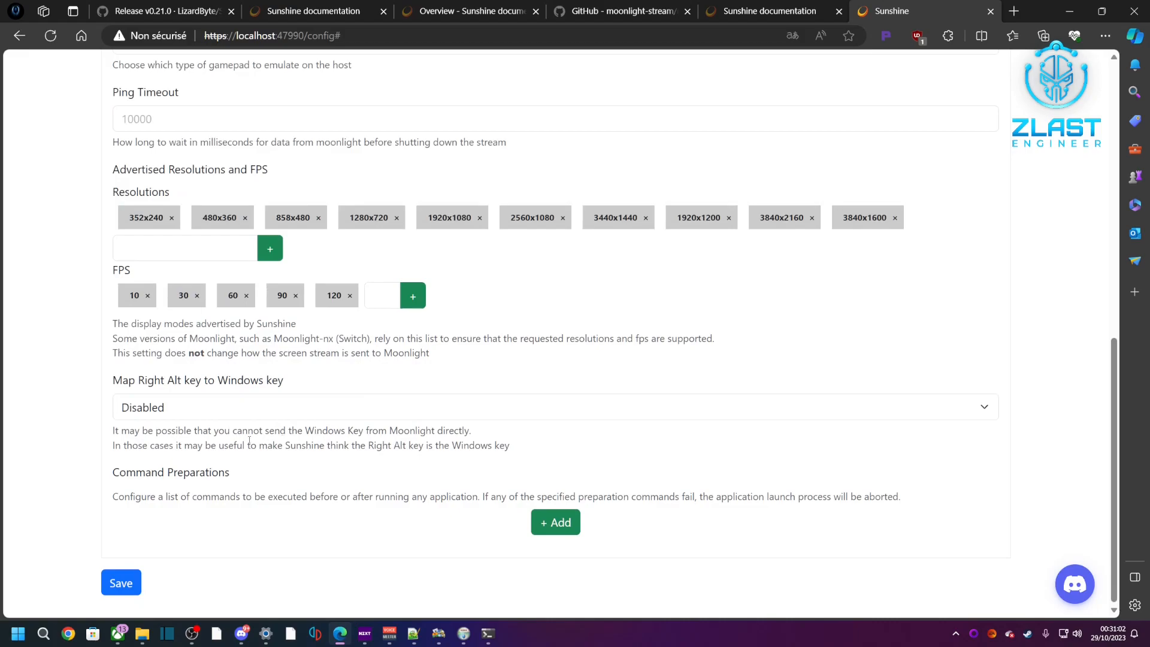
left_click(121, 584)
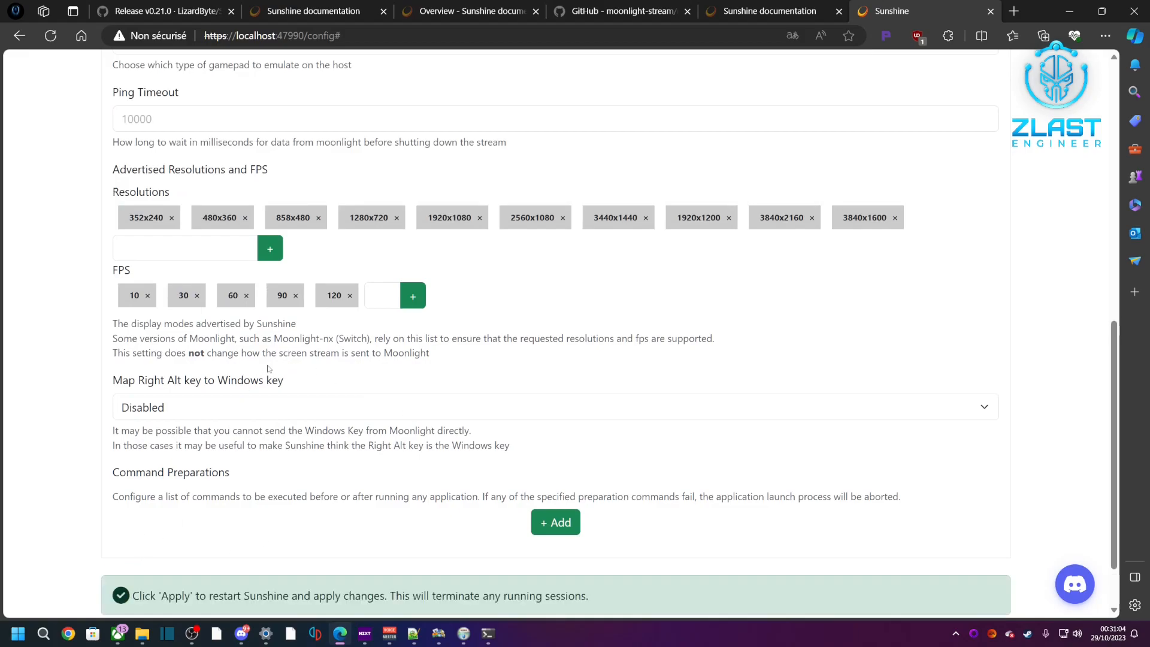
scroll(253, 485, "down", 1)
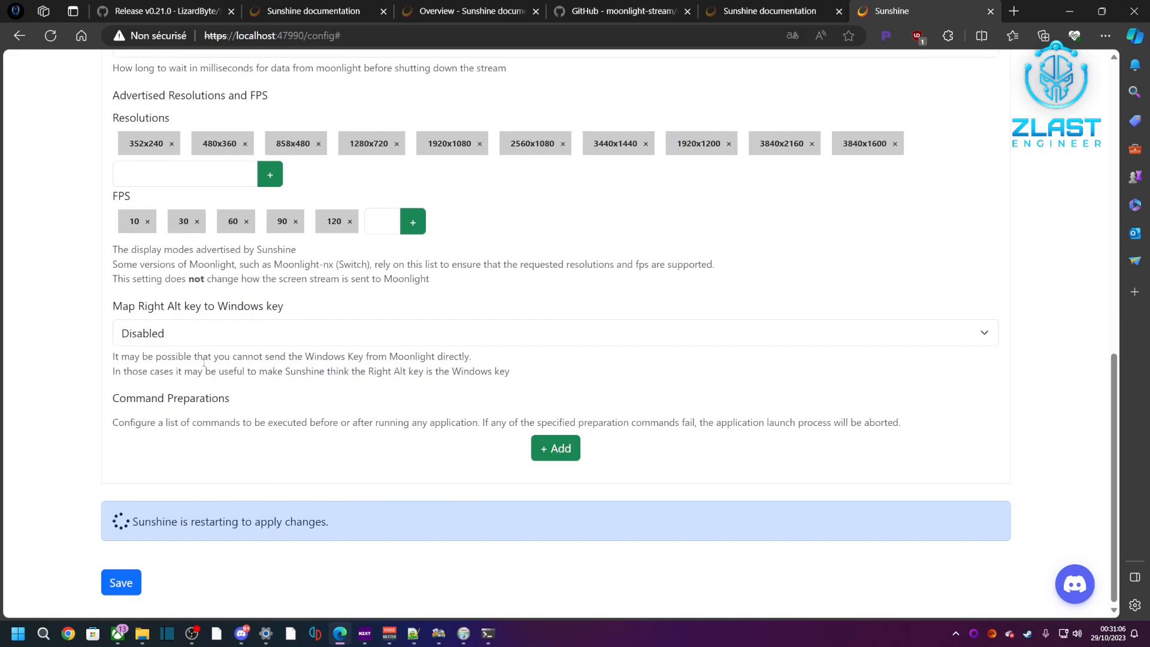
Review the Input configuration settings for mouse, keyboard, gamepad, key repeat and scancodes.
scroll(206, 361, "up", 15)
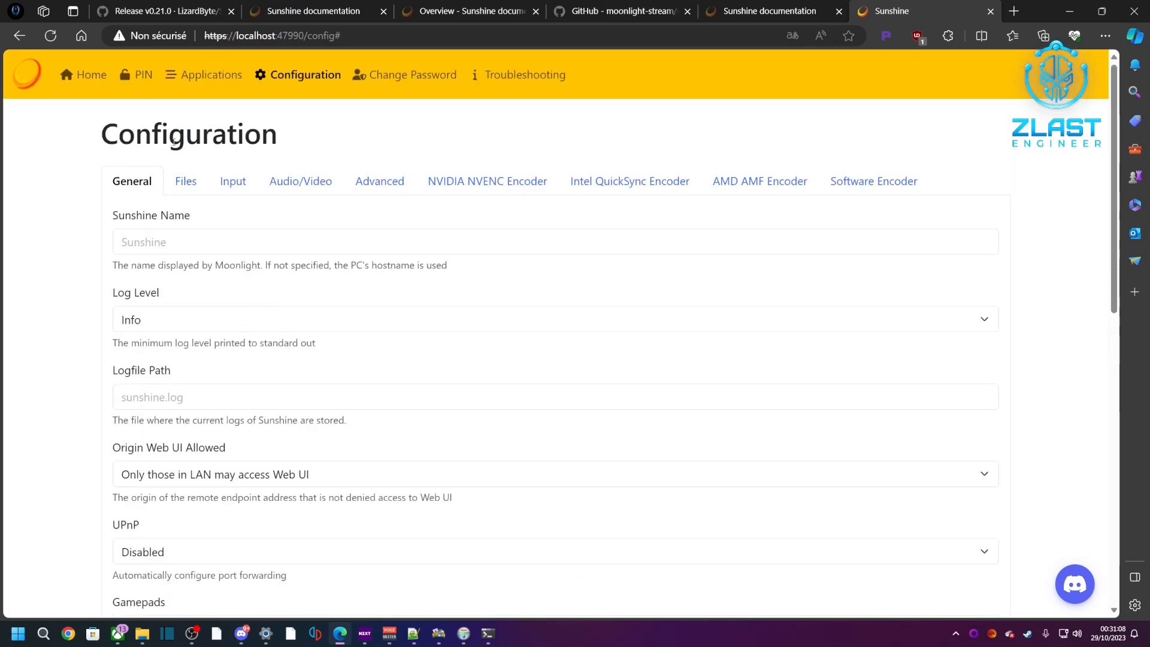
left_click(230, 182)
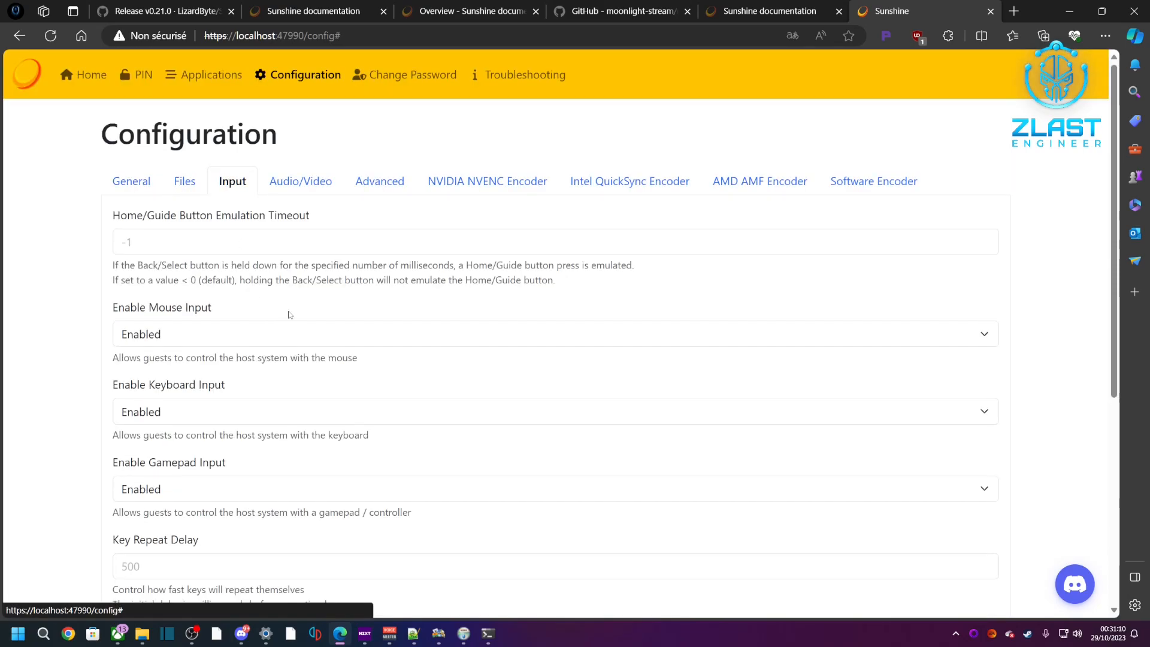
scroll(354, 293, "down", 3)
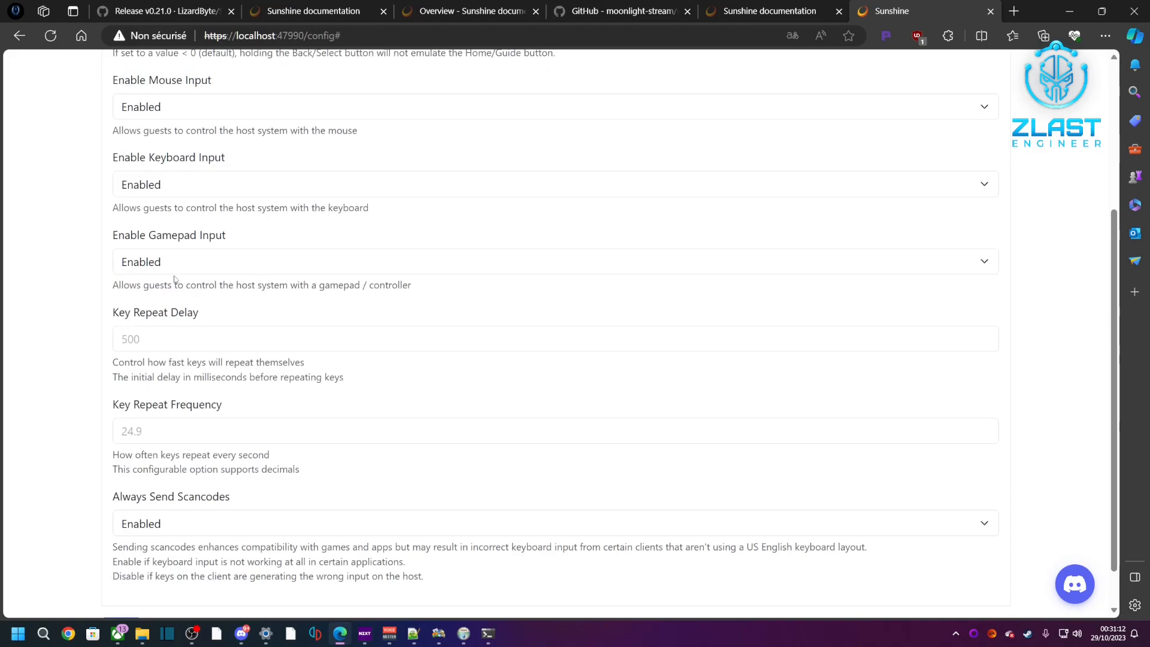
scroll(248, 320, "down", 1)
scroll(235, 457, "up", 5)
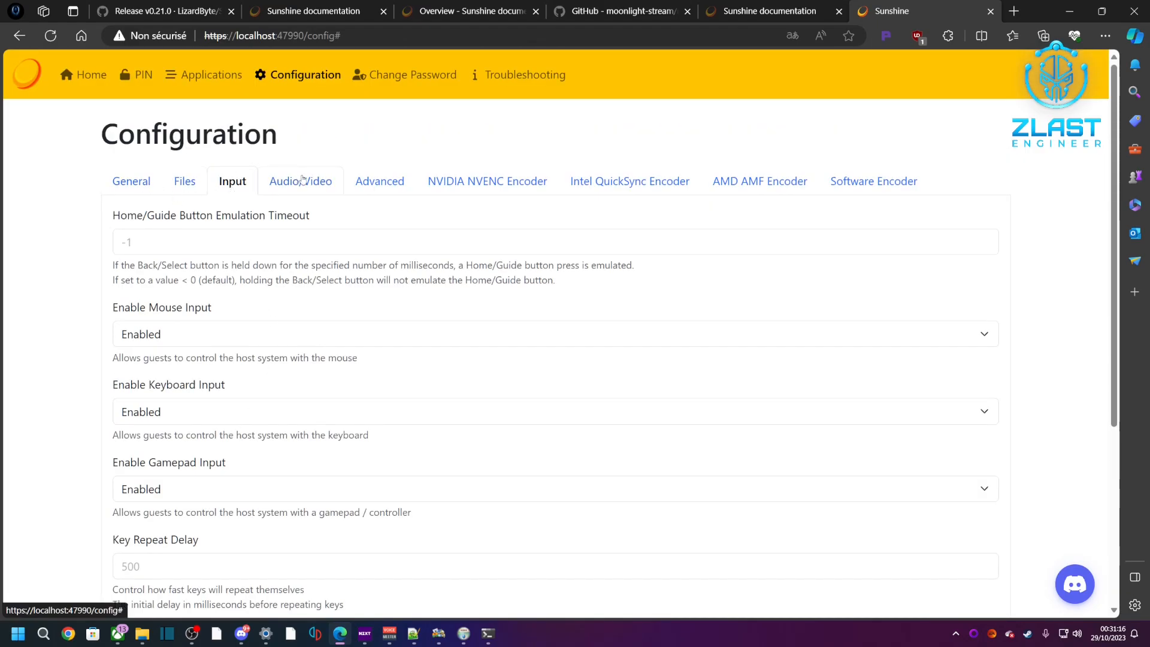
Examine the Advanced configuration settings, including the ports table, the HEVC Support choices and the Force a Specific Encoder choices.
left_click(396, 180)
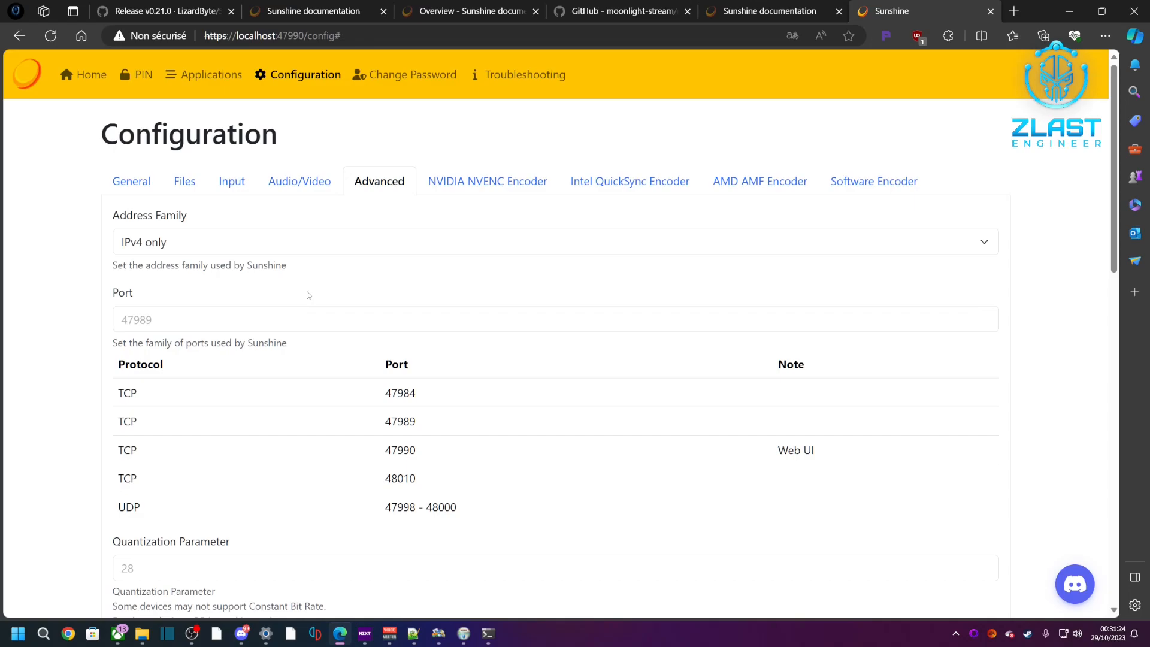
scroll(441, 295, "down", 4)
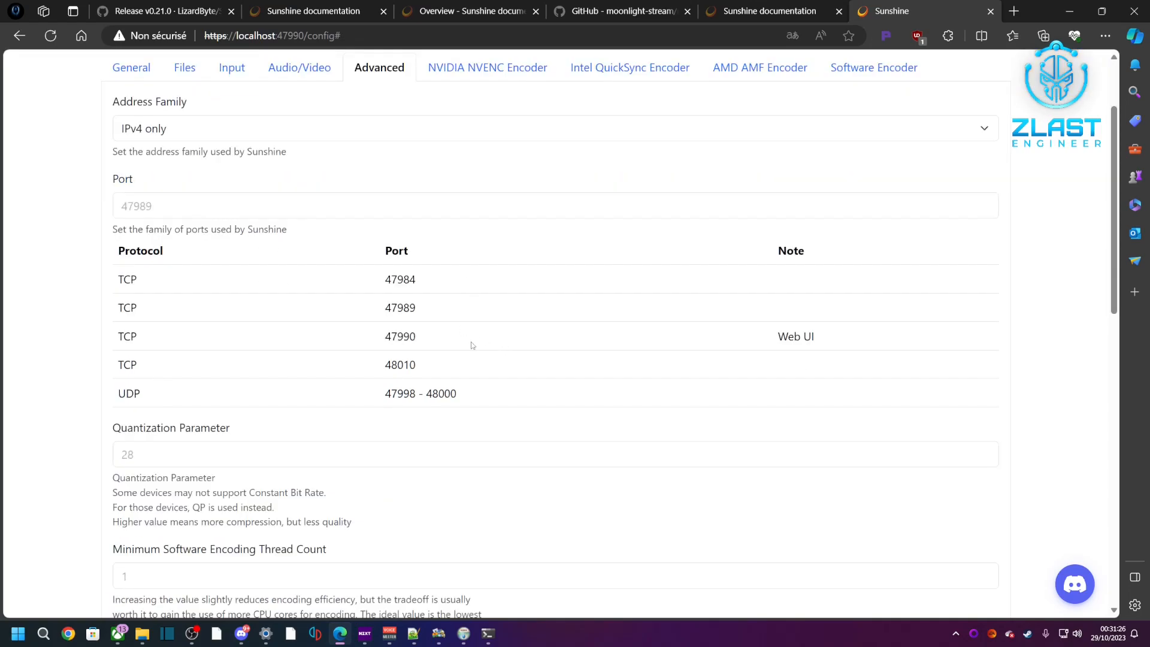
scroll(437, 364, "down", 4)
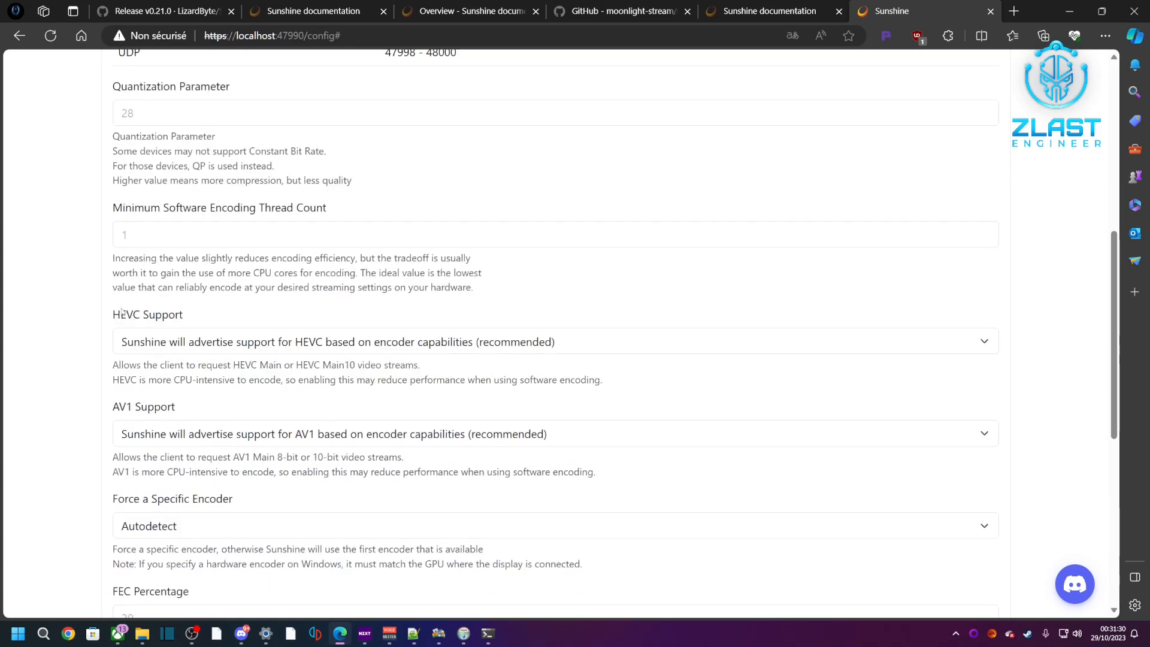
left_click(275, 340)
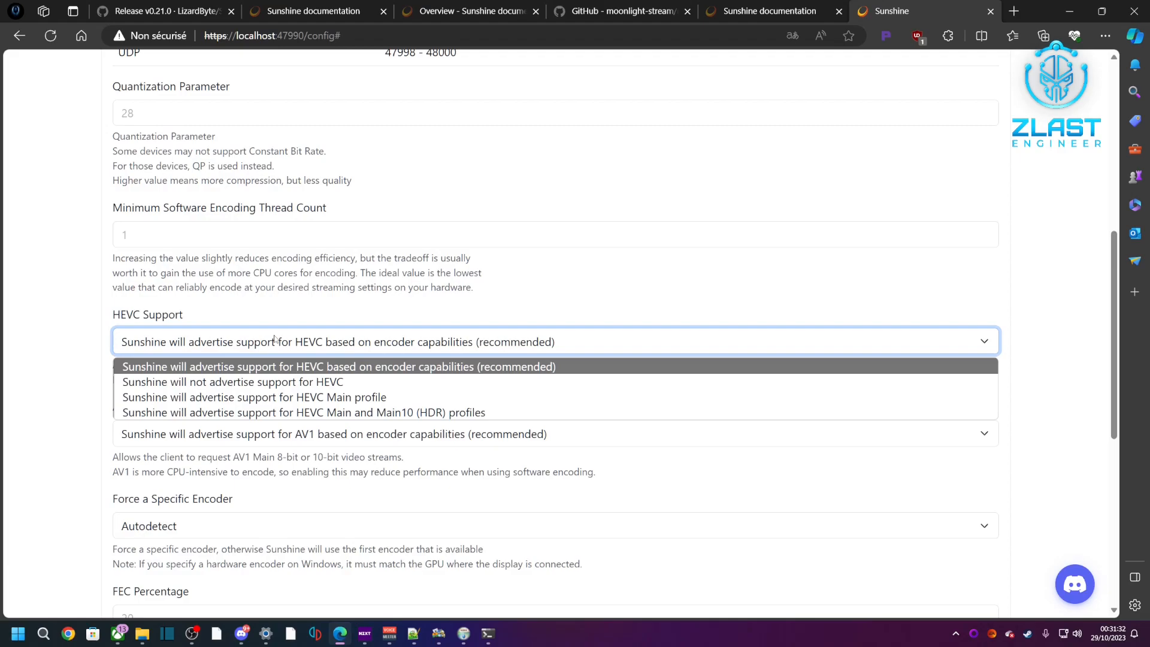
left_click(275, 341)
left_click(212, 461)
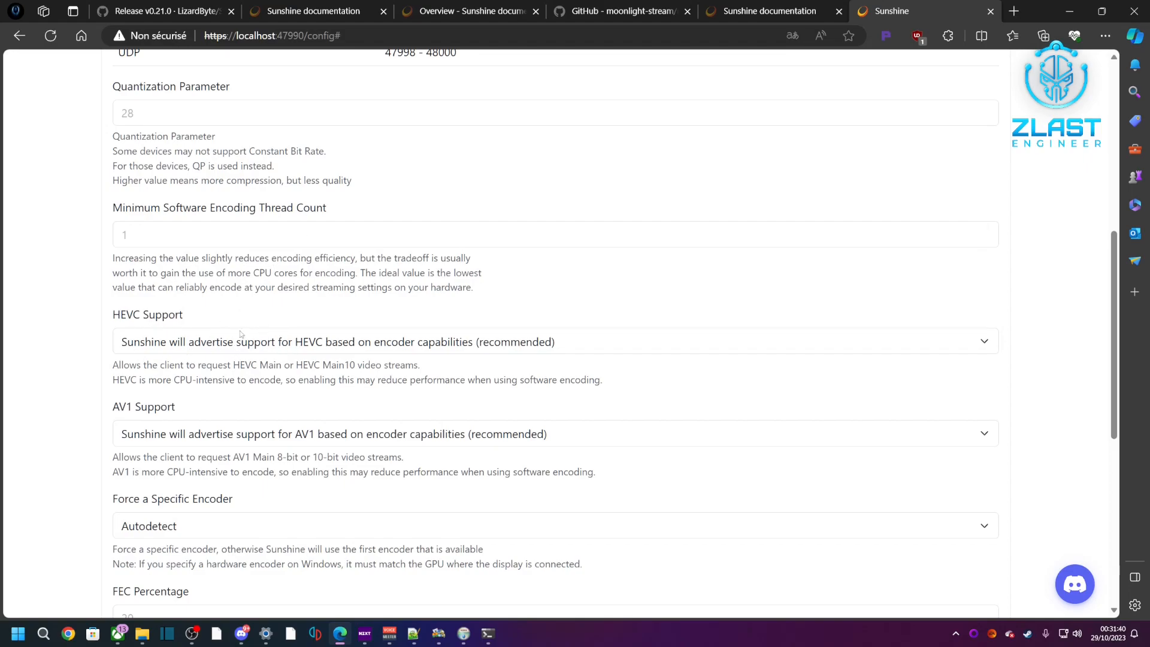
scroll(192, 439, "down", 2)
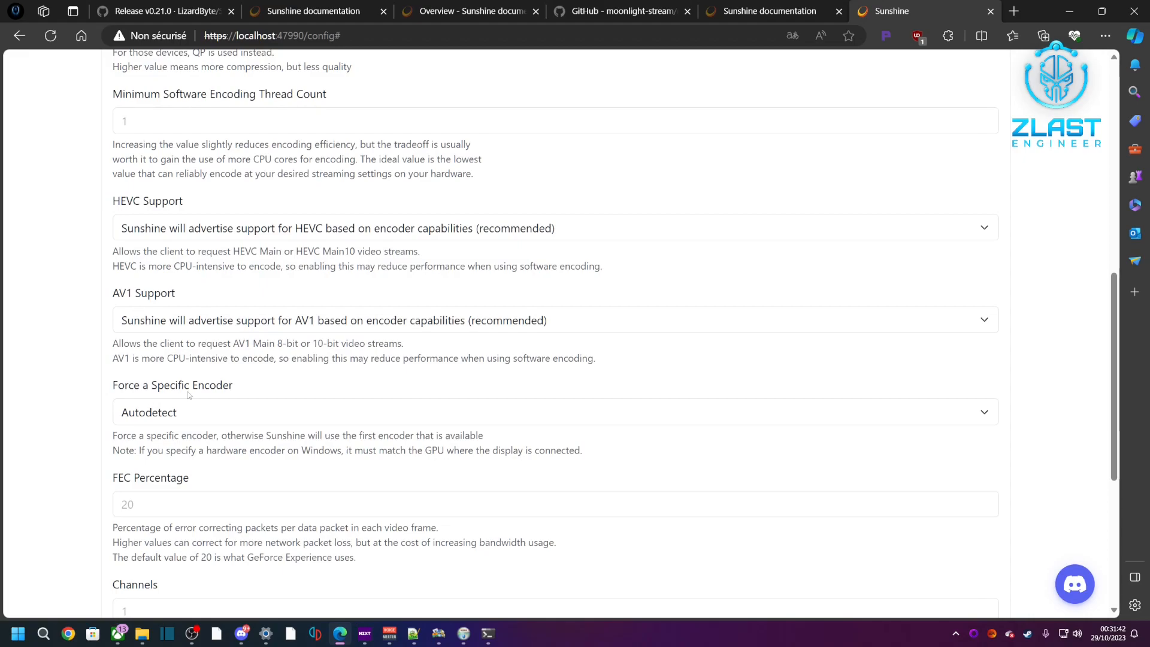
left_click(218, 412)
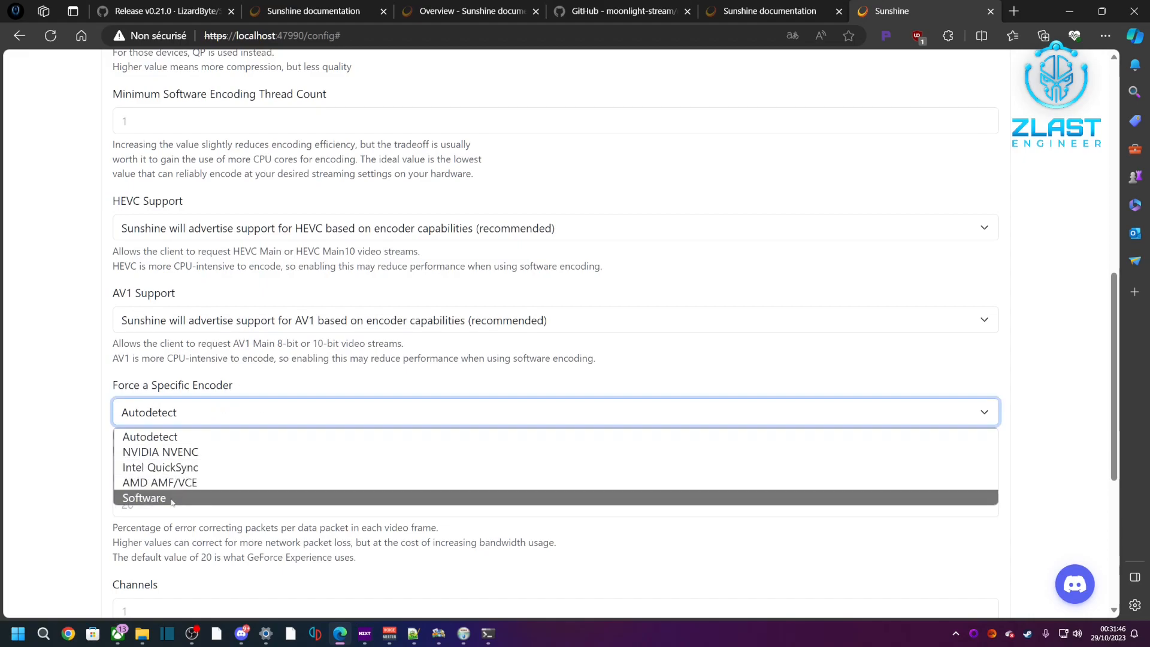
left_click(307, 353)
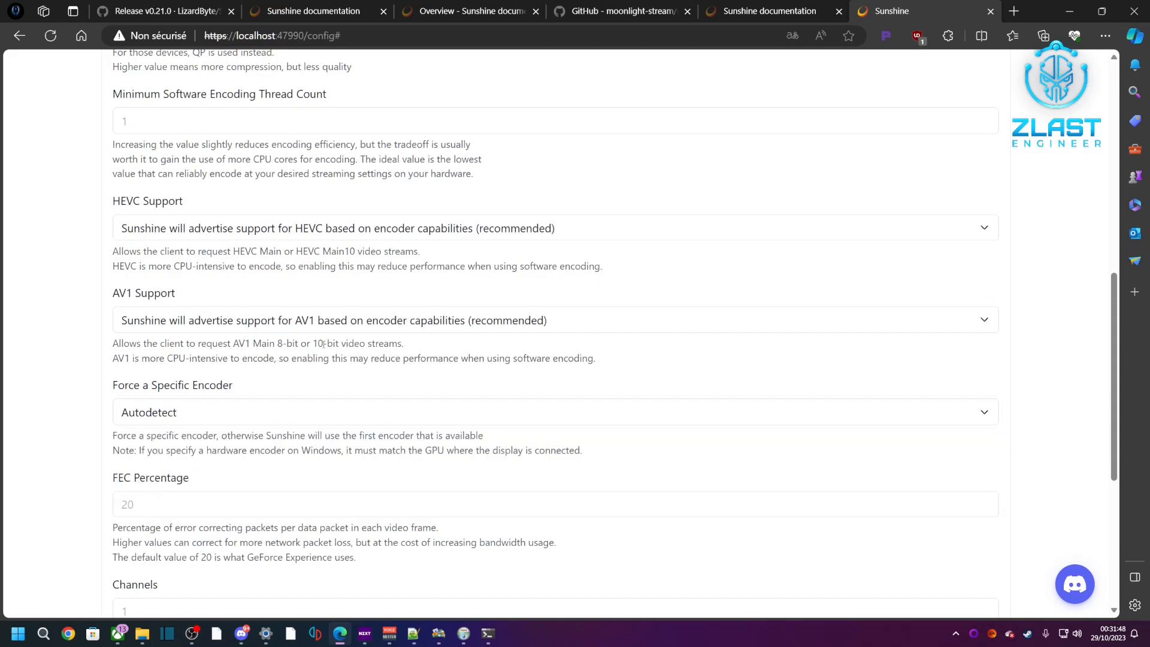
left_click_drag(194, 432, 188, 479)
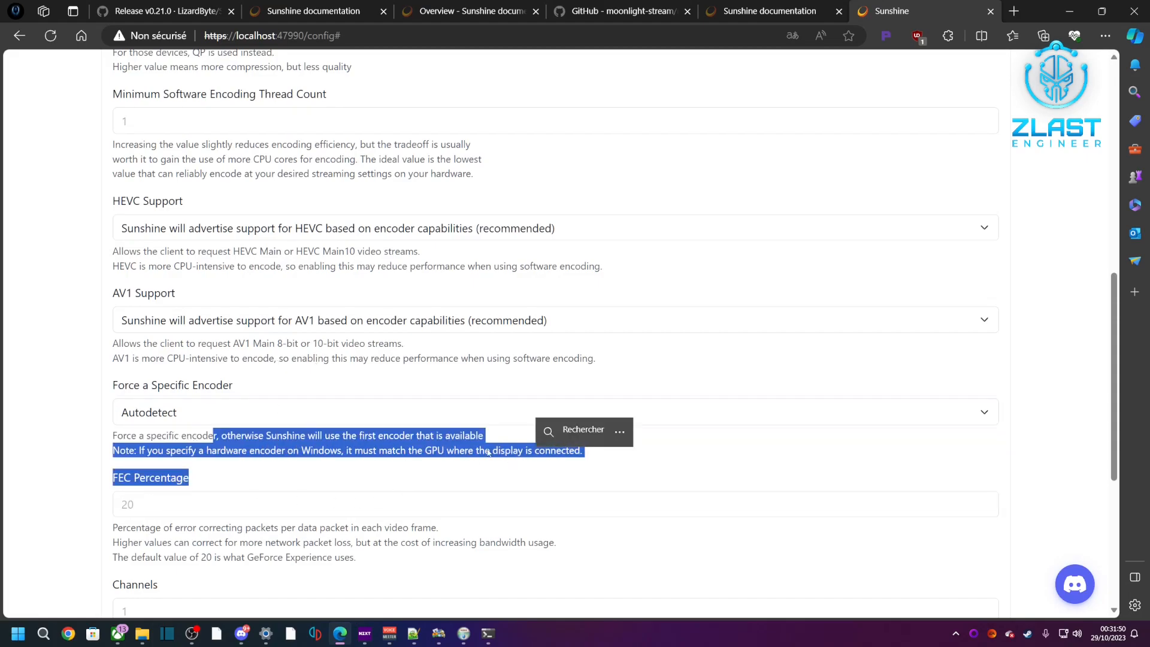
left_click(240, 426)
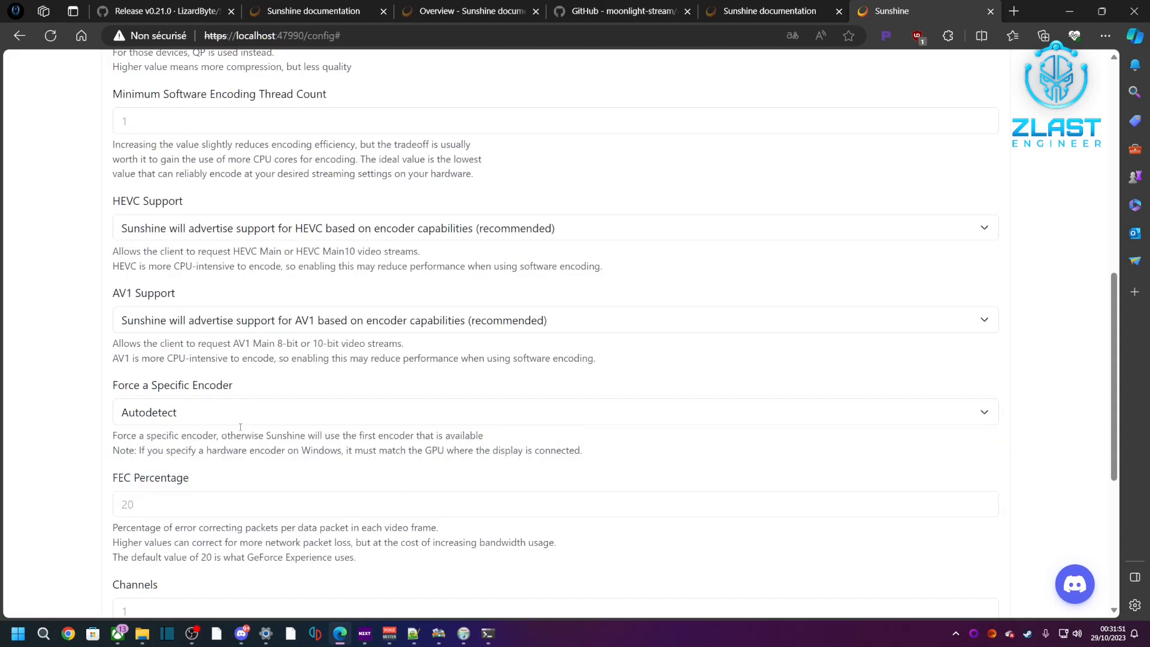
Set Force a Specific Encoder to Autodetect, and save and apply the Advanced configuration.
left_click(148, 416)
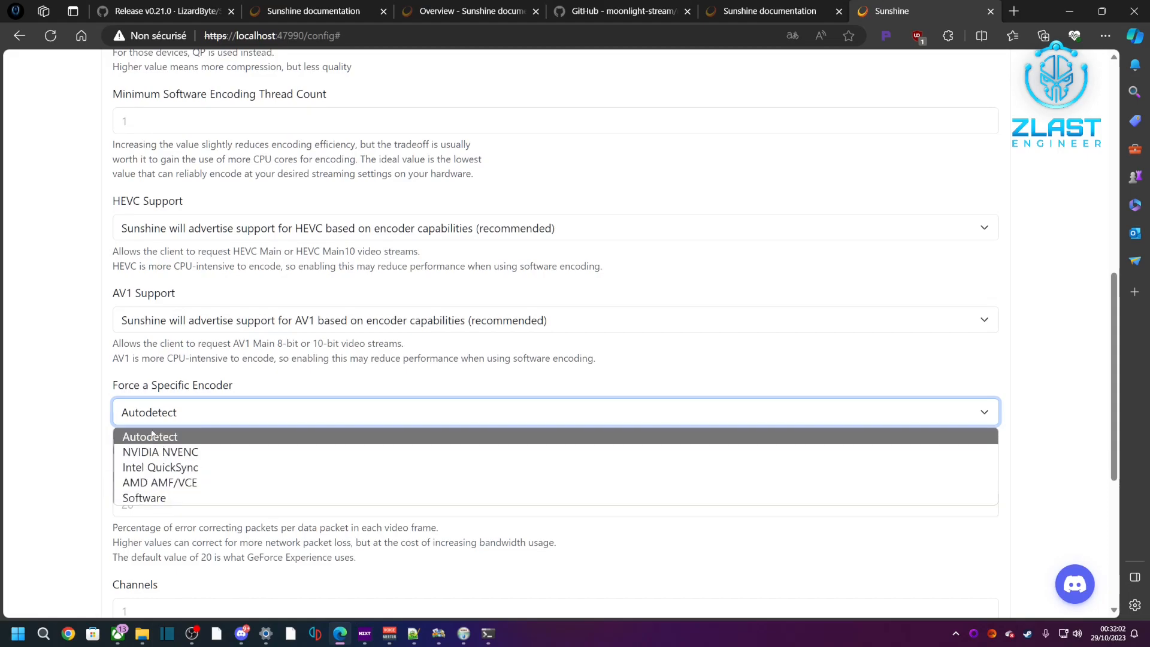
left_click(184, 452)
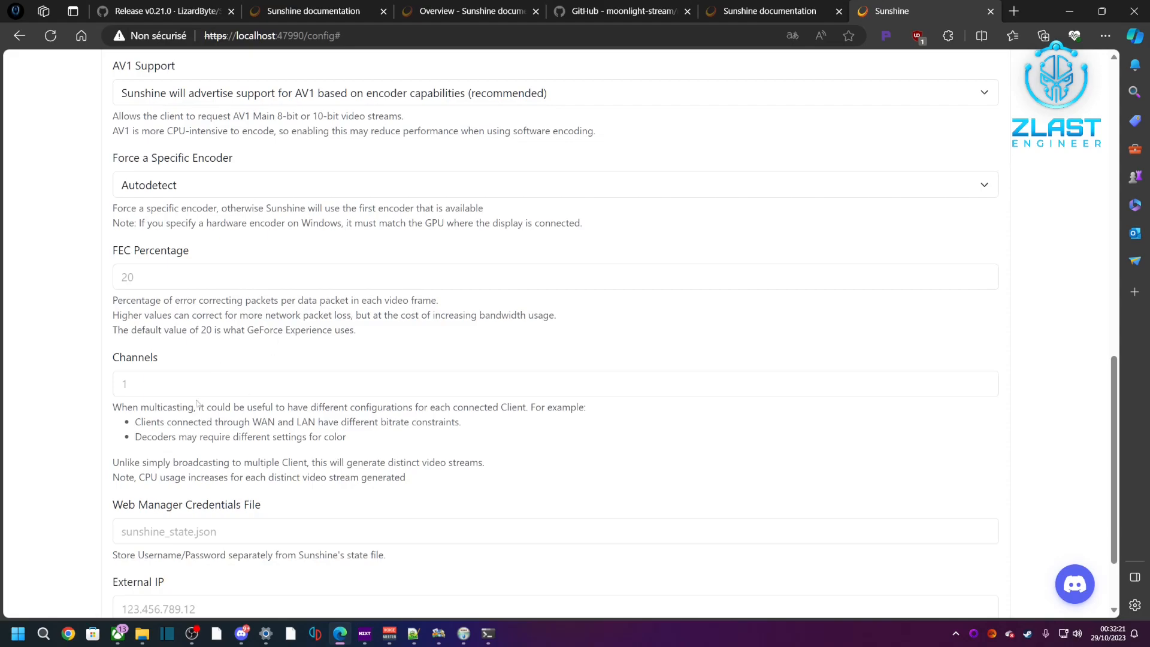
scroll(196, 375, "down", 2)
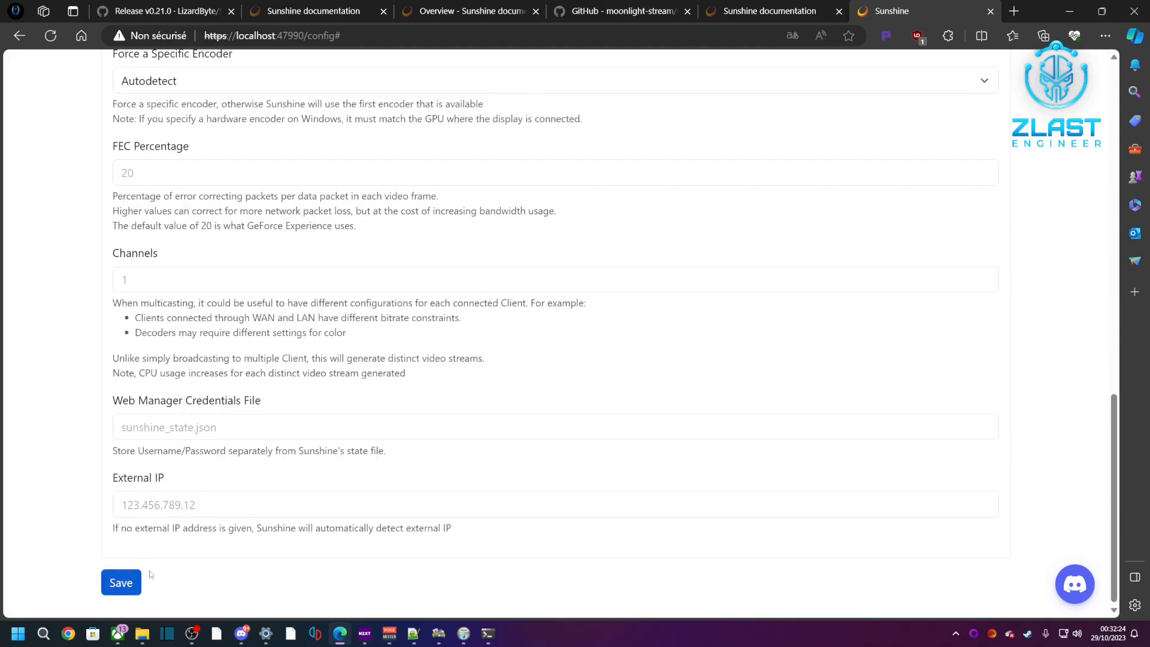
left_click(121, 582)
left_click(167, 583)
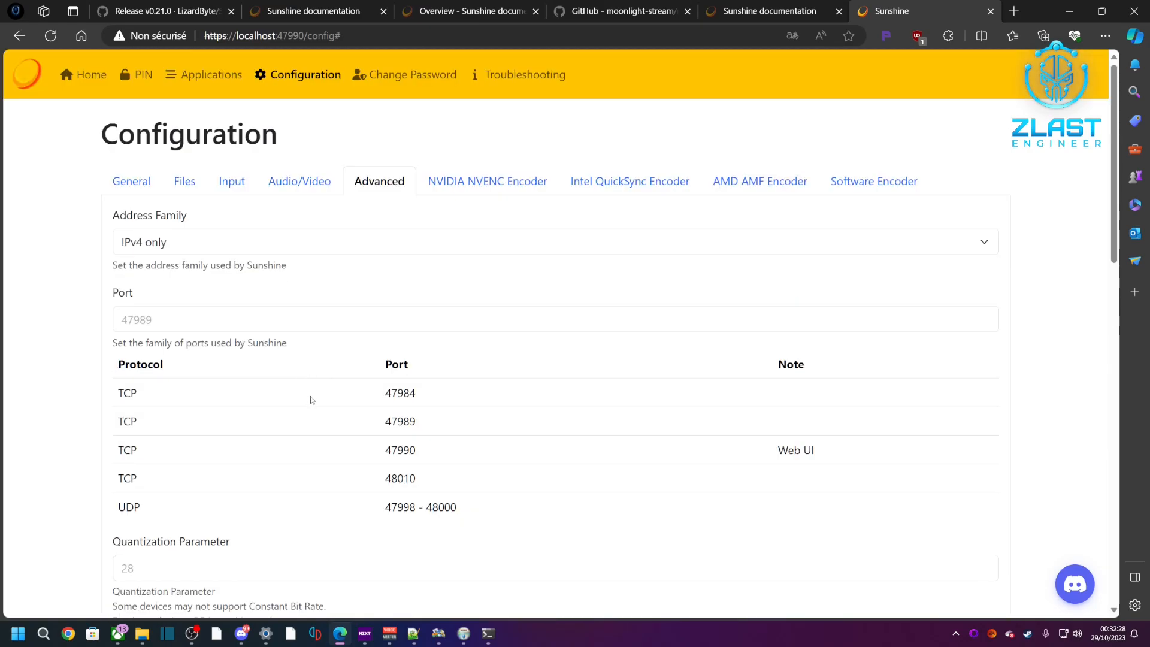
Review the NVIDIA NVENC, Intel QuickSync and Software encoder settings, including the NVENC Performance preset choices.
left_click(472, 183)
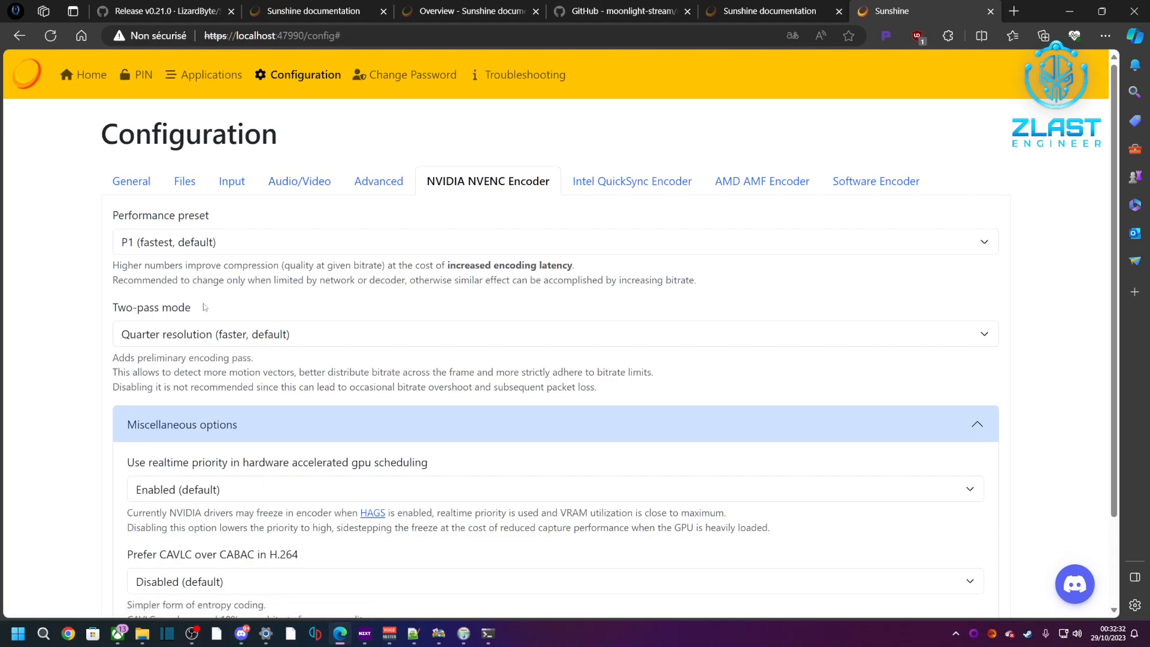
left_click(612, 183)
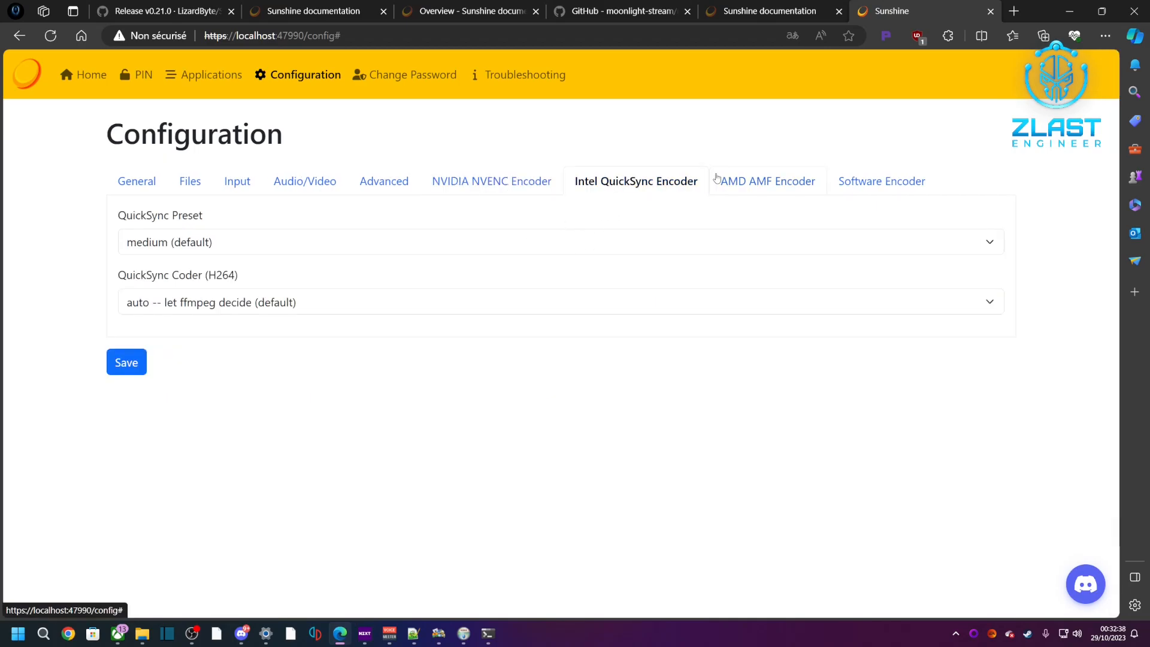
left_click(896, 190)
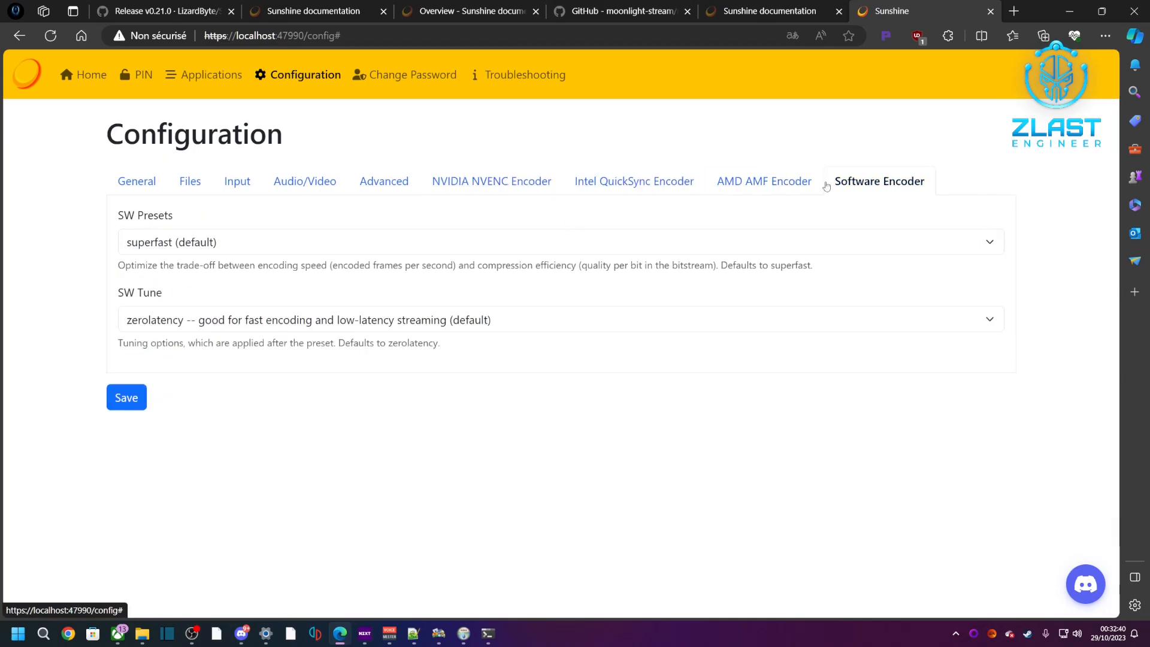
left_click(505, 179)
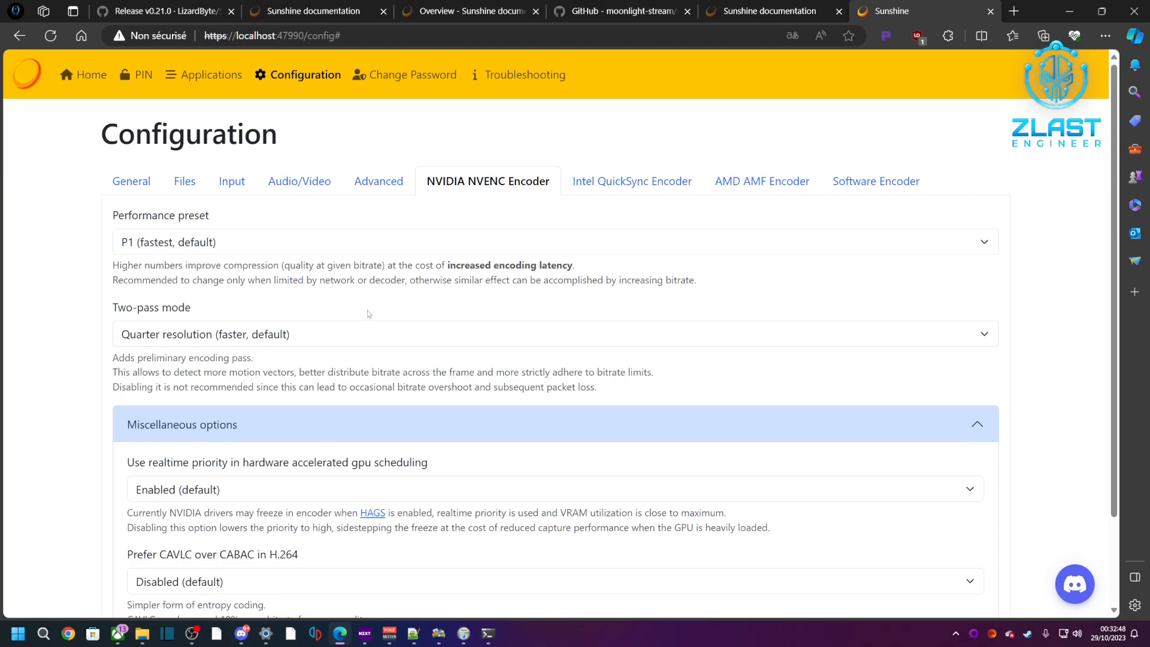
left_click(163, 246)
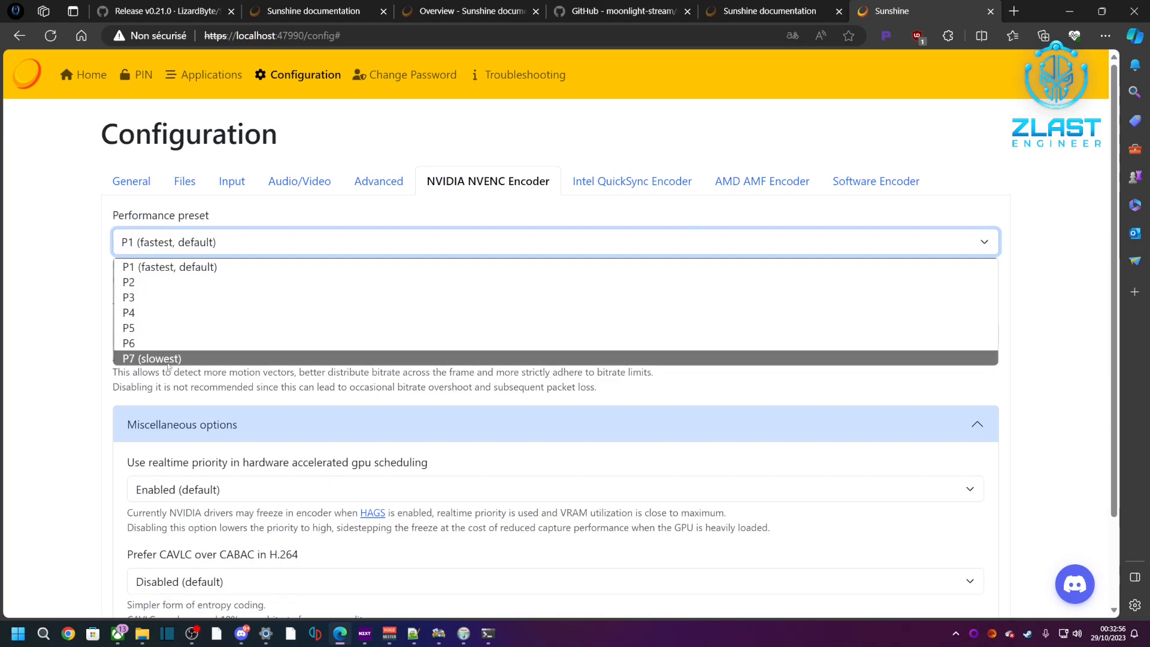
left_click(413, 375)
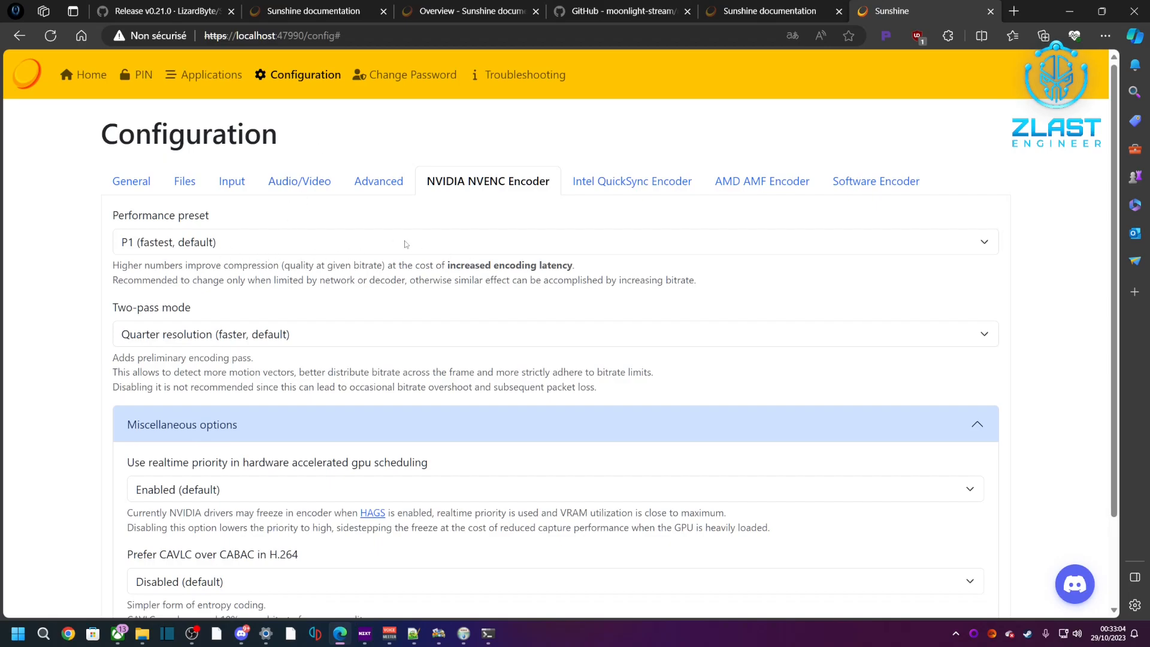
Try P4 as the NVENC Performance preset, and return it to P1 (fastest, default).
left_click(219, 243)
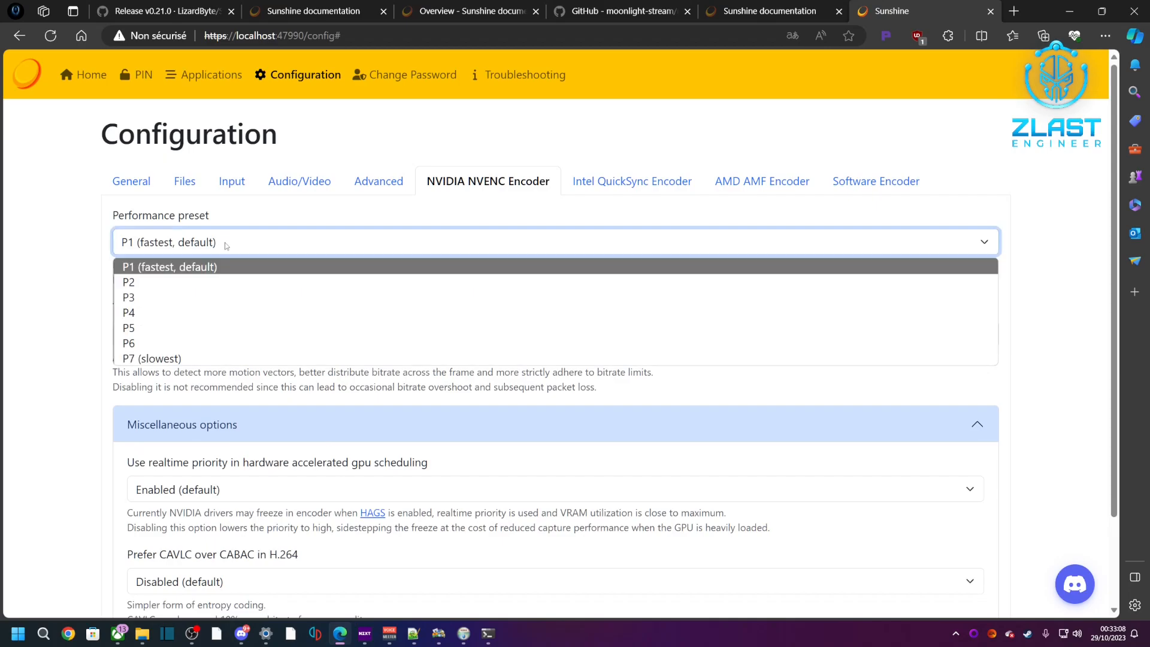
left_click(323, 312)
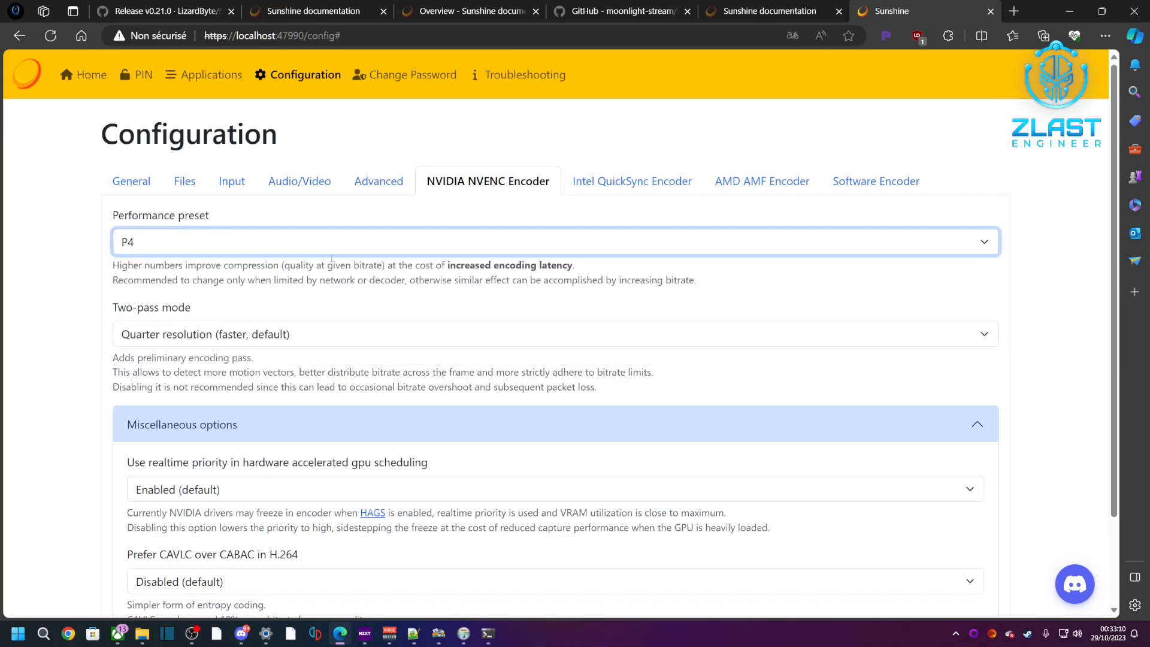
left_click(126, 251)
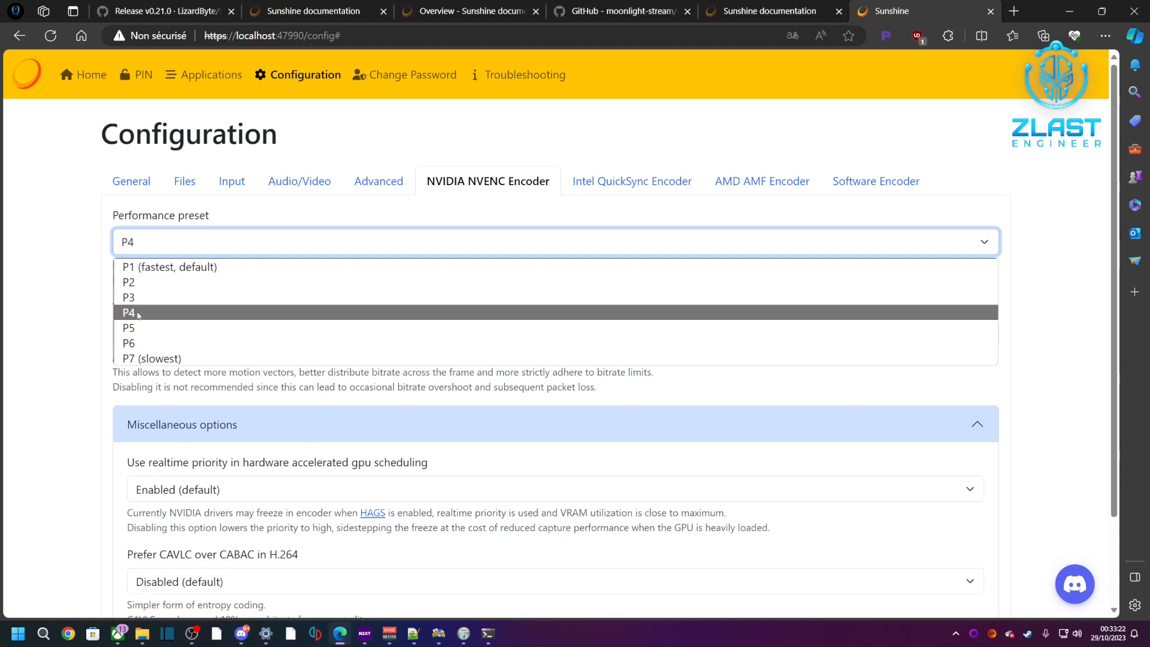
left_click(287, 268)
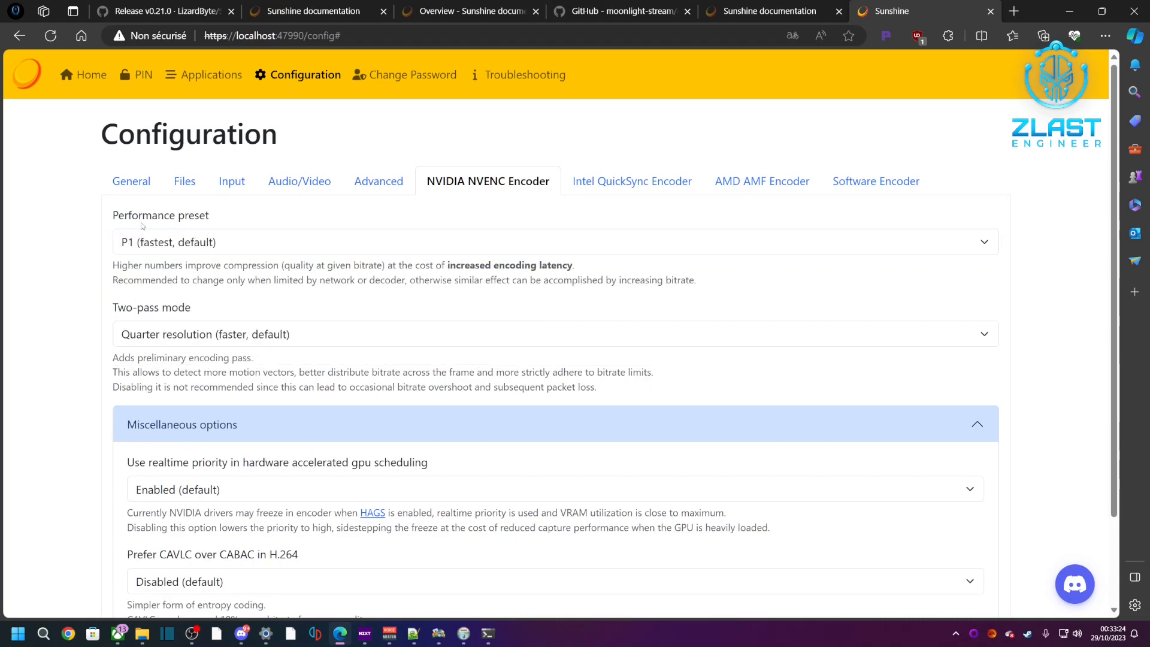
Examine the NVENC Two-pass mode choices and the Miscellaneous options for GPU scheduling and CAVLC.
scroll(200, 274, "down", 2)
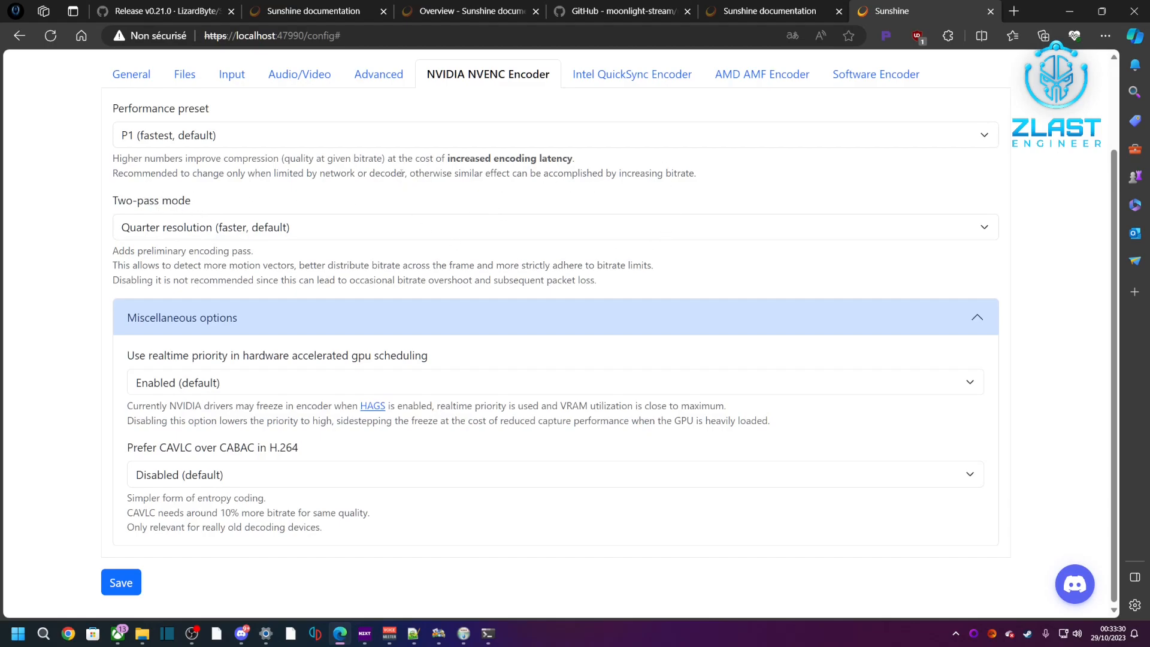
left_click(260, 227)
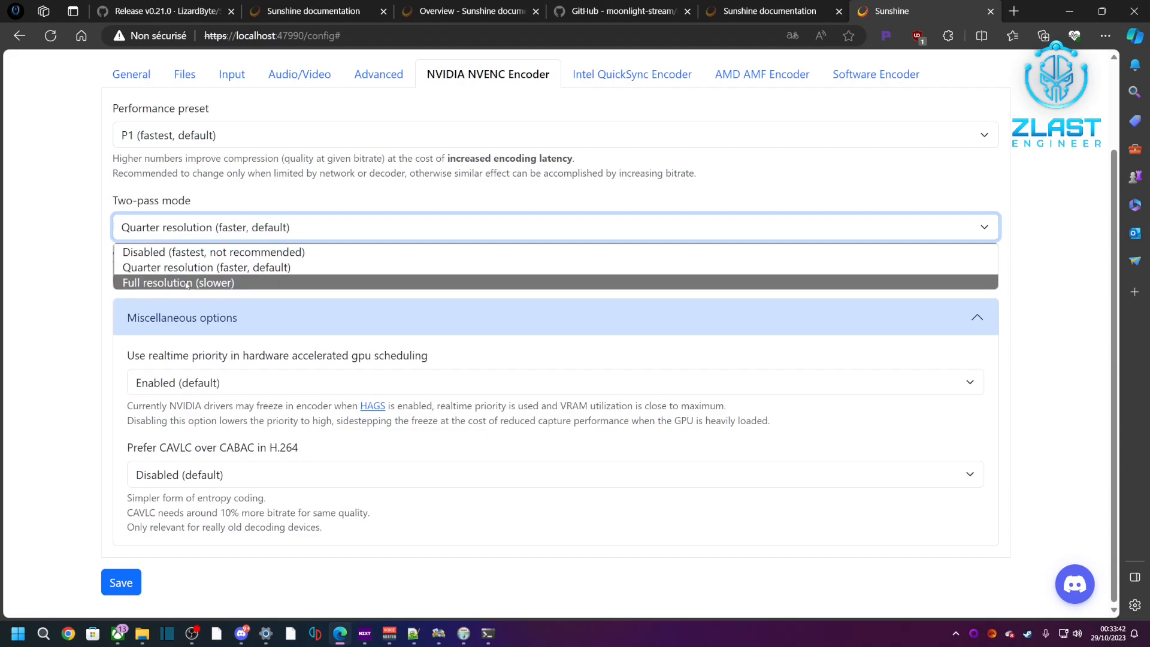
left_click(308, 189)
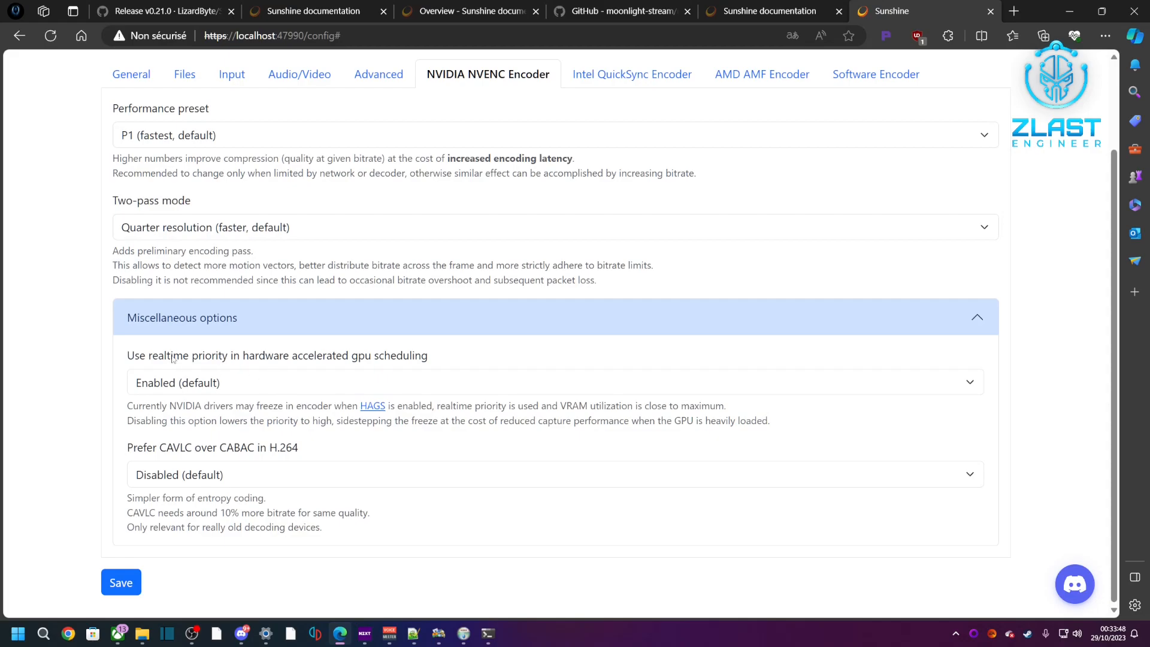
scroll(359, 336, "up", 2)
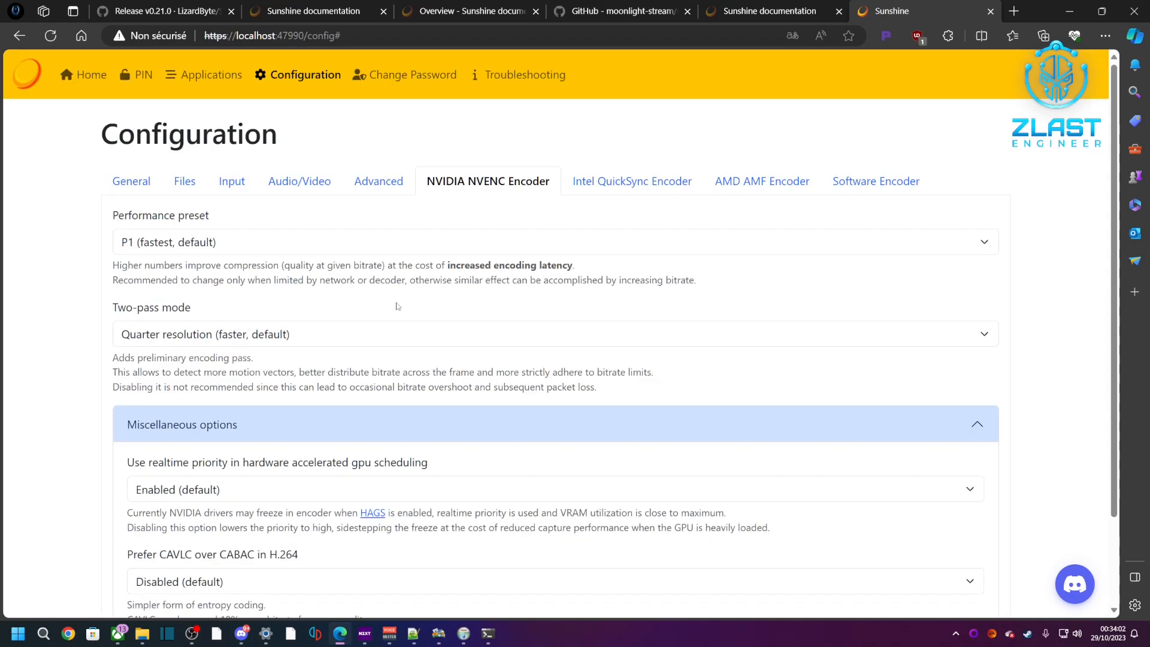
Set Address Family to IPv4 only in the Advanced configuration.
left_click(370, 182)
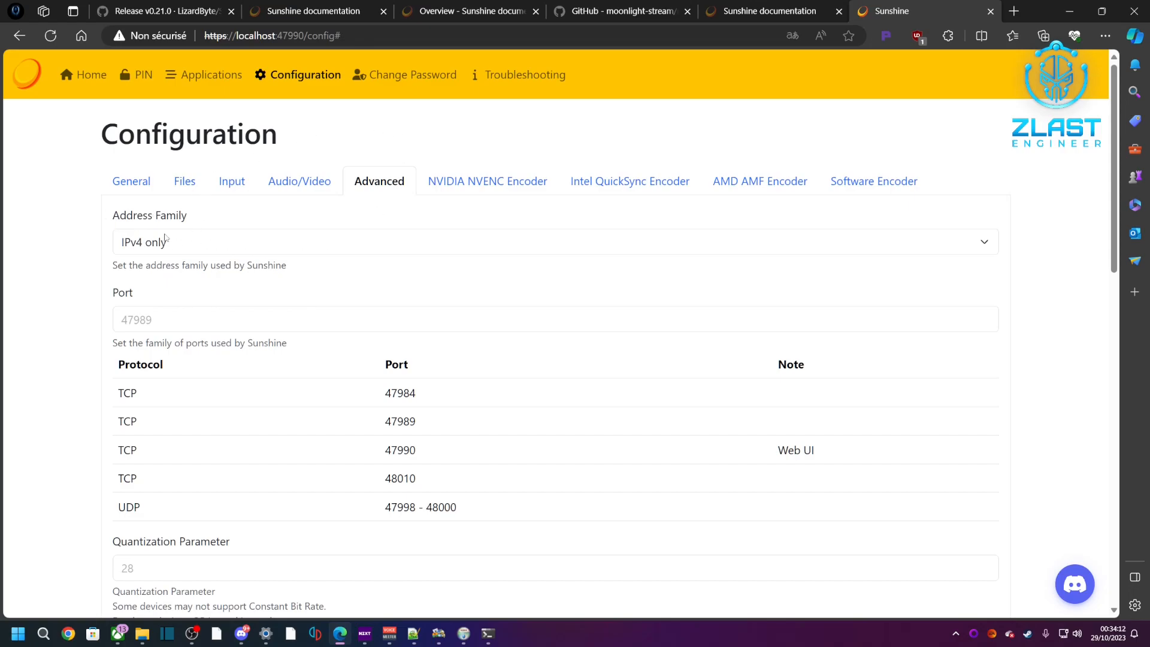
left_click(187, 251)
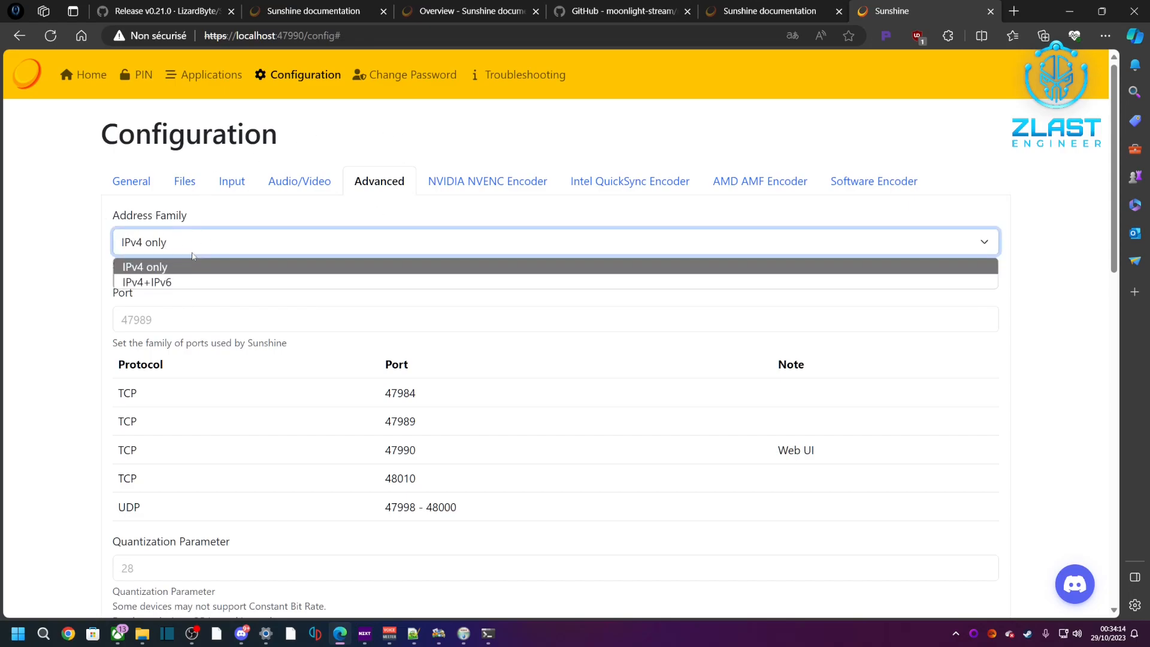
left_click(151, 273)
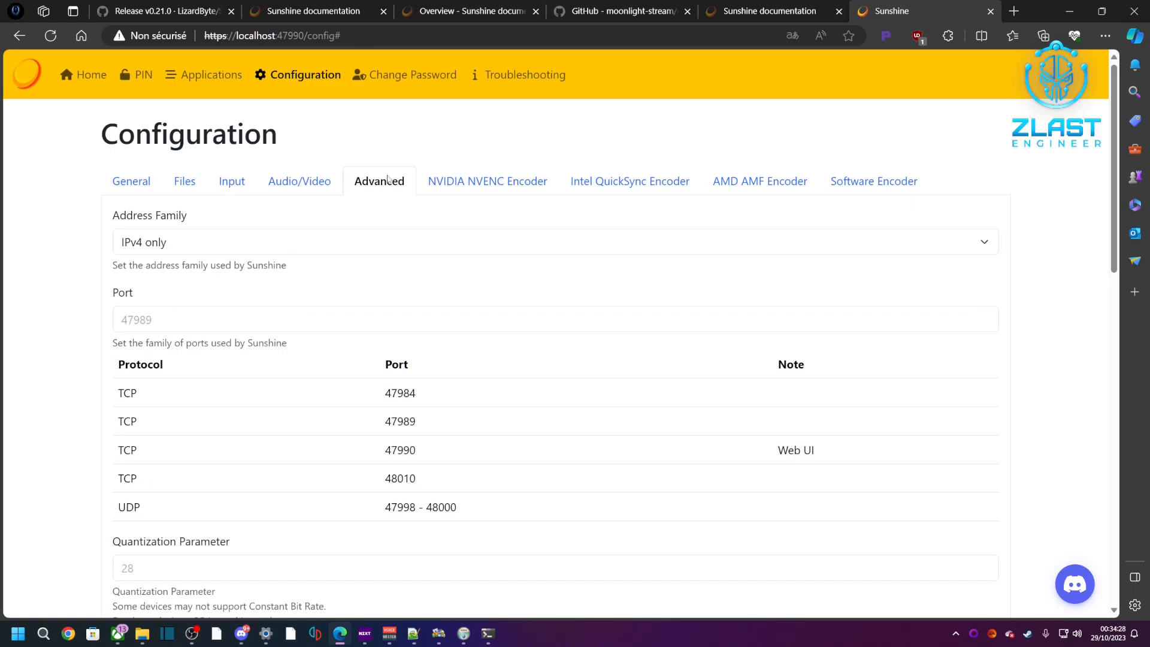
Copy the TCP port 47989 from the port table into the Port setting of the Advanced configuration.
left_click(150, 311)
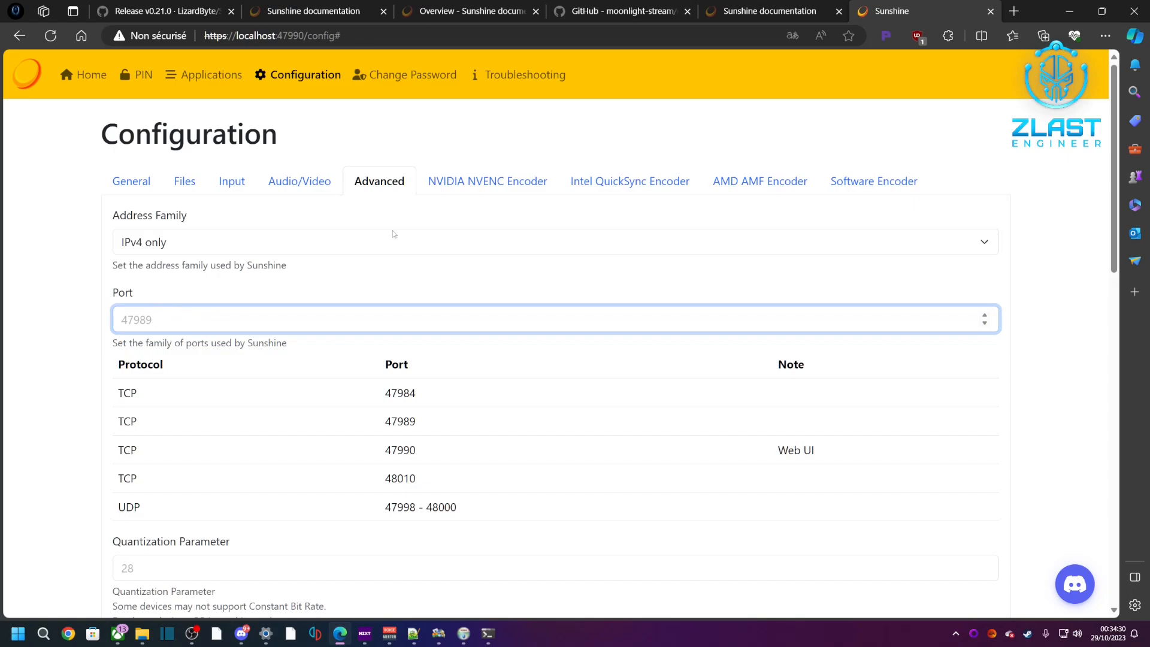
left_click(398, 421)
double_click(400, 422)
right_click(400, 421)
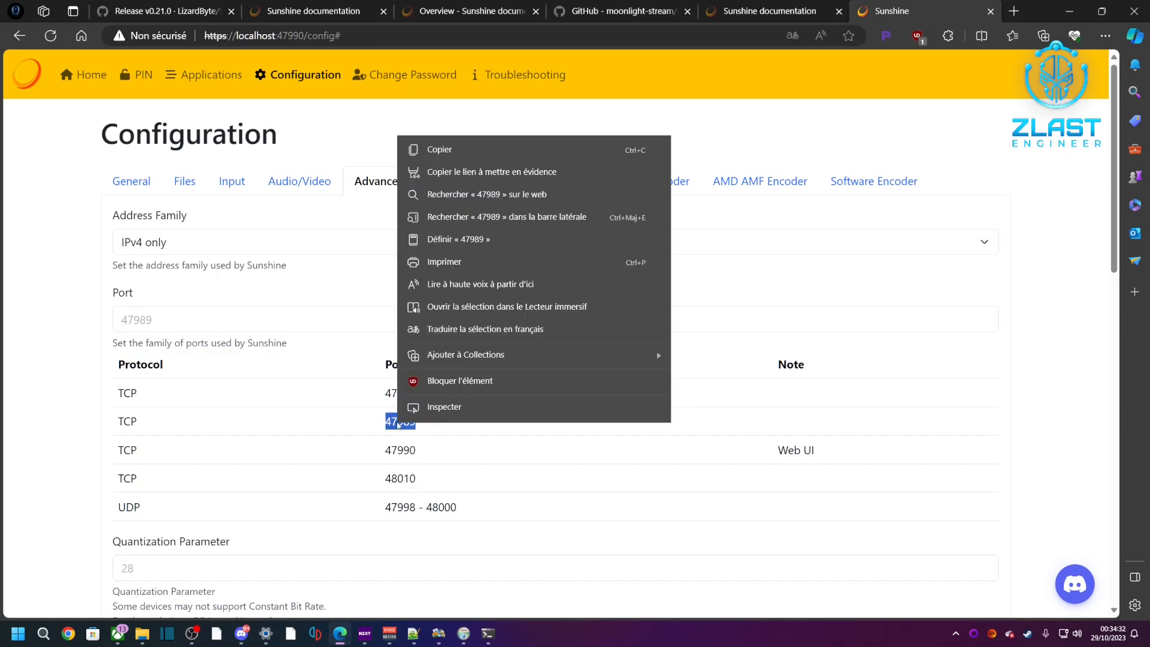
left_click(451, 151)
left_click(174, 309)
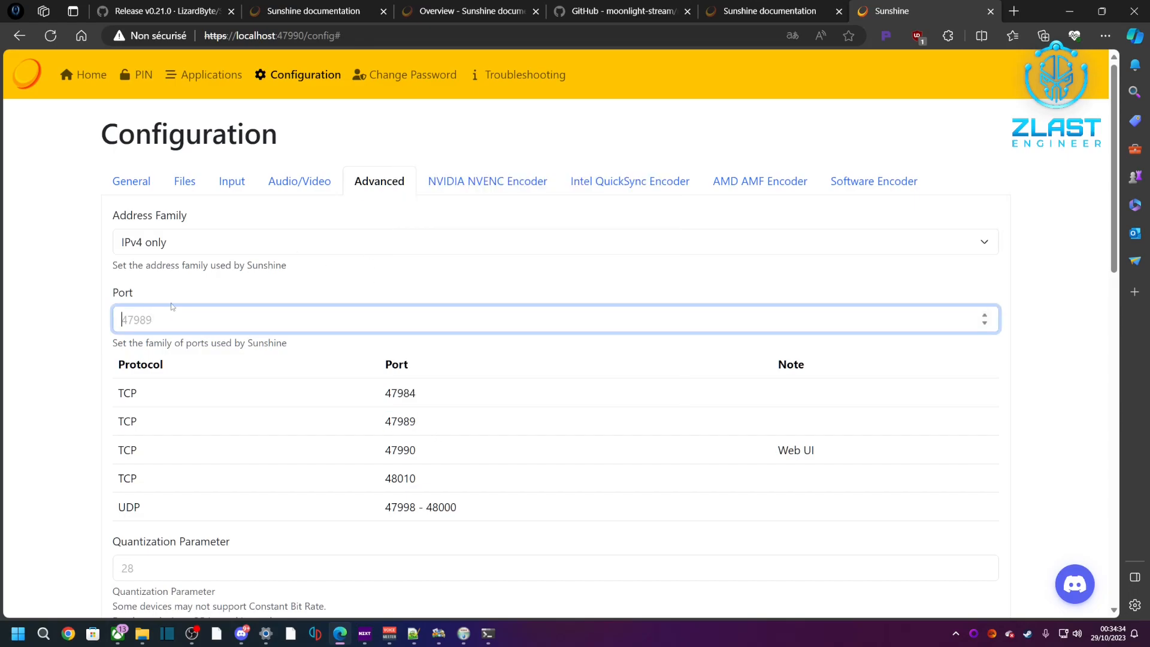
key("ctrl+v")
left_click(354, 264)
scroll(349, 308, "down", 2)
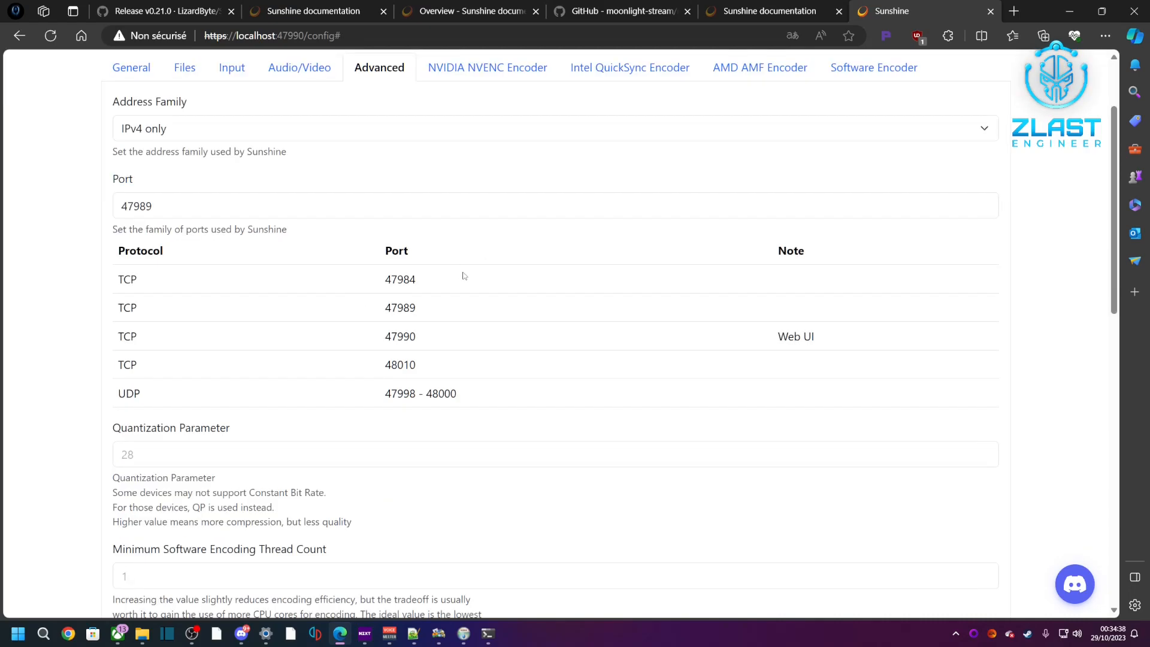
Examine the TCP and UDP entries in the Advanced configuration's port table.
left_click_drag(385, 393, 462, 487)
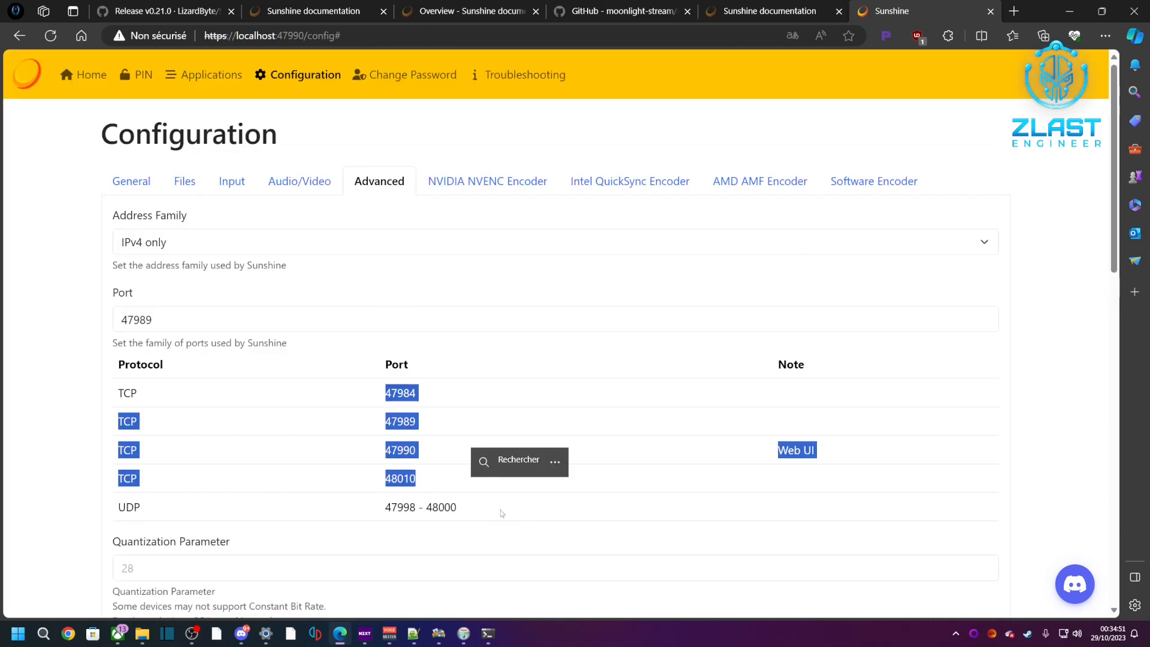
left_click(501, 509)
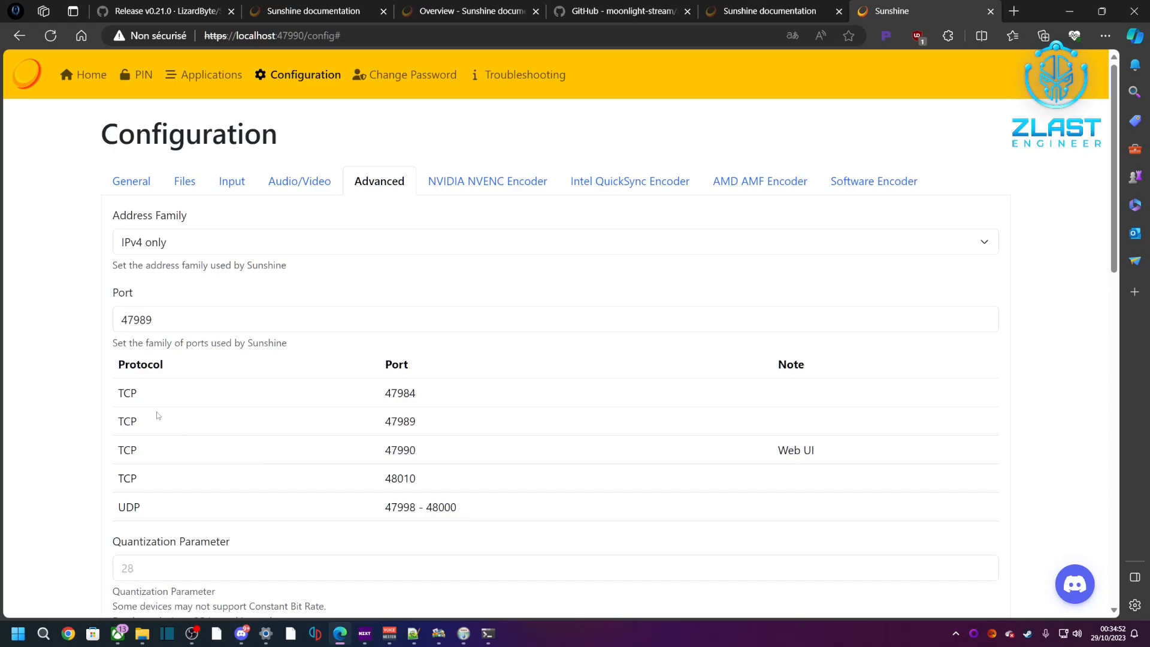
left_click_drag(118, 396, 618, 513)
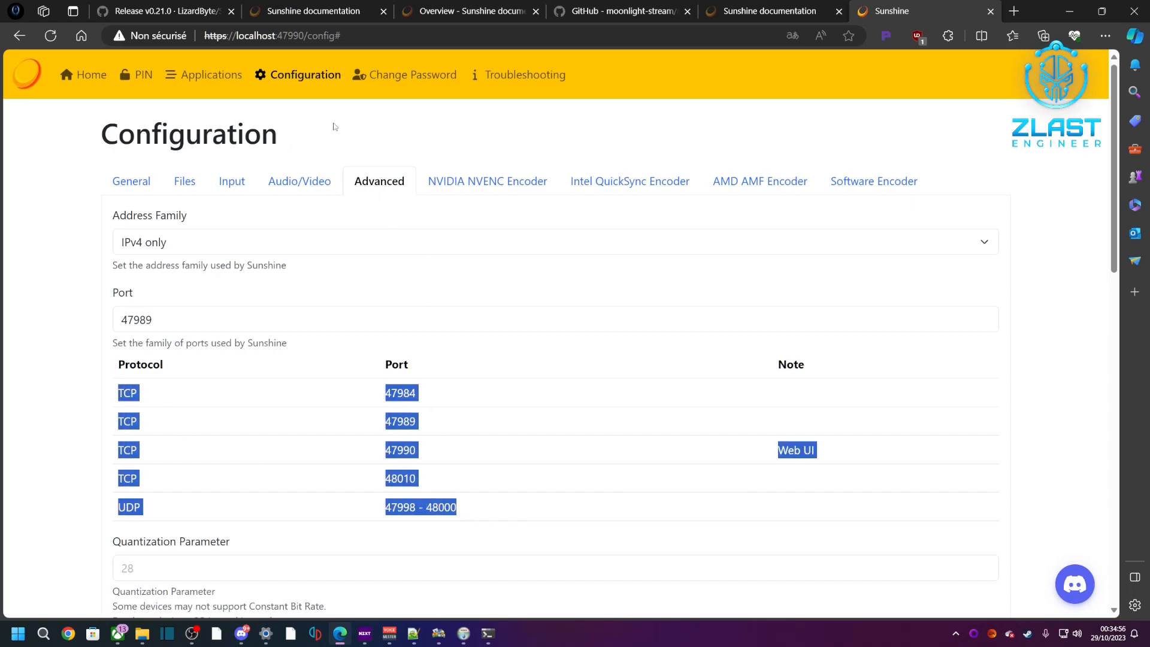
left_click(362, 124)
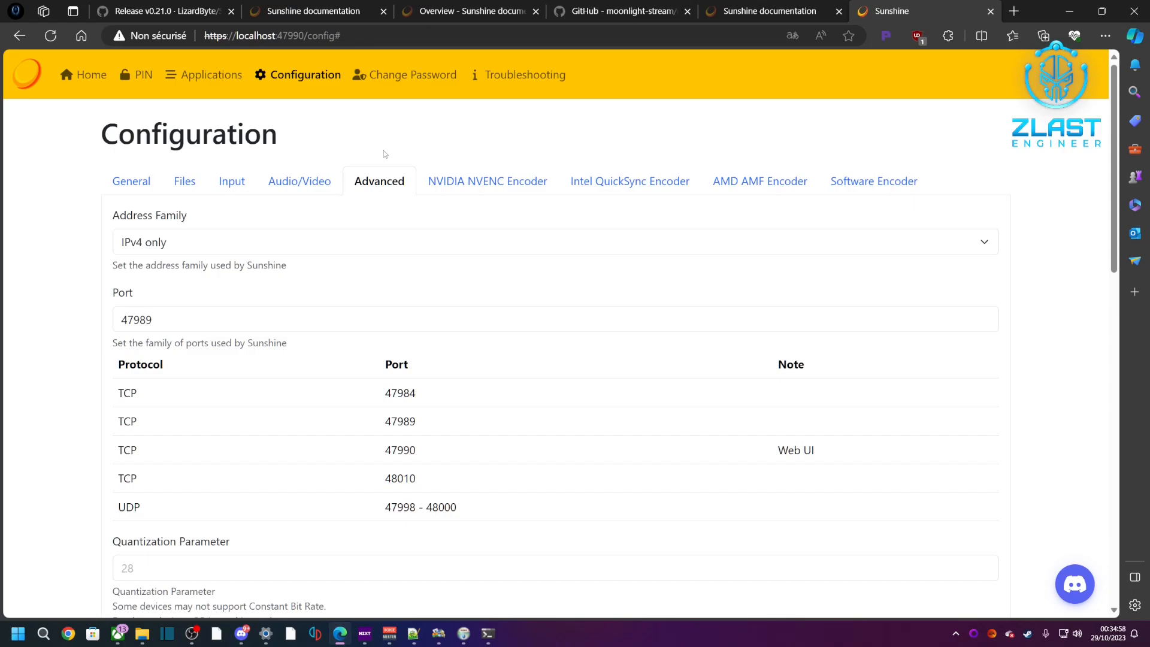
scroll(391, 315, "down", 2)
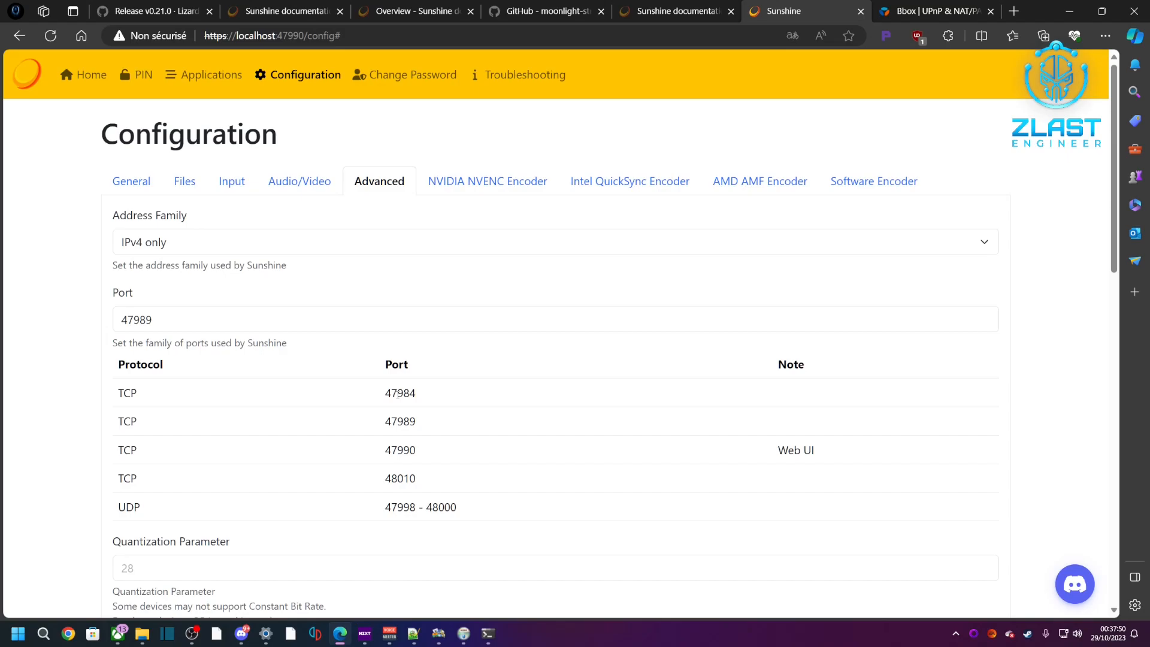
Examine the UPnP option for automatic port forwarding in the General configuration.
left_click(148, 177)
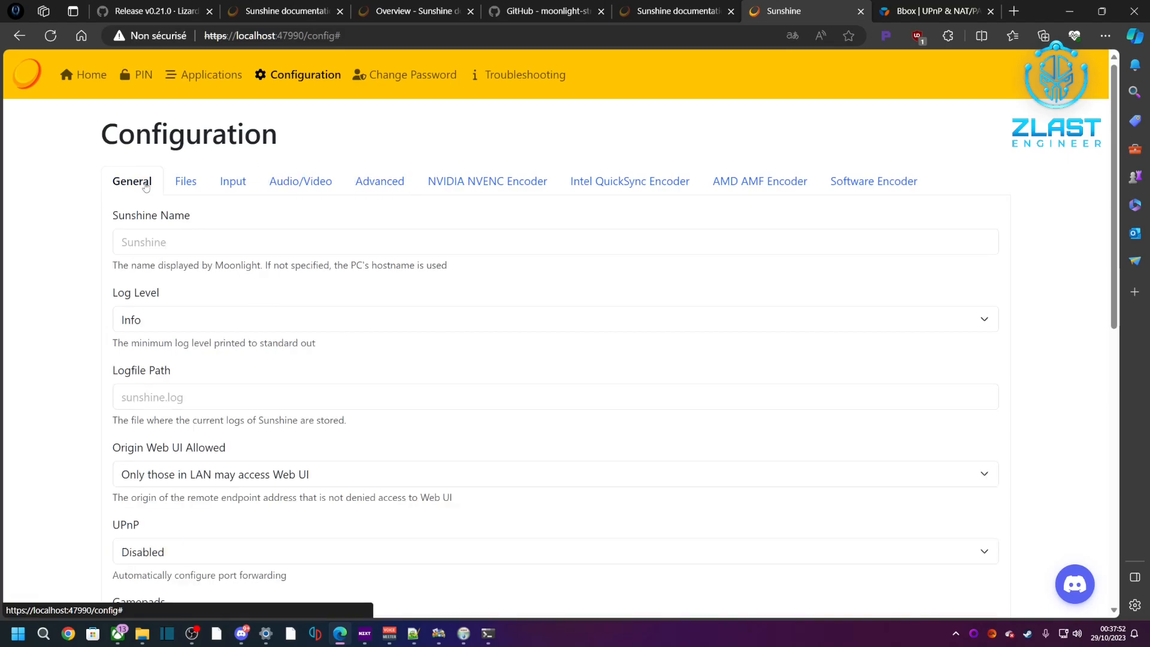
scroll(330, 300, "down", 2)
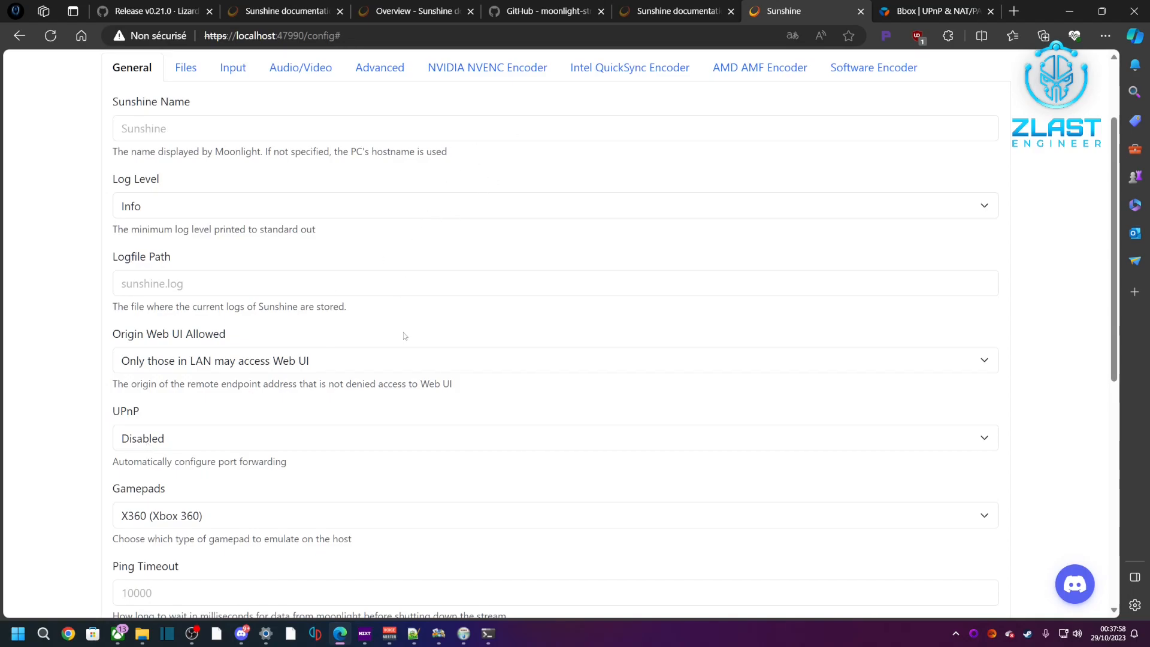
left_click_drag(159, 465, 285, 465)
left_click(222, 465)
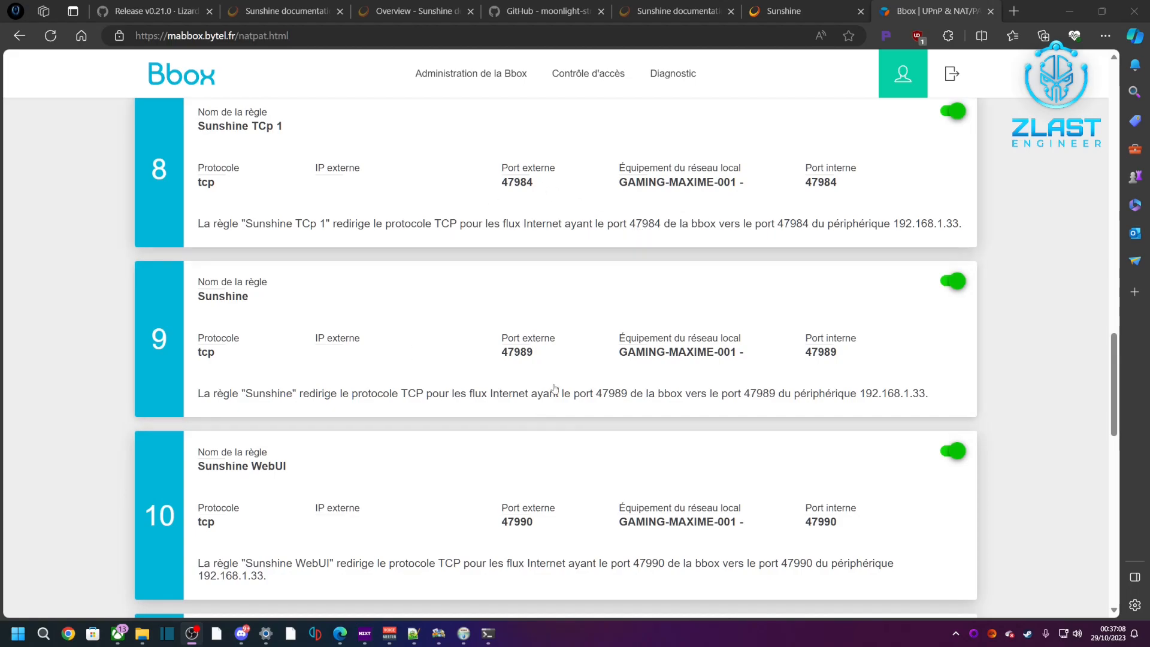
Review the Sunshine TCP and UDP port forwarding rules on the Bbox router's NAT/PAT page.
scroll(673, 323, "down", 7)
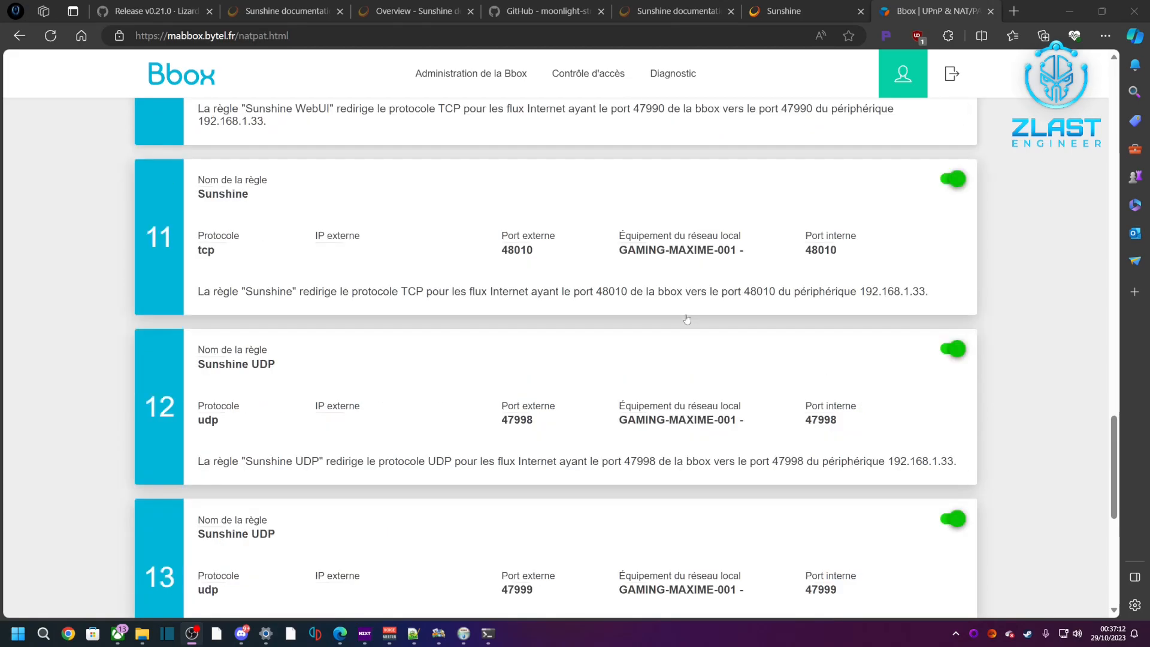
scroll(590, 320, "down", 5)
scroll(595, 311, "up", 2)
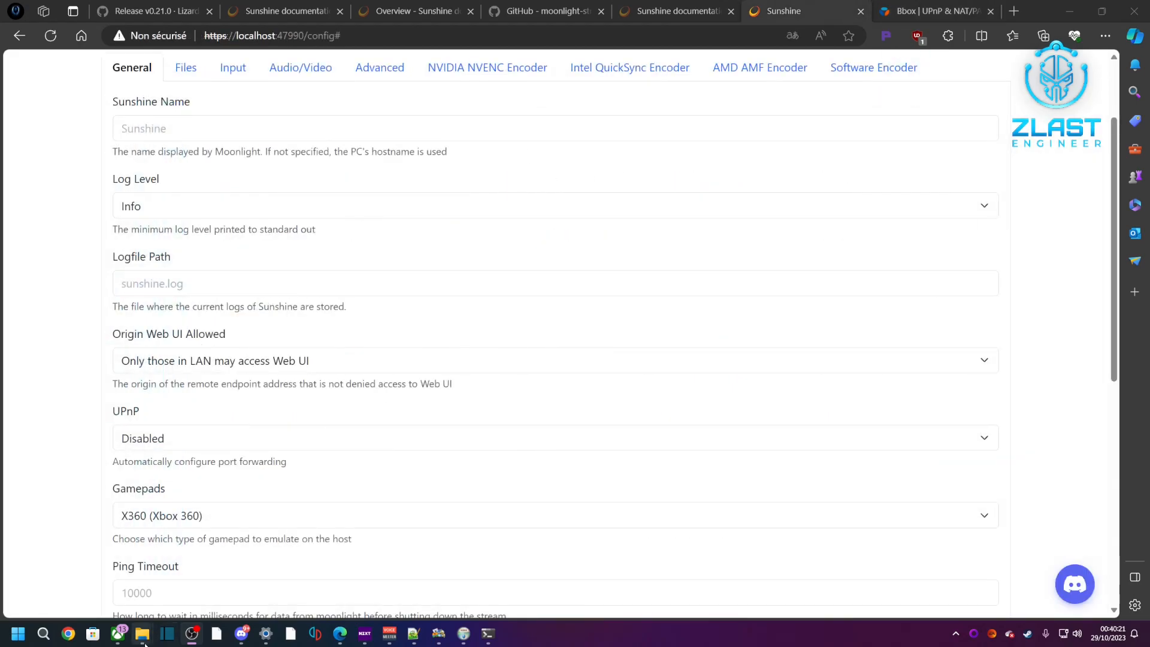
Switch to File Explorer's Sunshine scripts folder and check its full path.
mouse_move(144, 643)
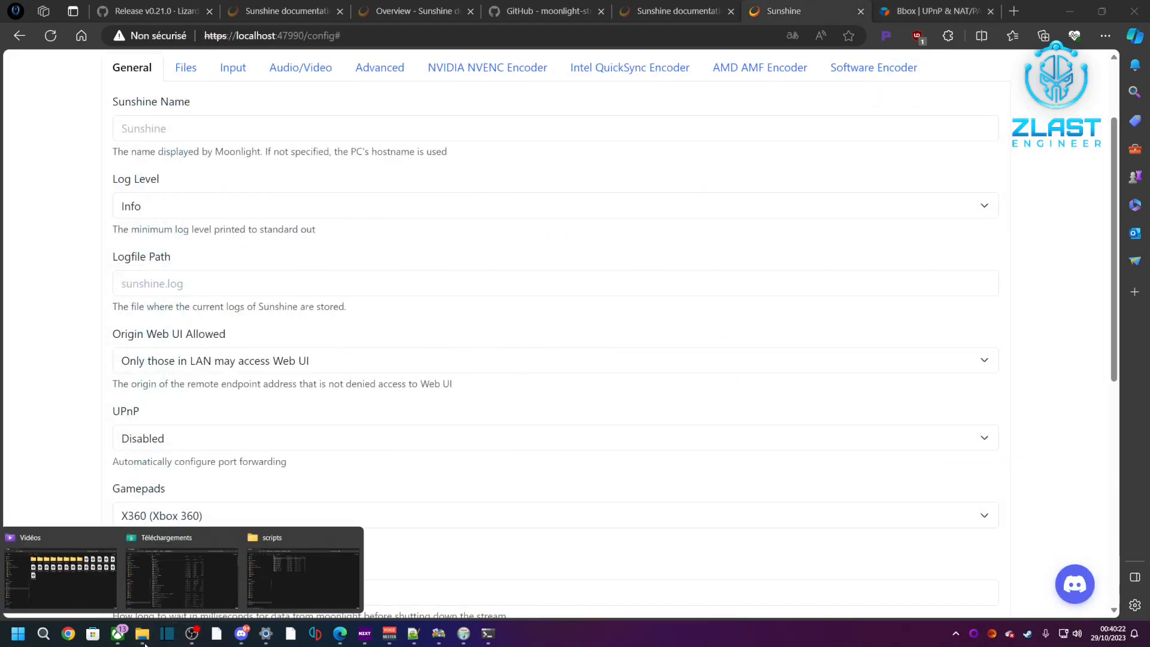
left_click(300, 583)
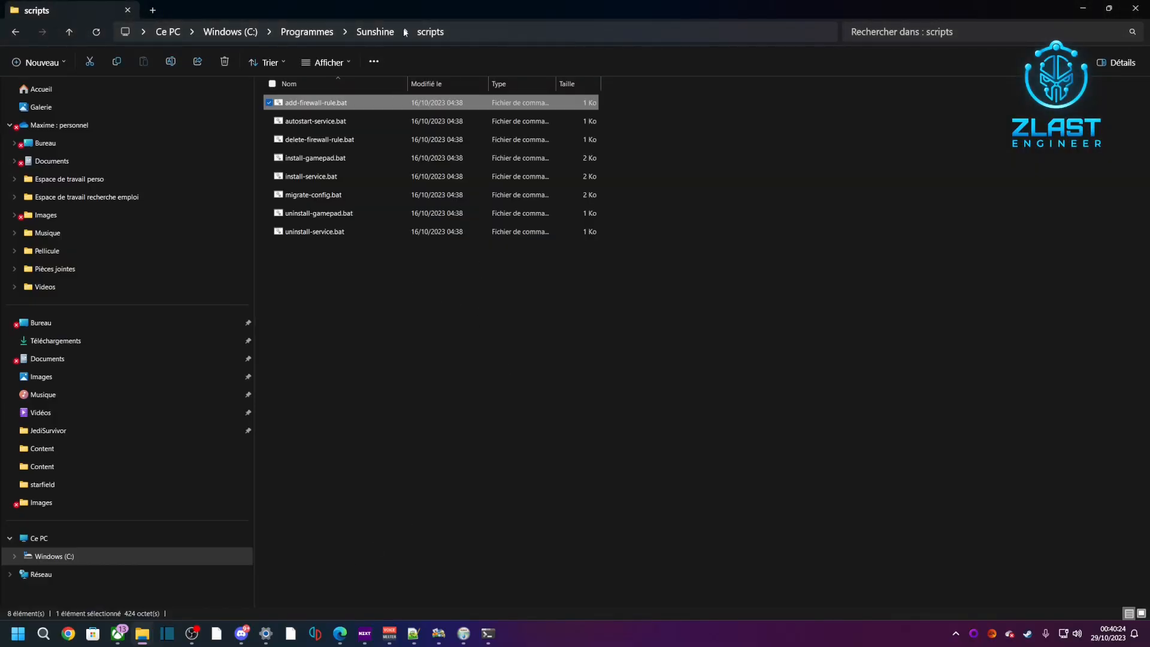
left_click(494, 28)
left_click(273, 32)
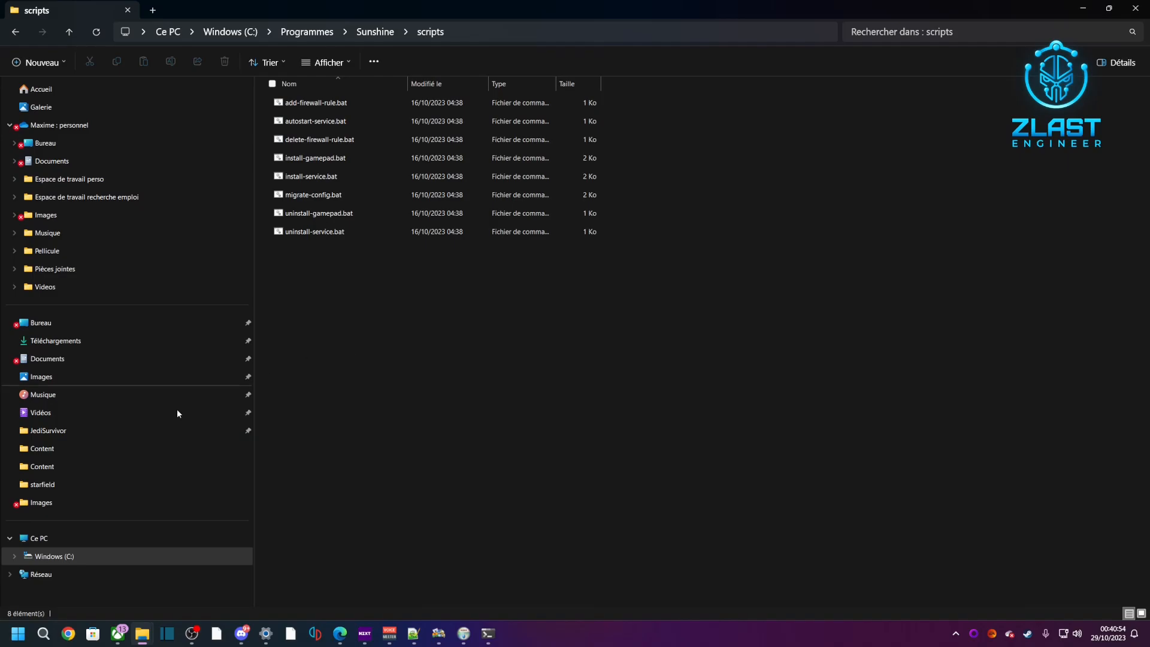
Launch Windows PowerShell as administrator and move its window clear of the script files.
left_click(42, 632)
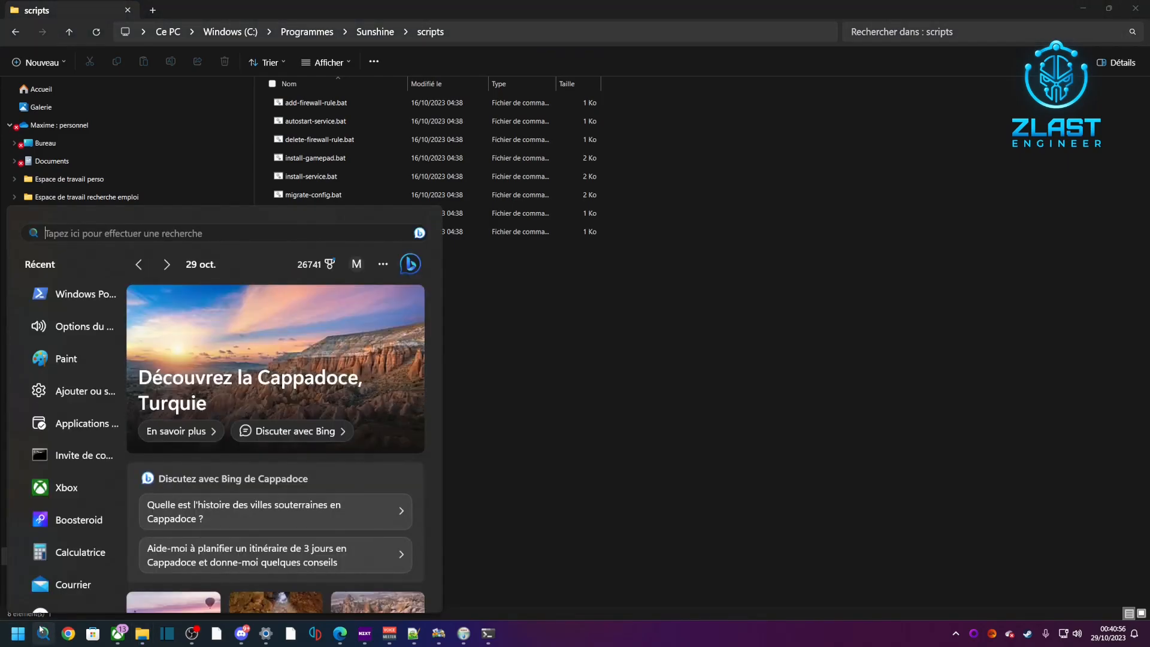
type("power")
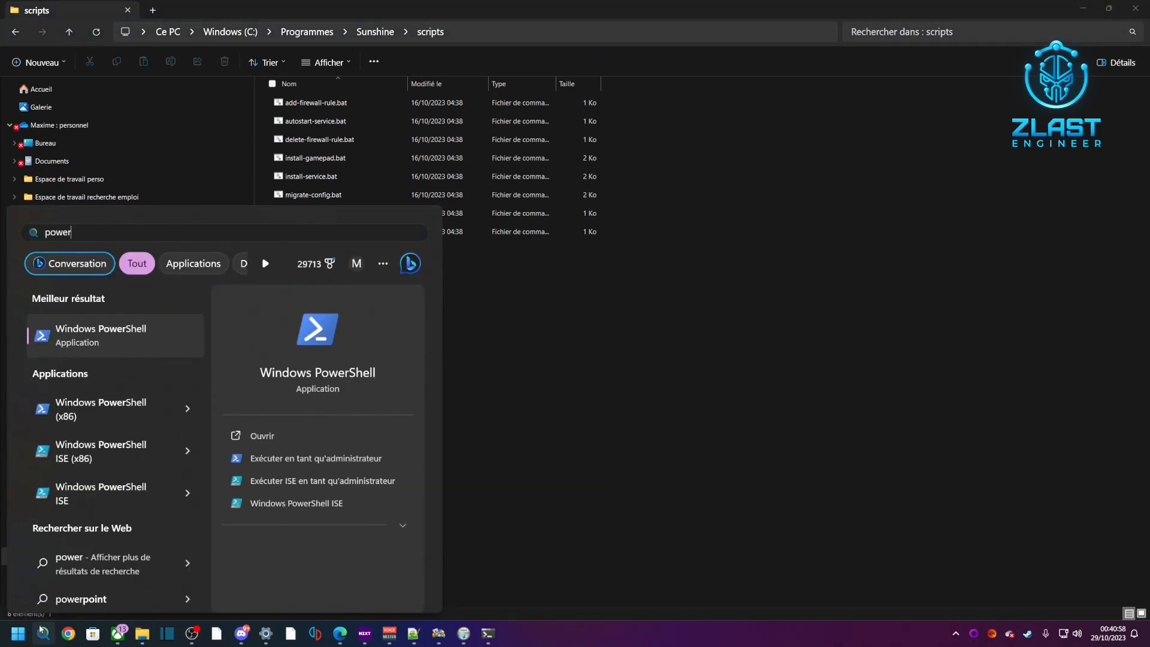
right_click(80, 338)
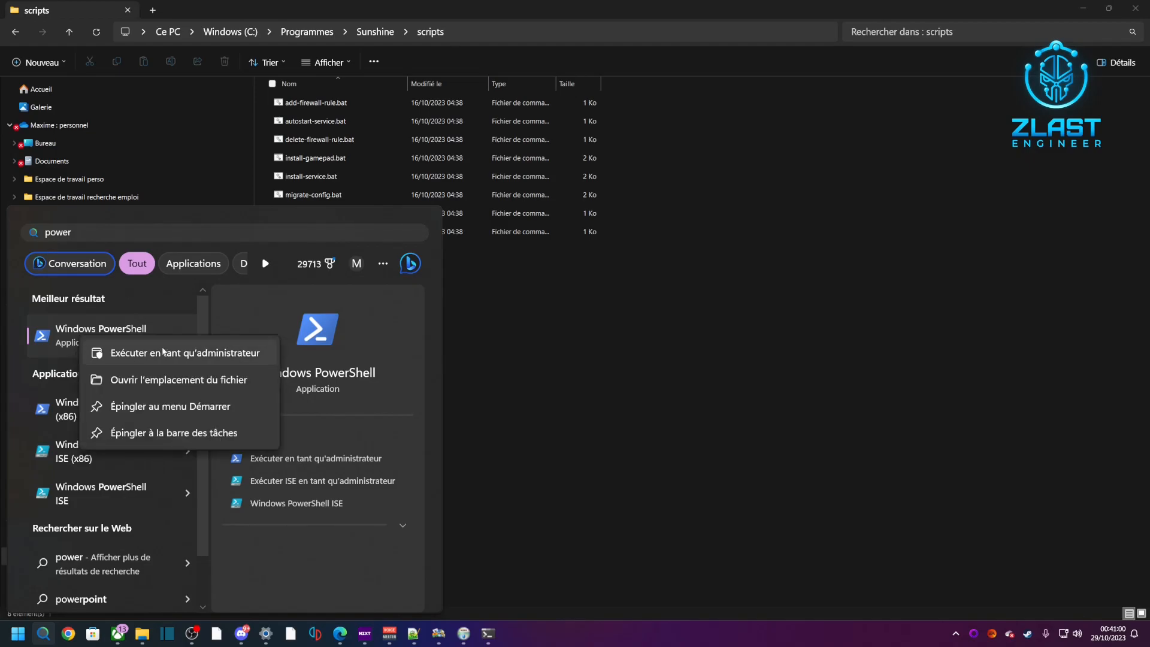
left_click(163, 352)
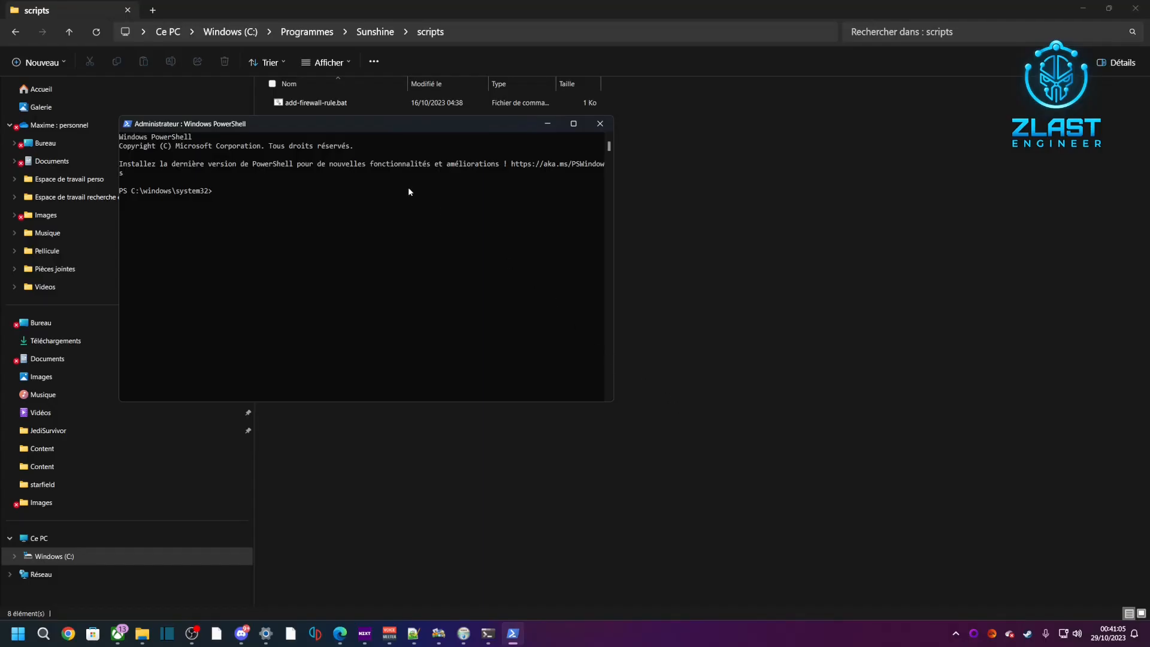
left_click_drag(313, 126, 575, 216)
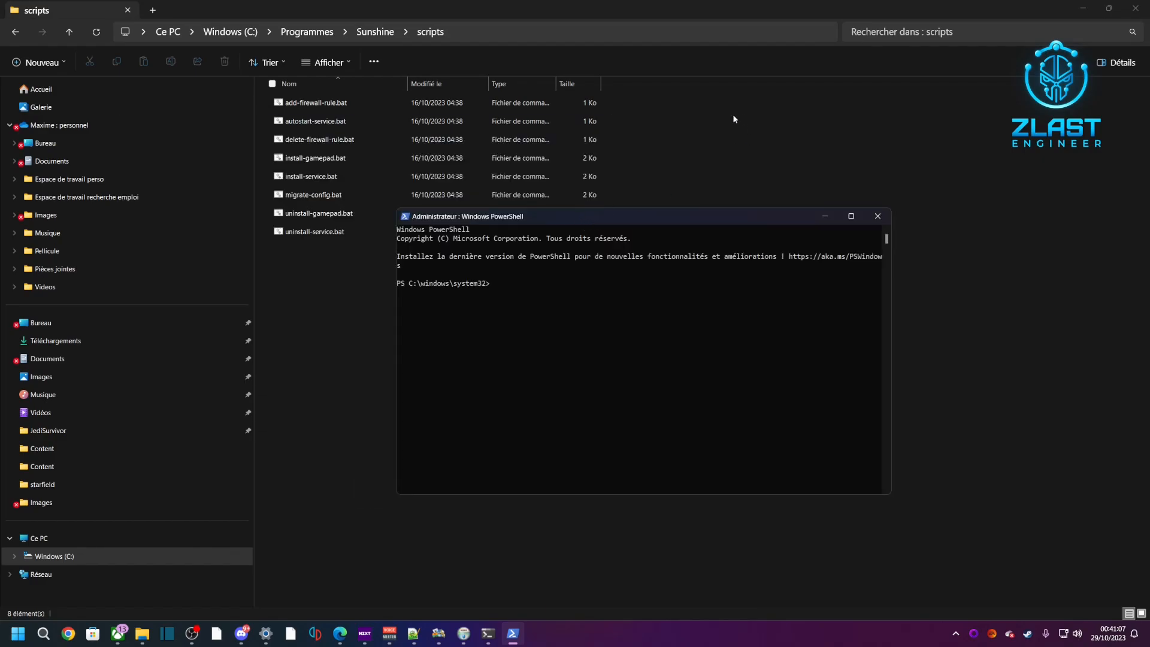
left_click_drag(656, 217, 532, 293)
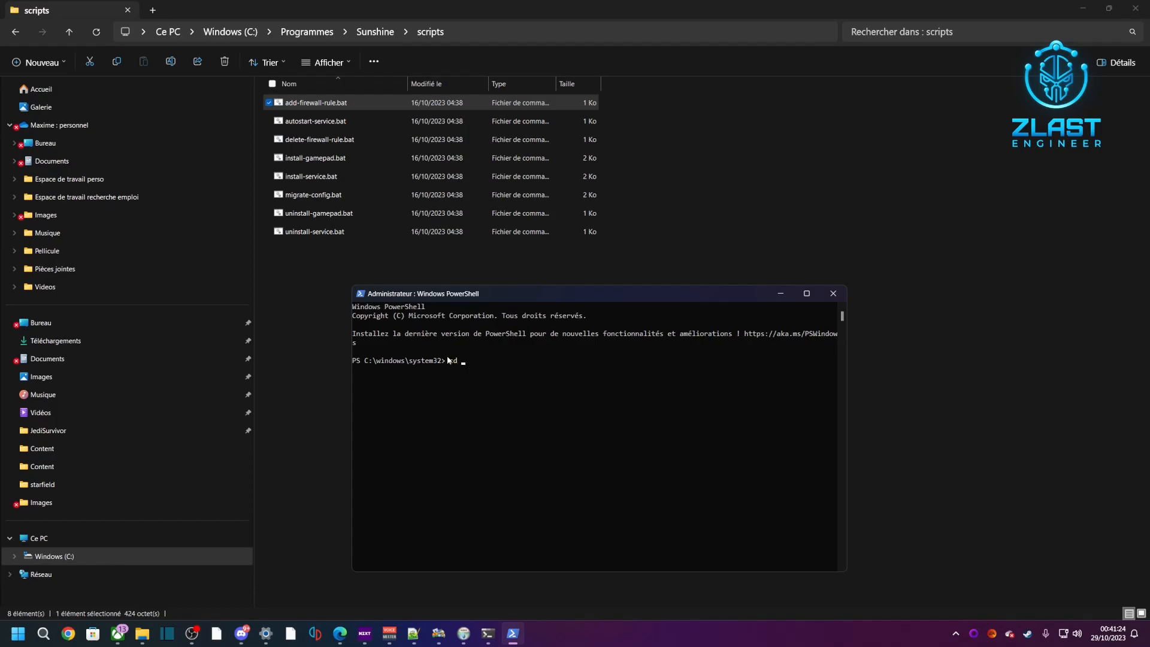
Change the PowerShell directory to "C:\Program Files\Sunshine\scripts" using the path from File Explorer, and list its contents.
left_click(465, 31)
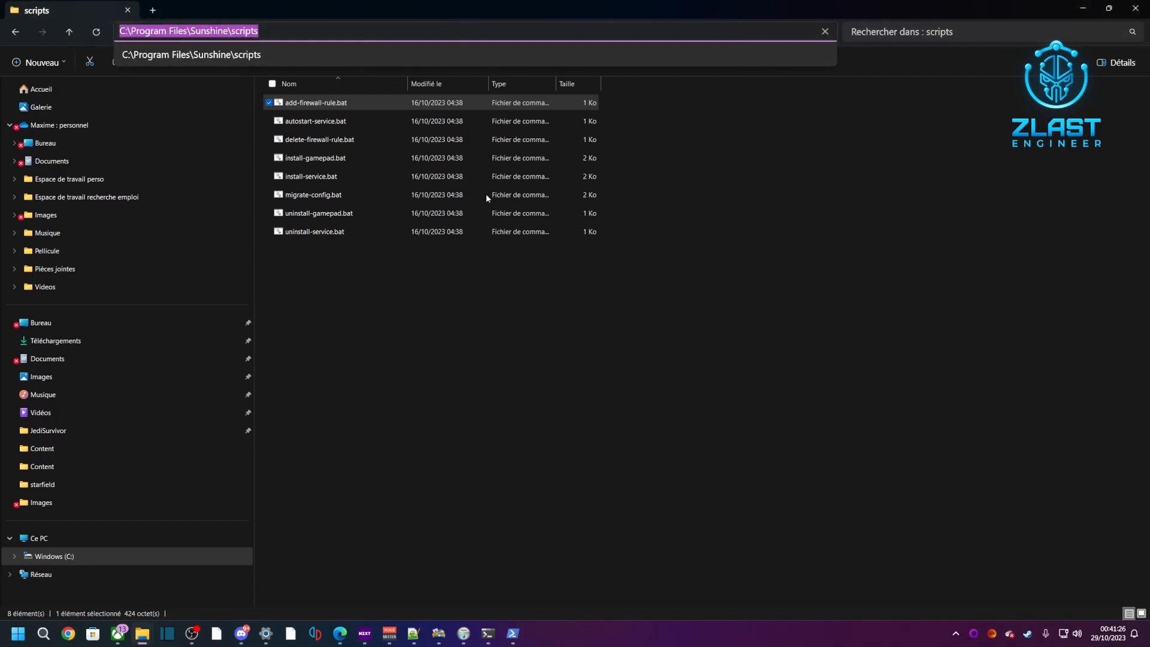
left_click(499, 534)
type("C:\\Program Files\\Sunshine\\scripts")
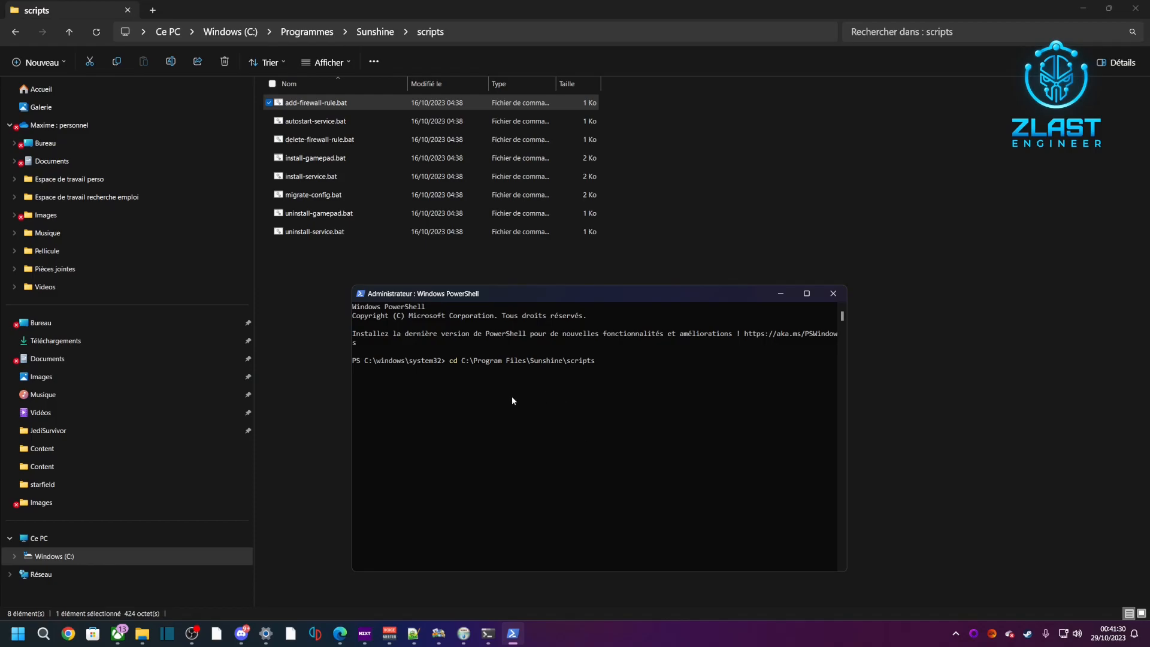
type("\"")
type("\"")
key("Return")
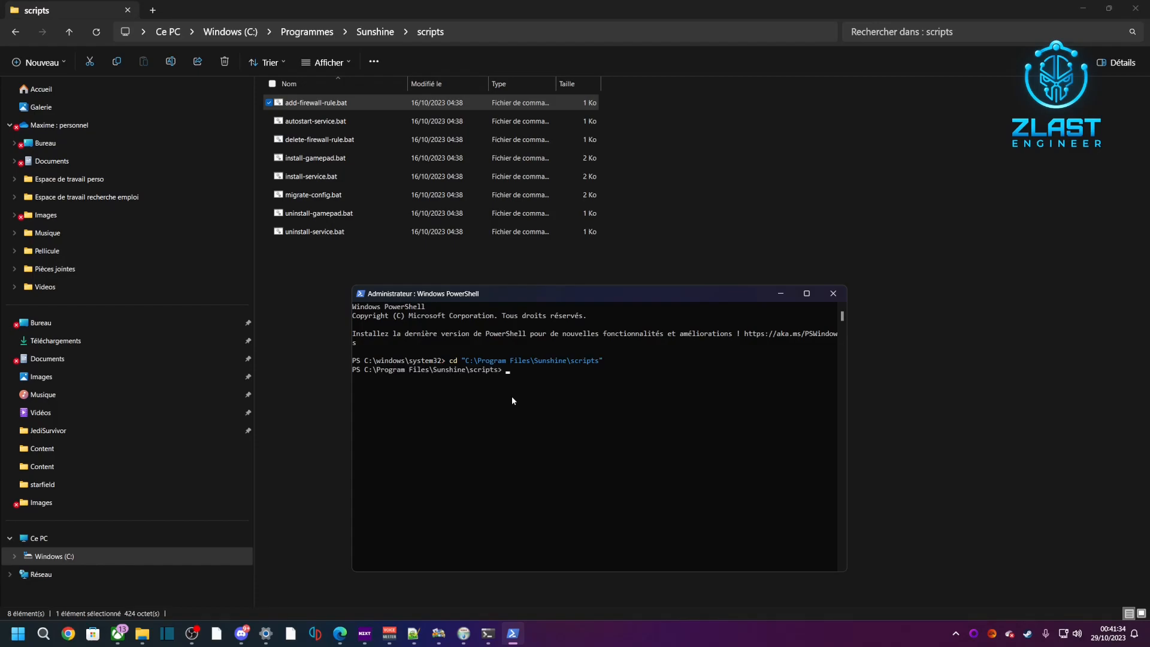
type("dir")
key("Return")
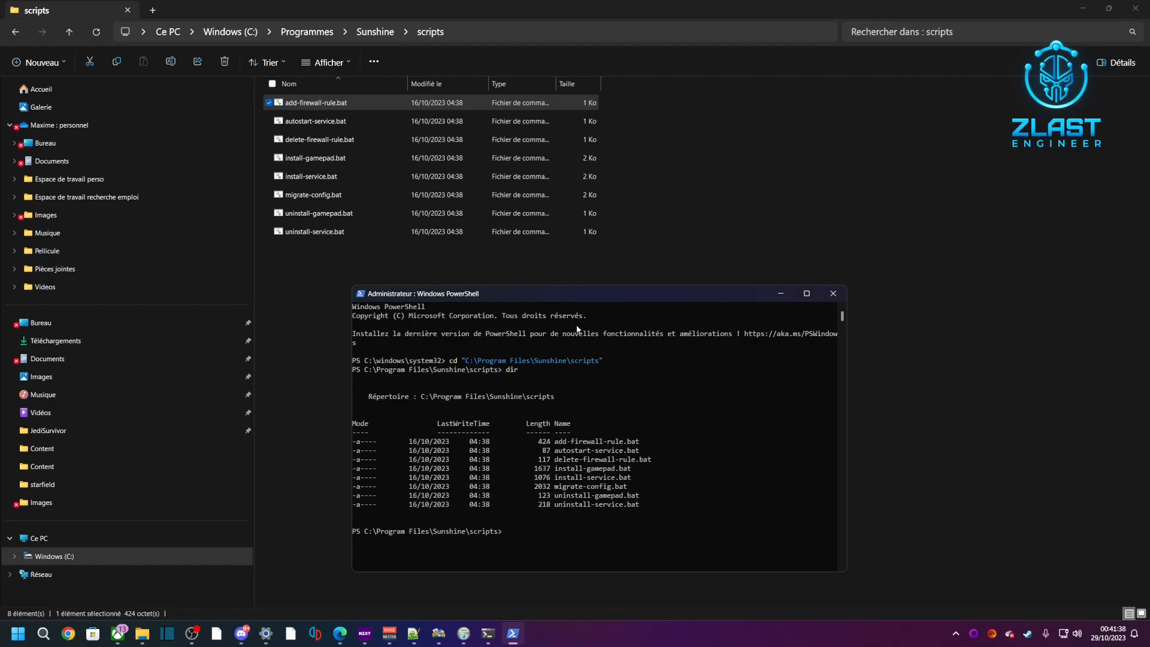
Run the firewall rule script in PowerShell with cmd /C "add-firewall-rule.bat".
left_click_drag(551, 441, 637, 444)
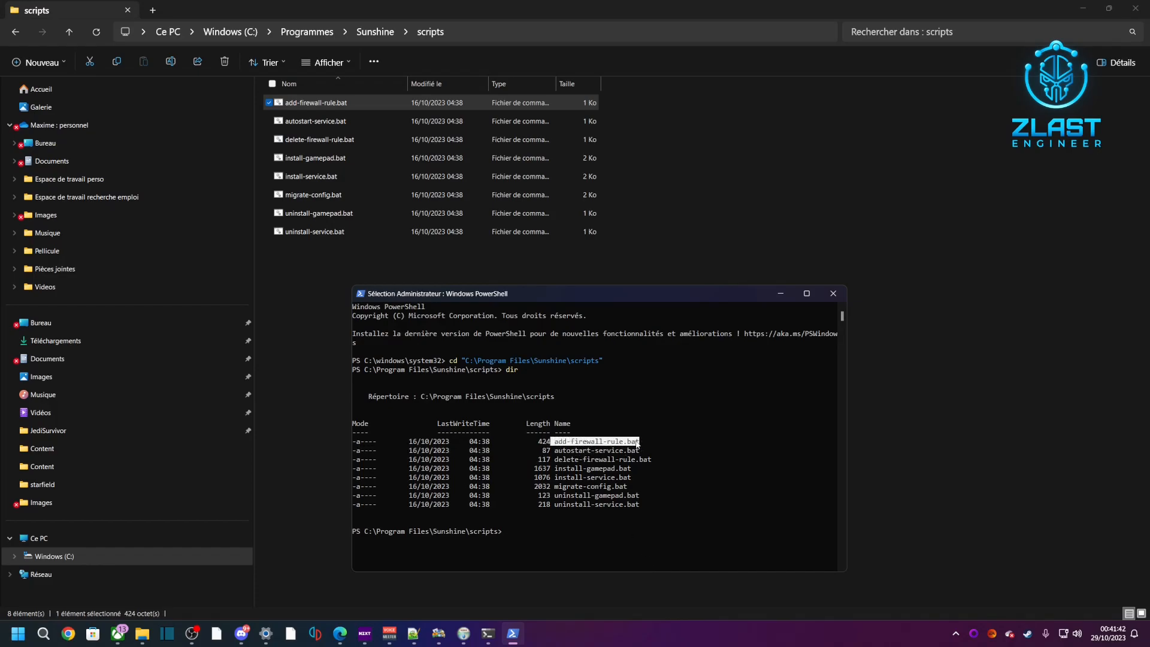
right_click(604, 445)
left_click(508, 536)
type("dir")
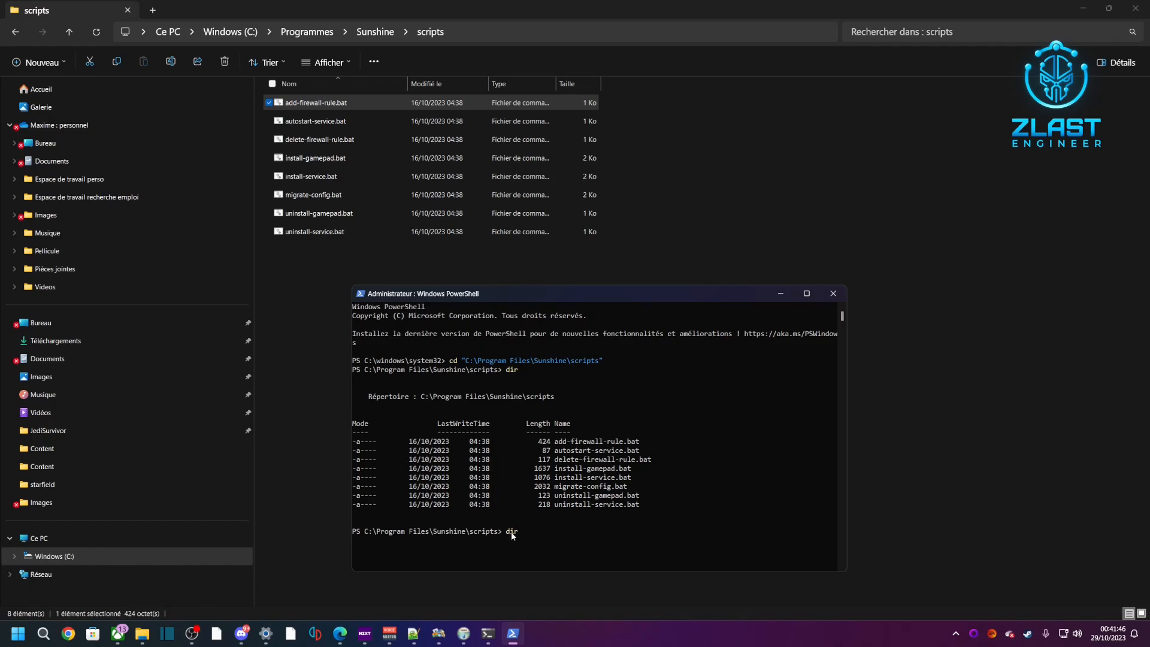
key("BackSpace")
key("BackSpace")
key("BackSpace")
type("cmd /C")
type("add-firewall-rule.bat")
type("\"")
key("BackSpace")
key("Return")
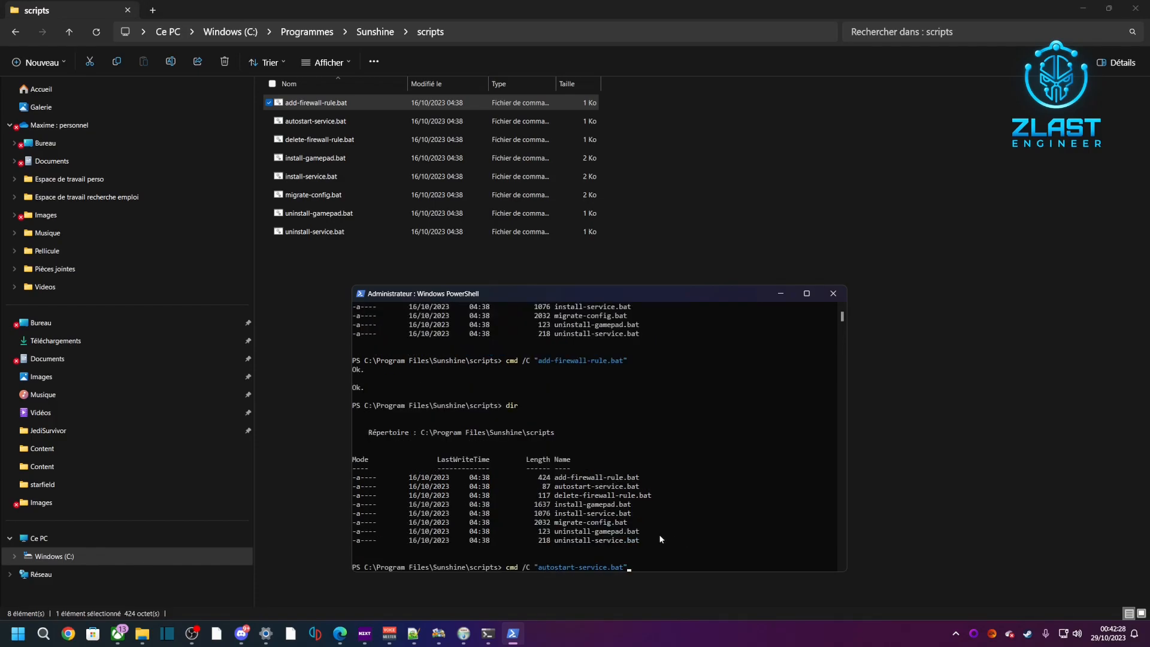
Run "autostart-service.bat", "install-gamepad.bat" and "install-service.bat" in PowerShell, each with cmd /C.
key("Return")
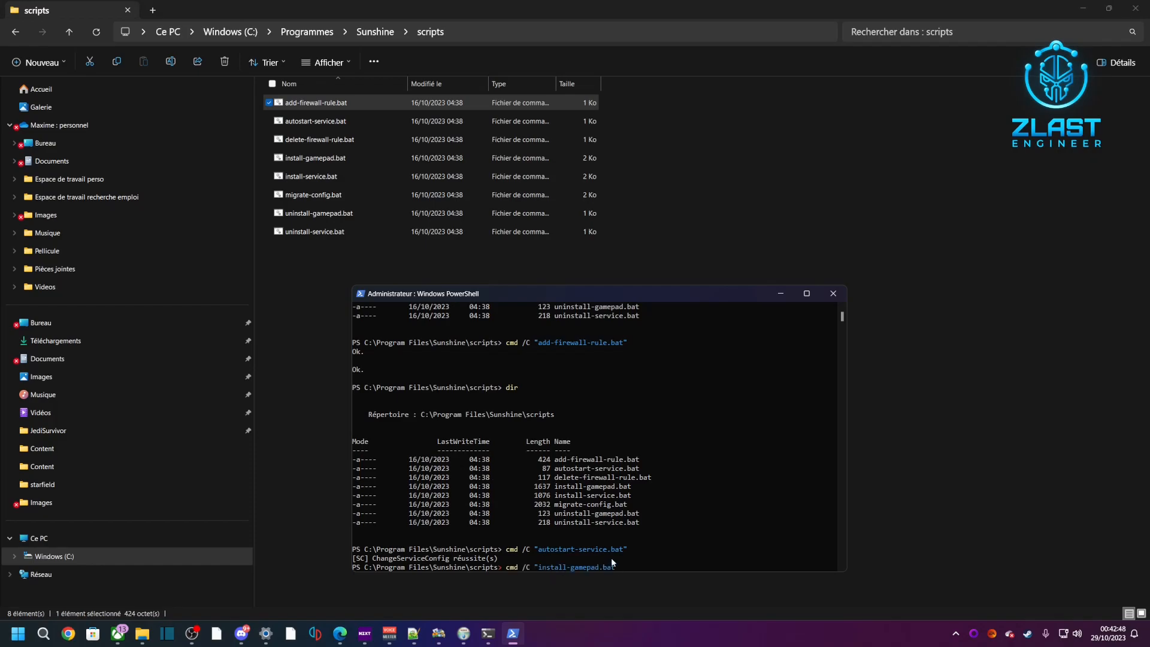
key("Return")
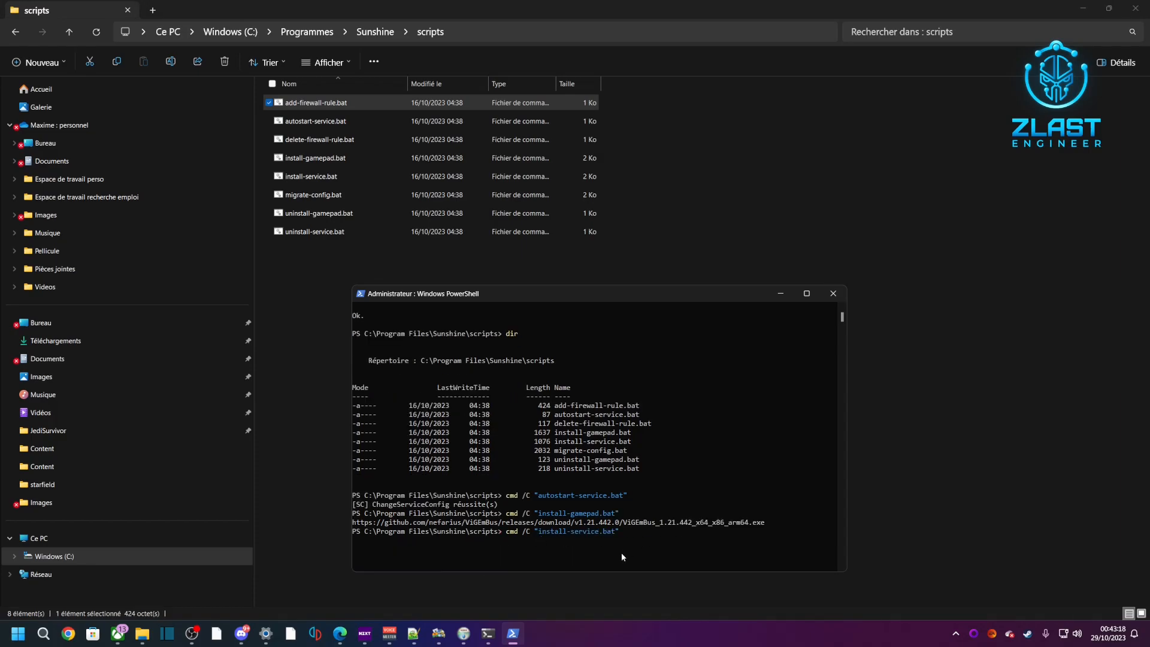
key("Return")
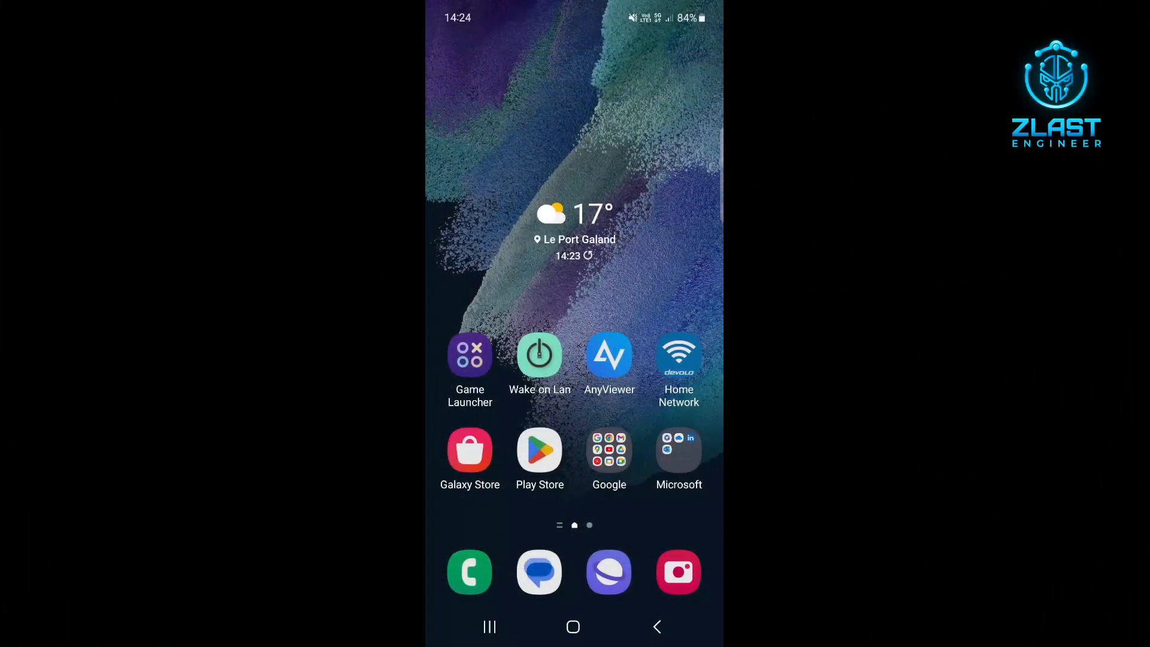
Switch to the Android phone, turn on its Wi-Fi in the quick settings, and return to the home screen.
left_click_drag(574, 6, 575, 299)
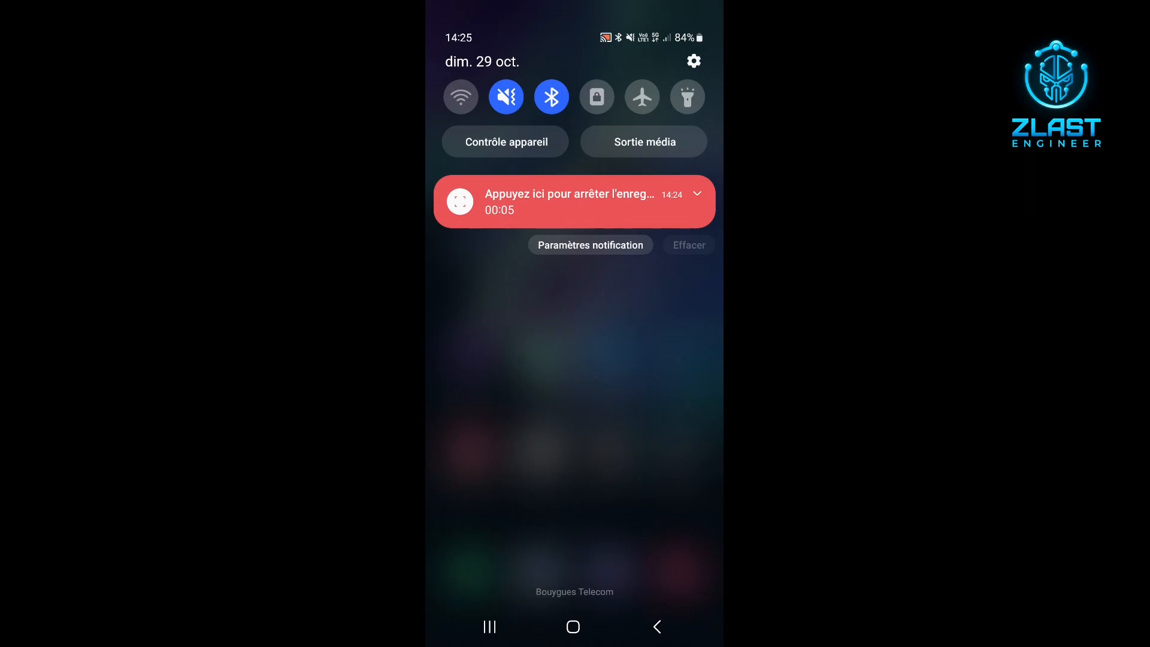
left_click(461, 97)
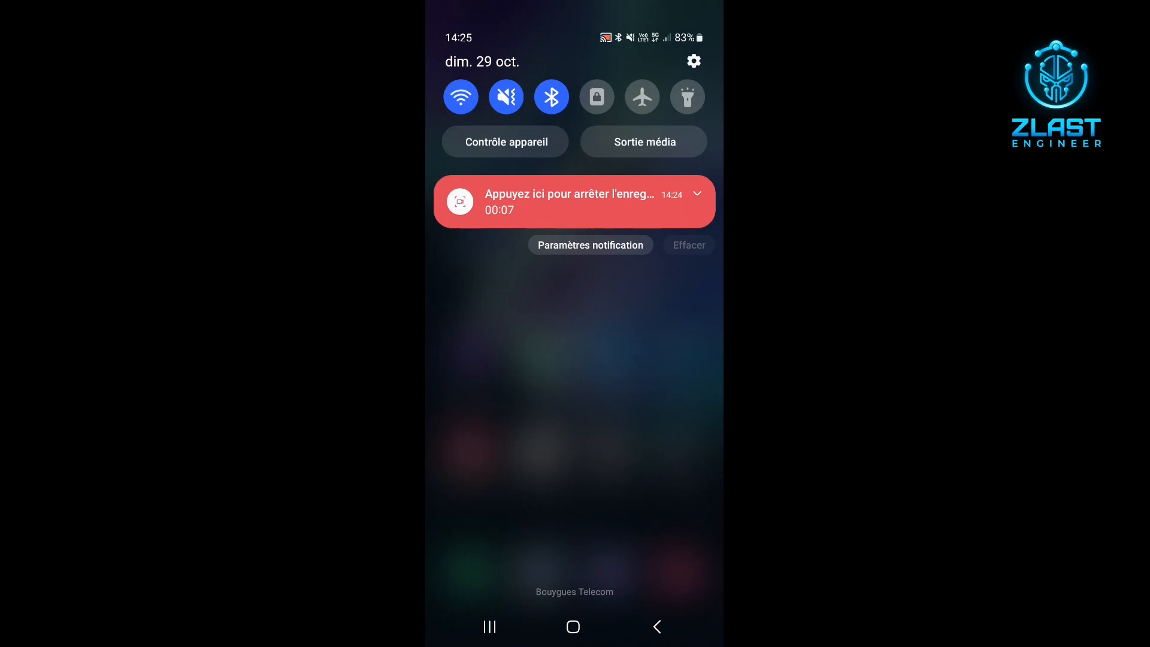
left_click_drag(576, 479, 575, 179)
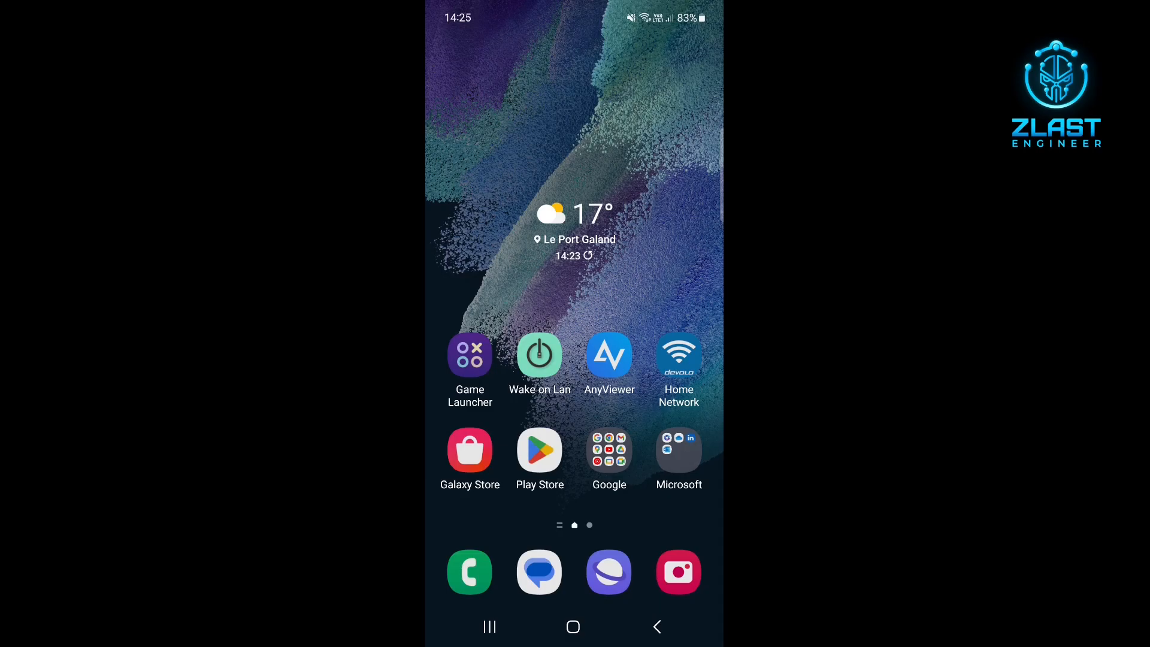
Search the Play Store for moonlight, install Moonlight Game Streaming, and open the app.
left_click(539, 450)
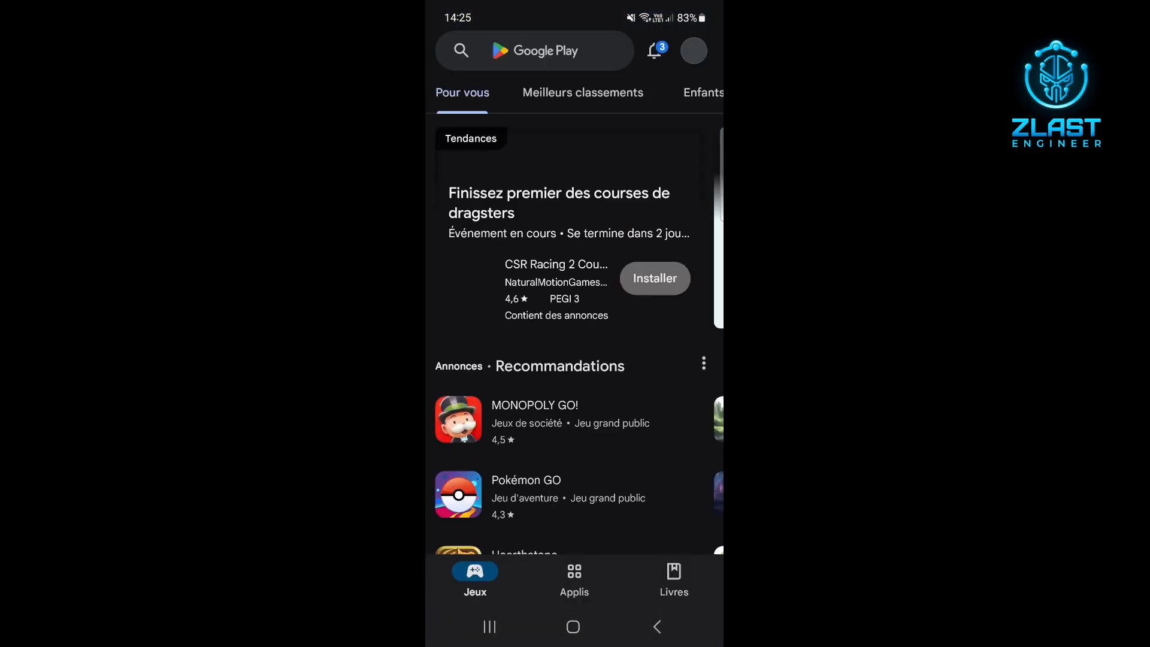
left_click(526, 50)
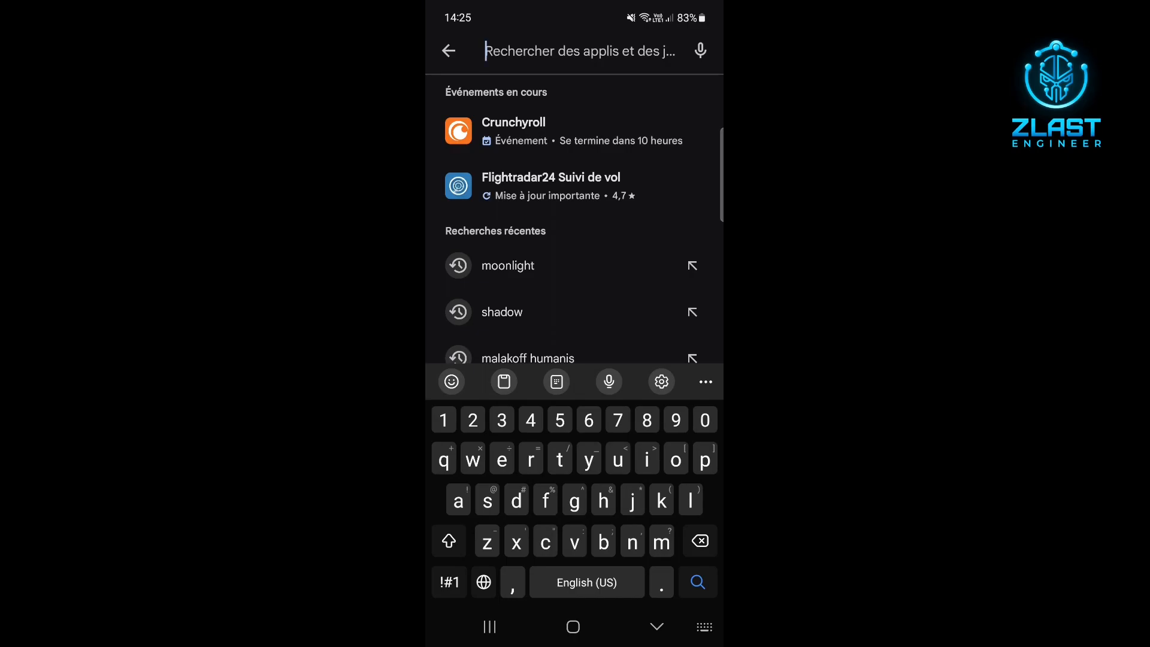
type("moo")
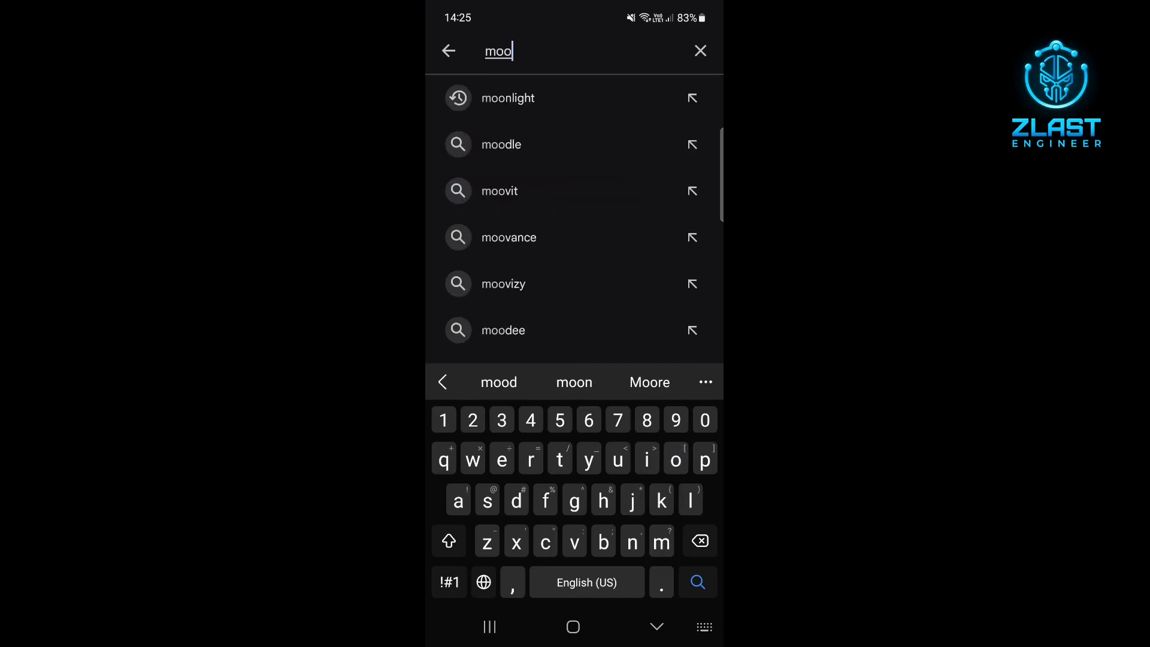
left_click(513, 97)
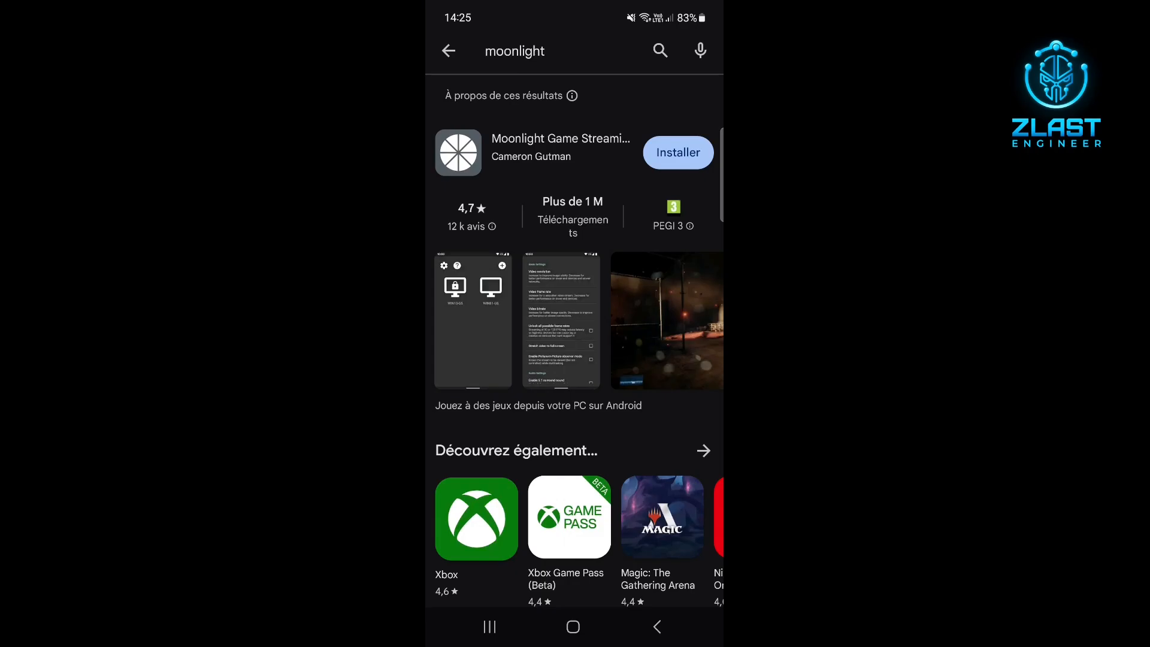
left_click(561, 148)
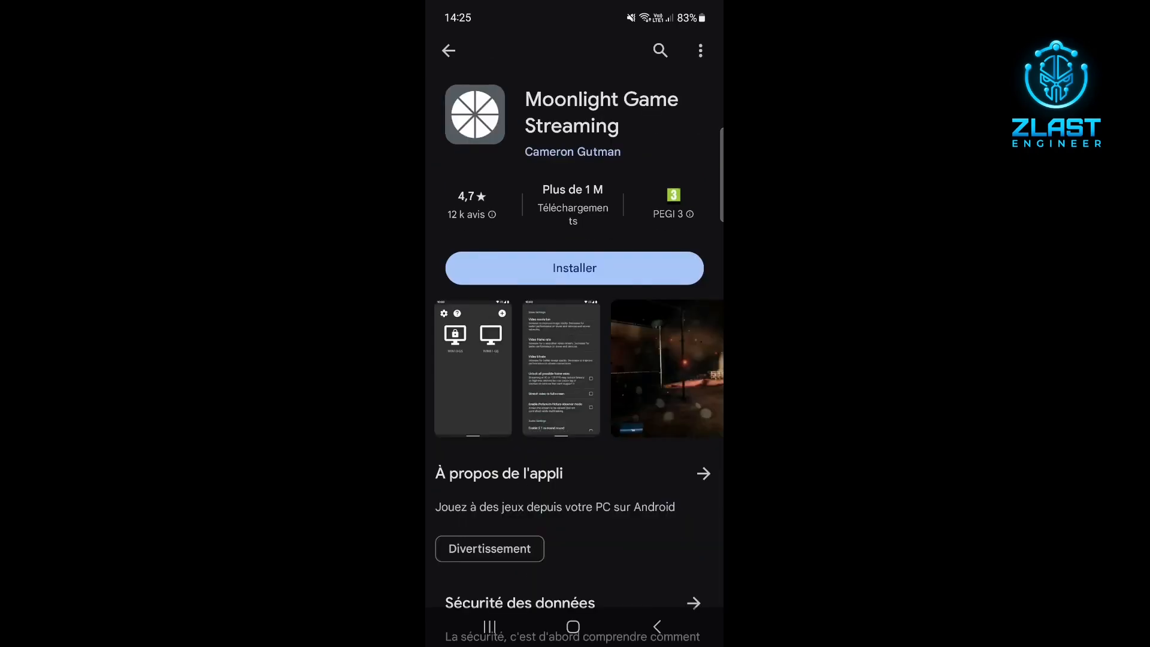
left_click(574, 268)
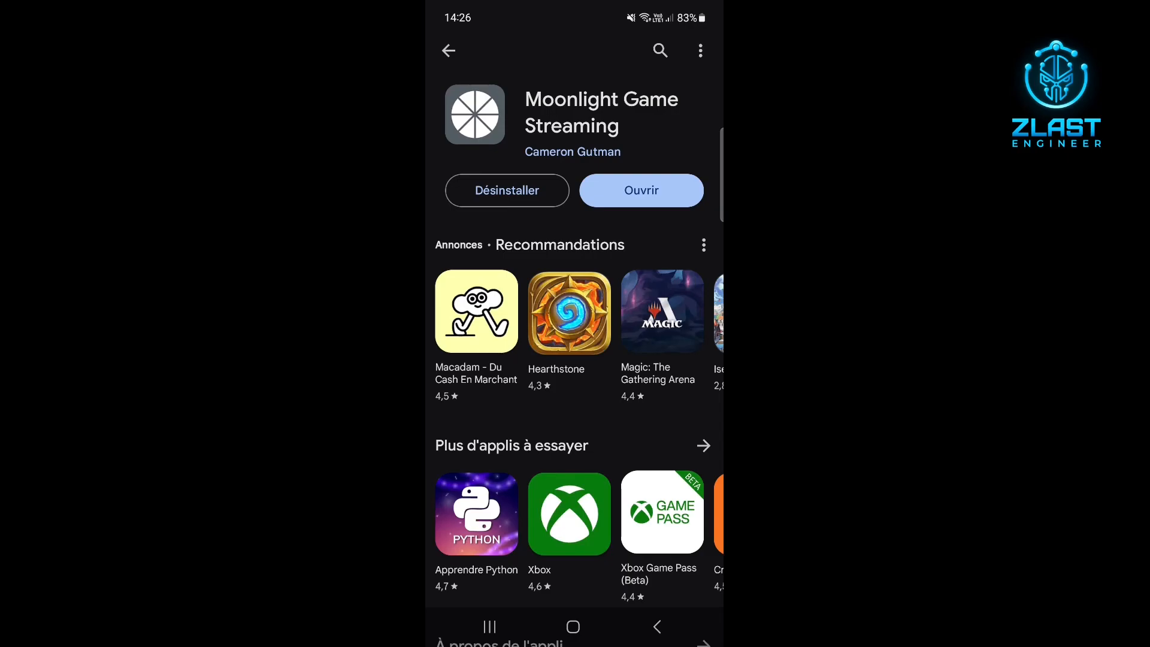
left_click(641, 190)
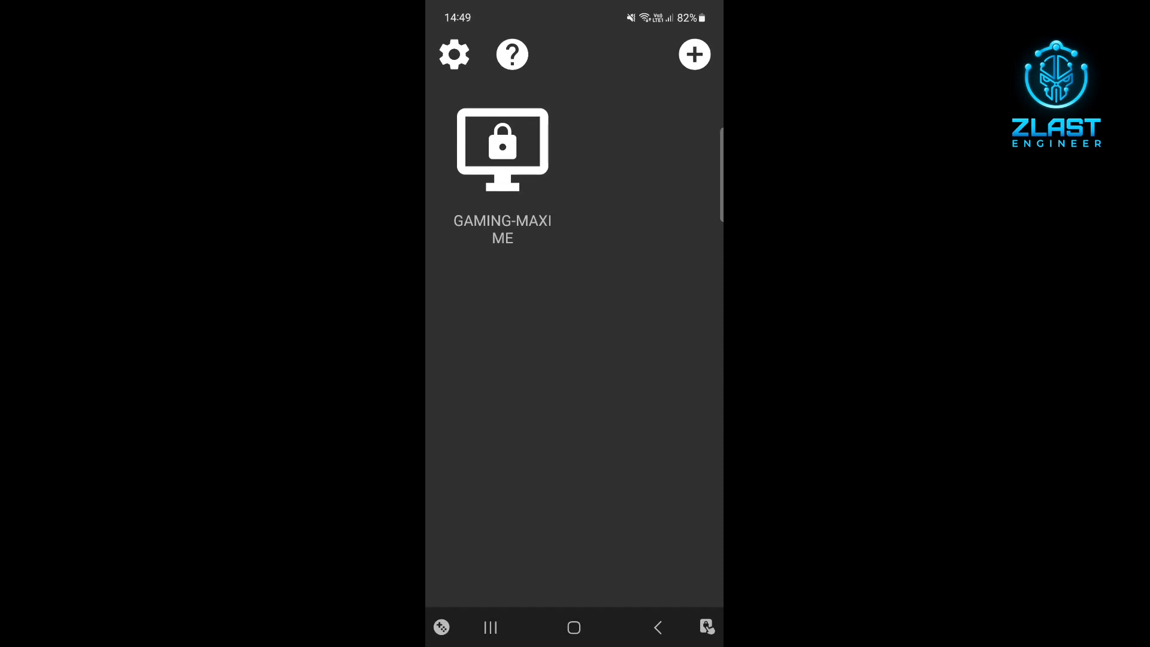
Start pairing with the locked gaming PC in Moonlight and enter the pairing PIN on Sunshine's PIN page in the PC's browser.
left_click(502, 150)
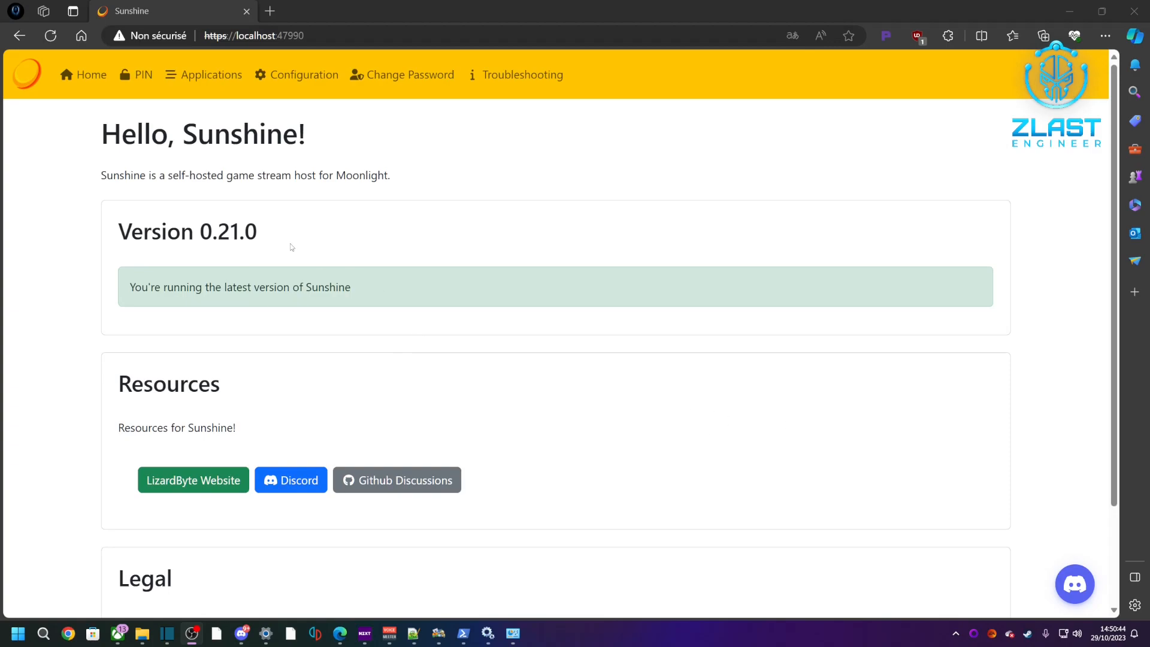
left_click(143, 79)
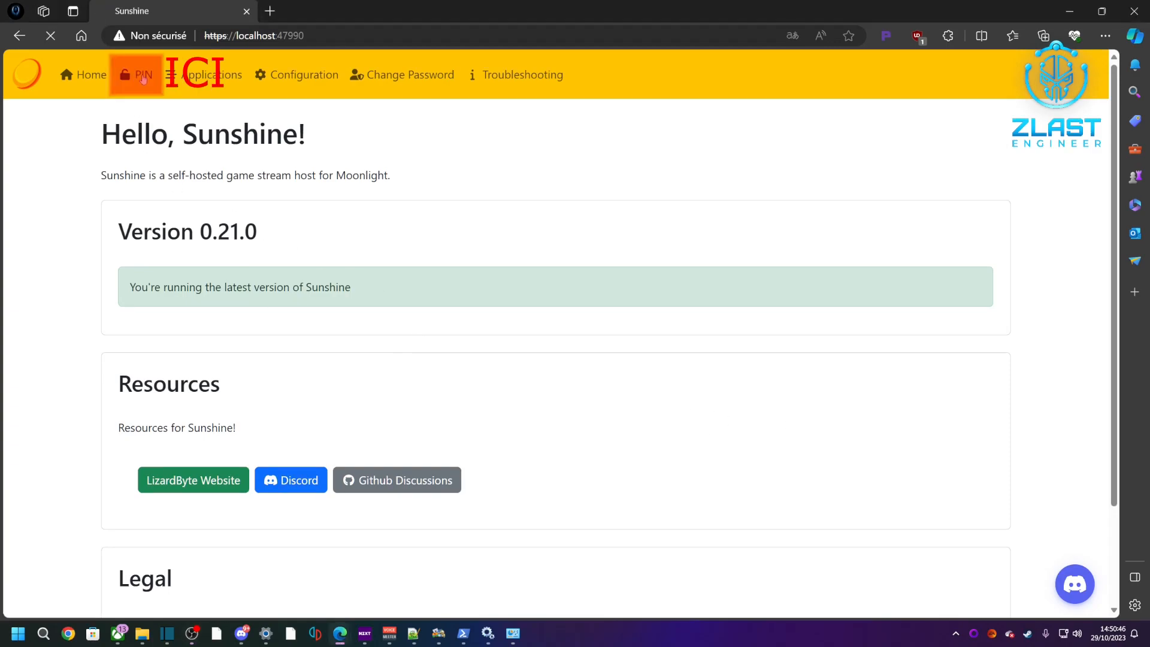
left_click(518, 215)
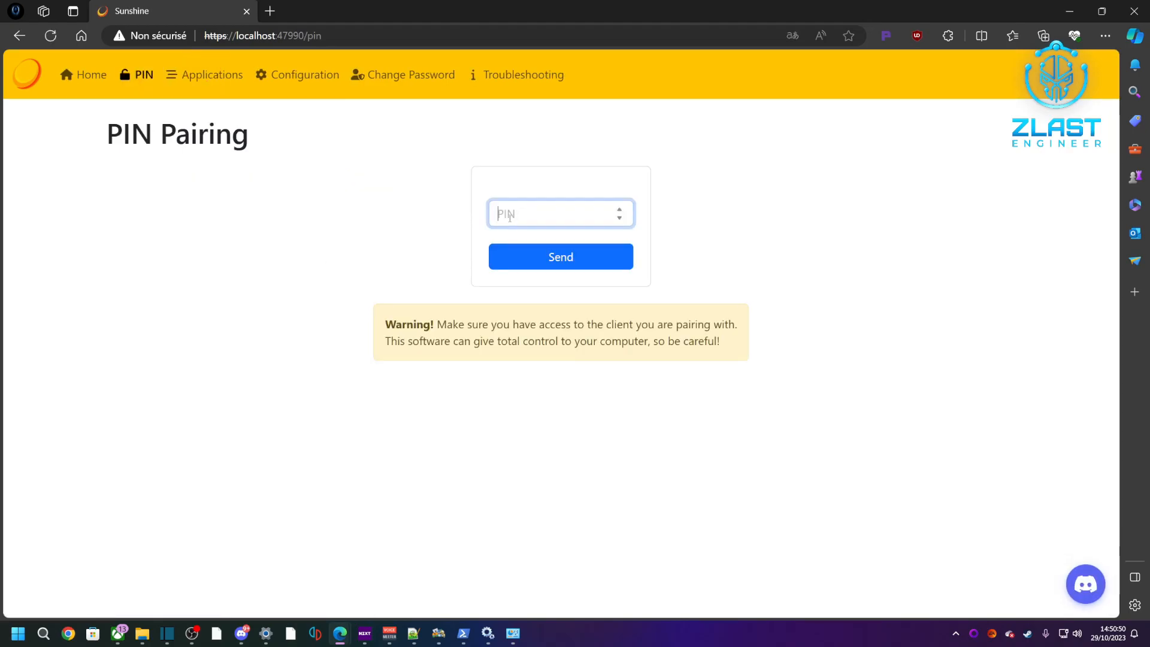
type("6760")
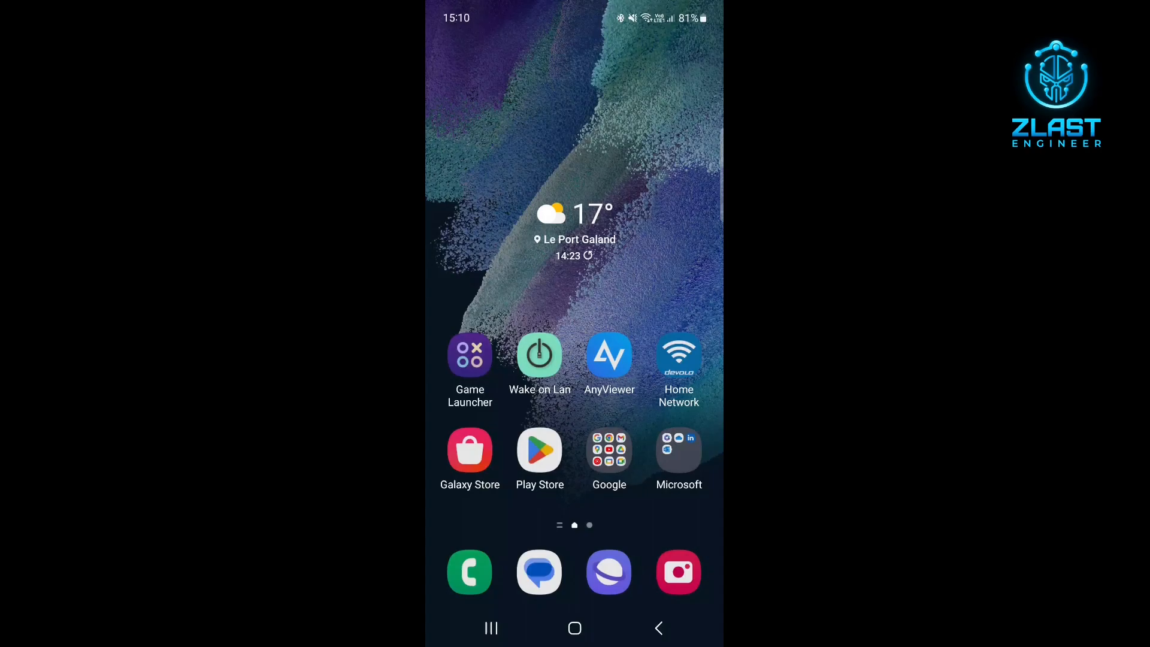
Turn off the phone's Wi-Fi in the quick settings and return to the home screen.
left_click_drag(544, 15, 558, 90)
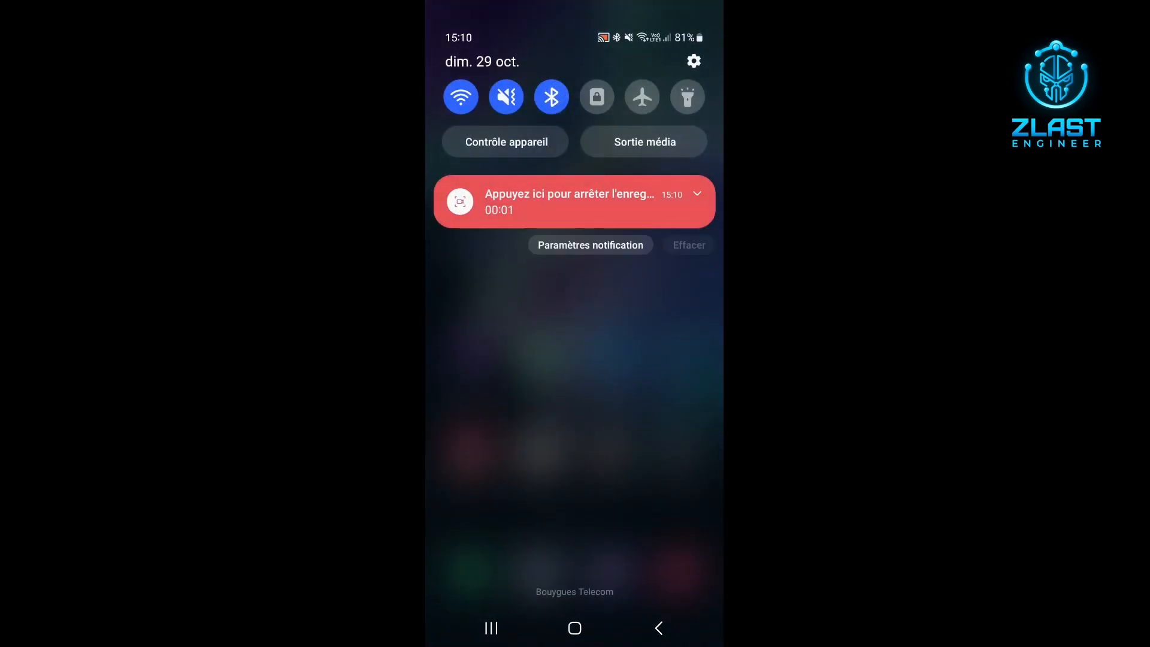
left_click(461, 97)
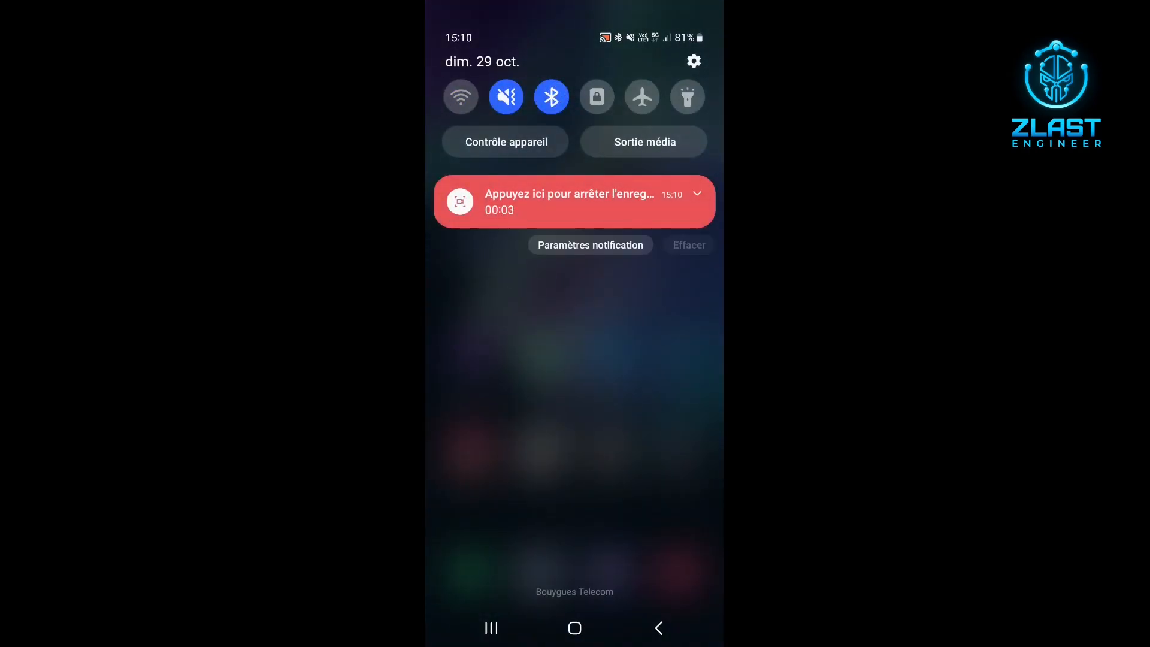
left_click_drag(575, 509, 574, 210)
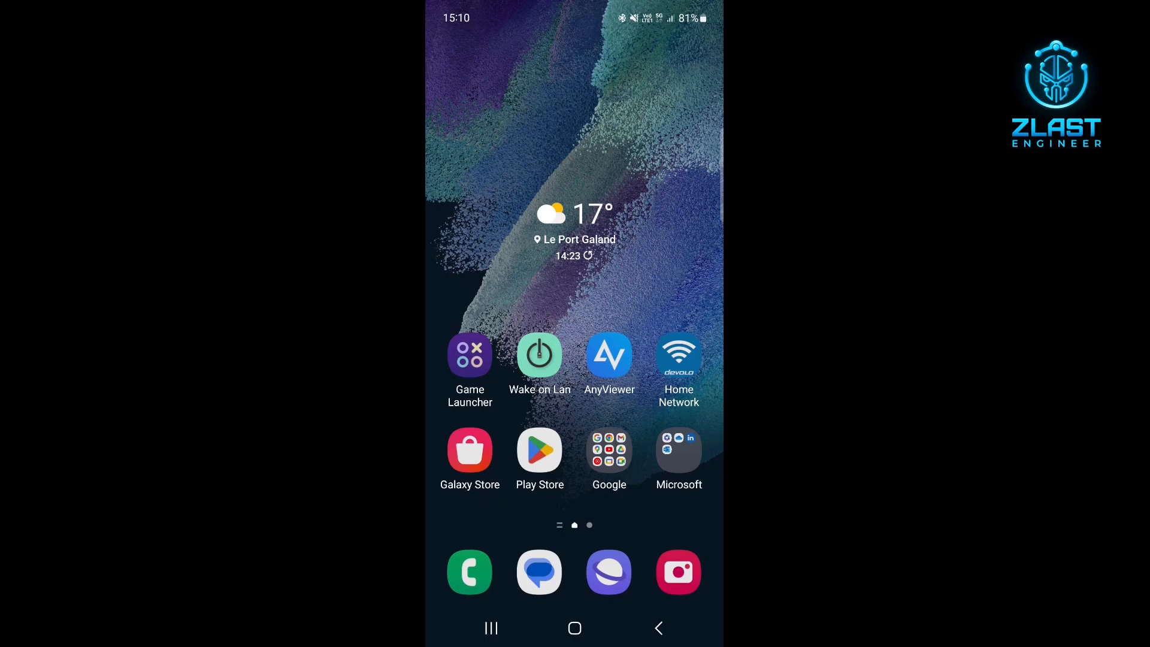
Open the paired gaming PC in Moonlight and start streaming Steam.
left_click(588, 301)
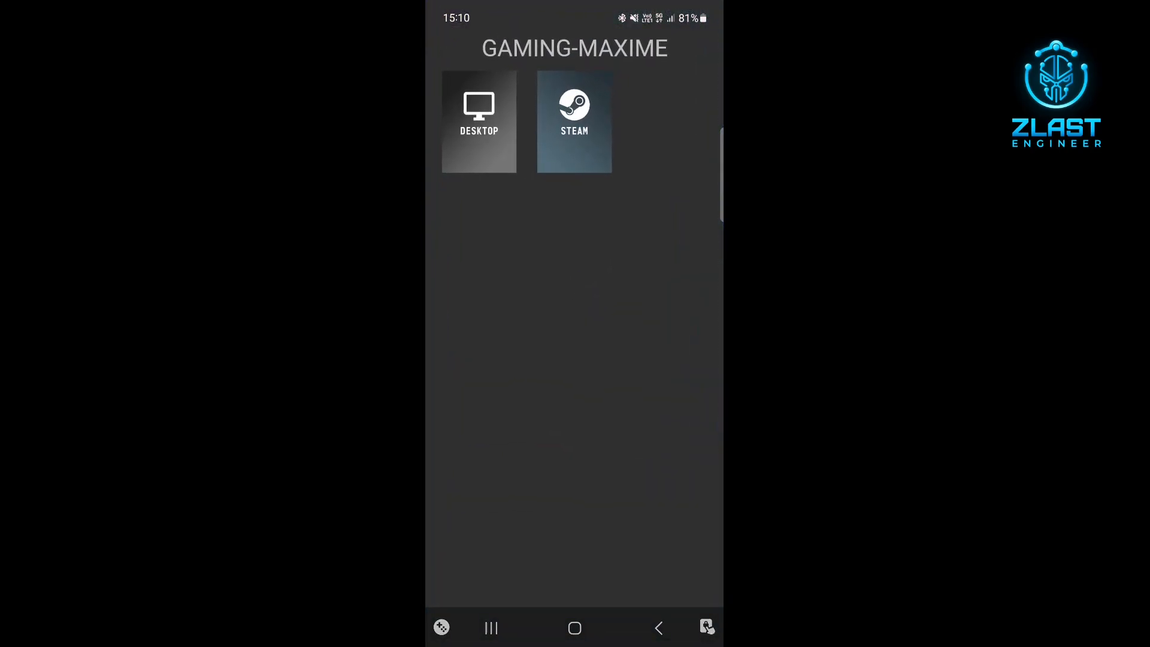
left_click(574, 121)
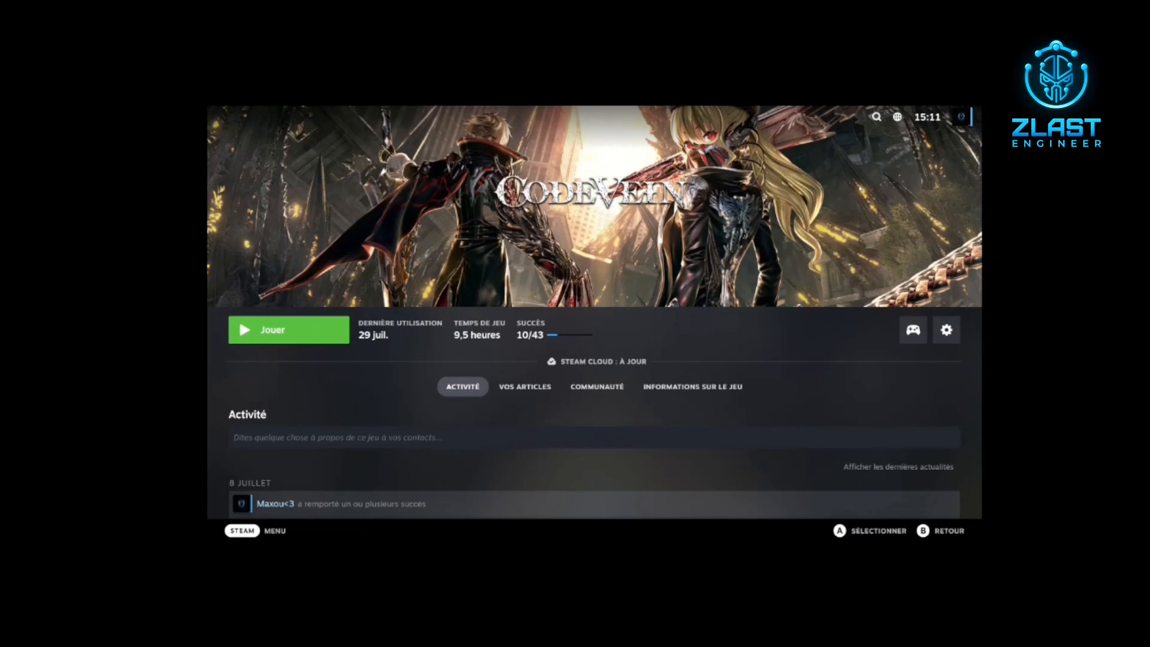
Try the gamepad navigation across the controls of the CODE VEIN page in Steam, and return to the Steam home page.
key("Right")
key("Right")
key("Left")
key("Left")
key("Right")
key("Left")
key("Right")
key("Right")
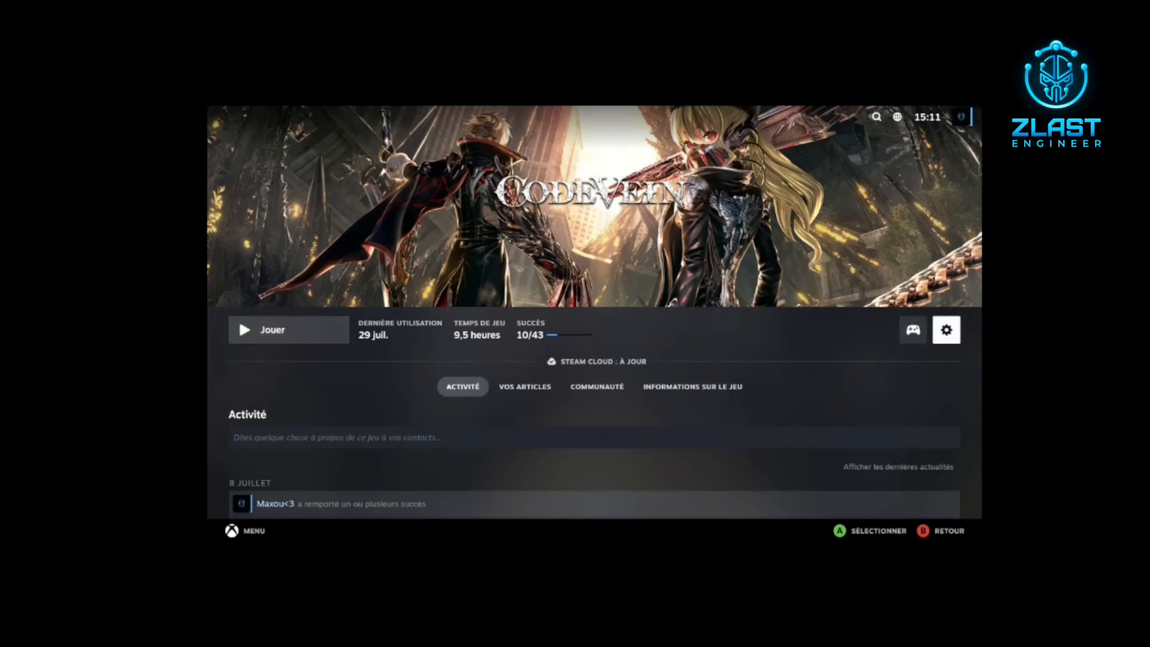
key("Escape")
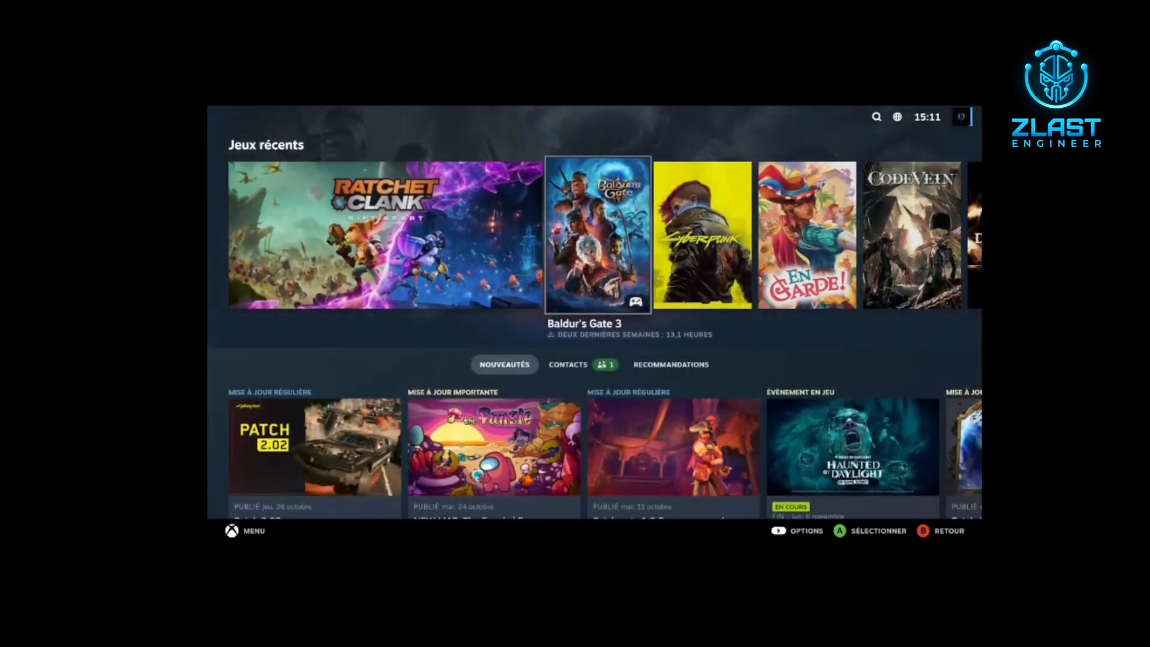
Browse the recent games on the Steam home page with the gamepad.
key("Right")
key("Left")
key("Left")
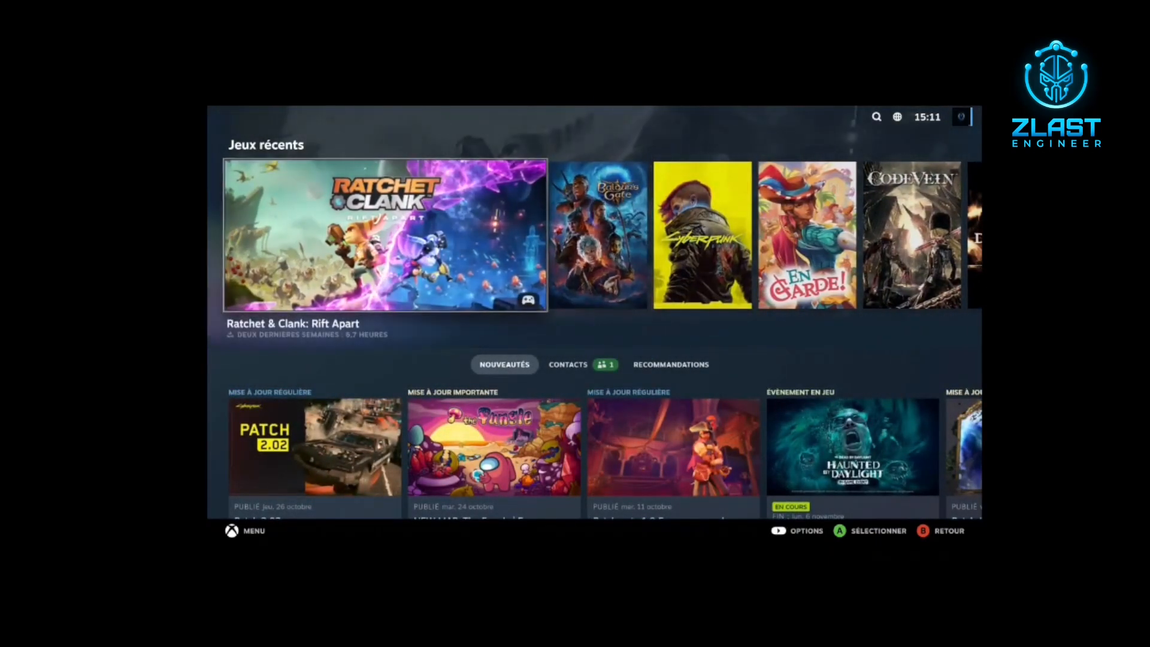
key("Right")
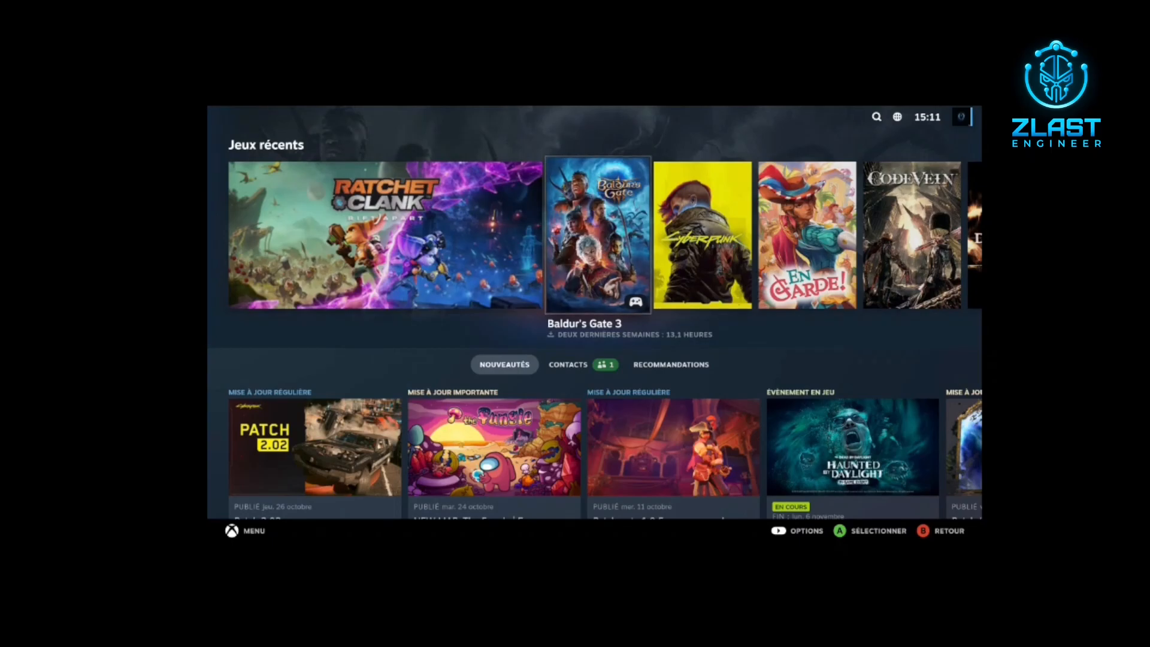
key("Right")
key("Right")
key("Right")
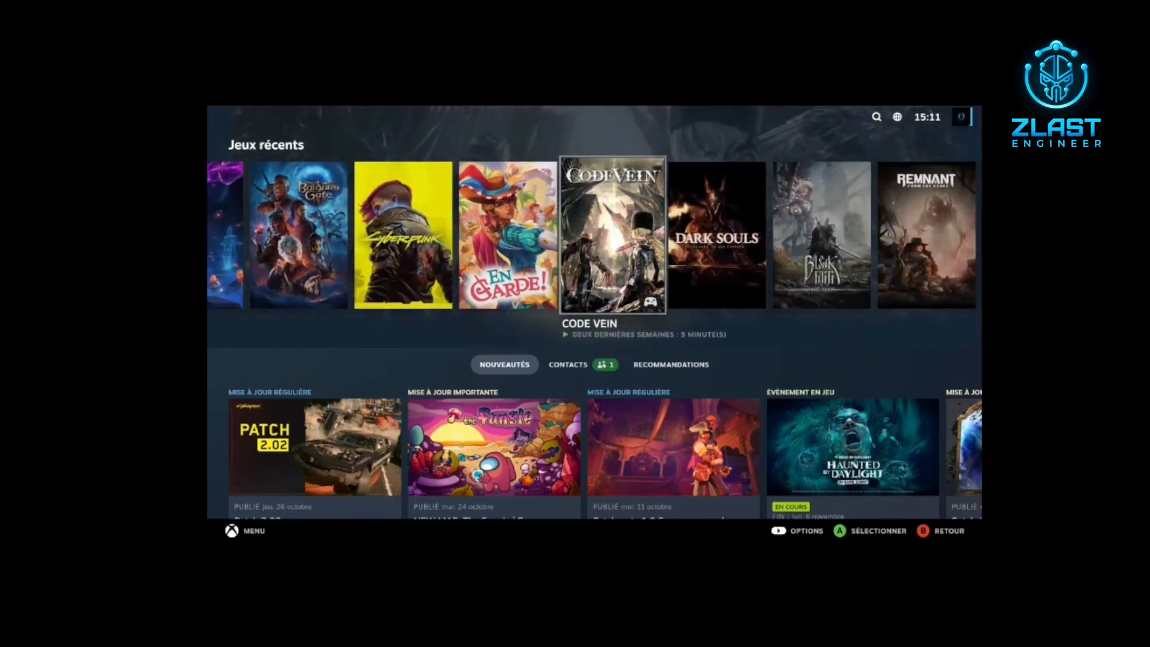
key("Right")
key("Right")
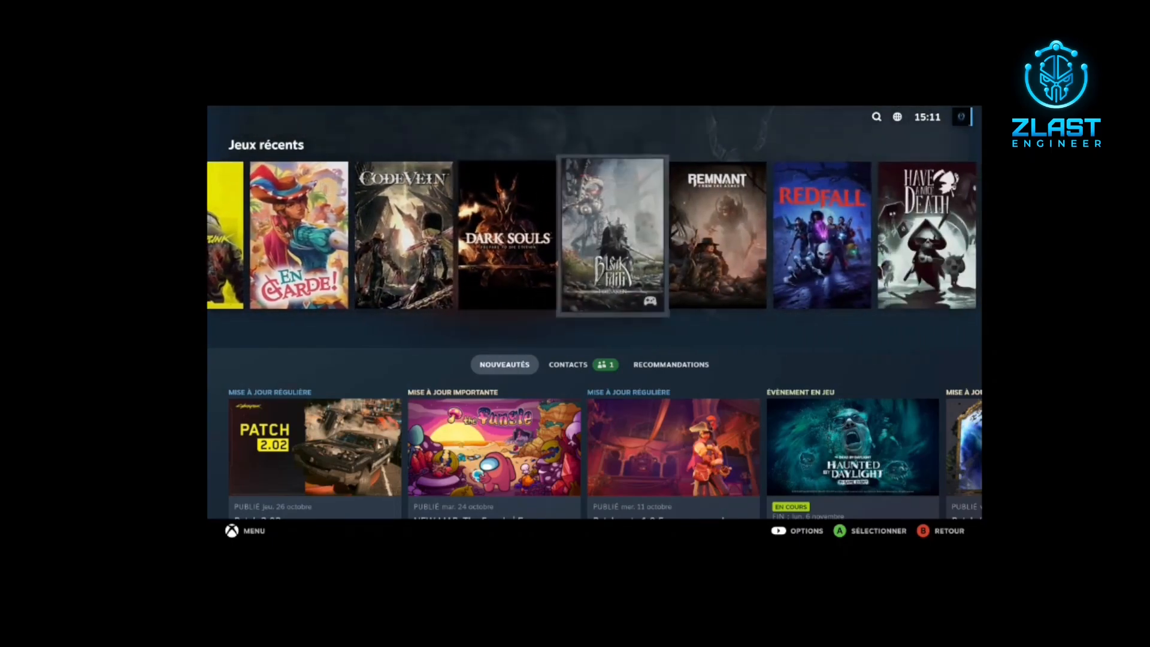
key("Right")
key("Right")
key("Left")
key("Right")
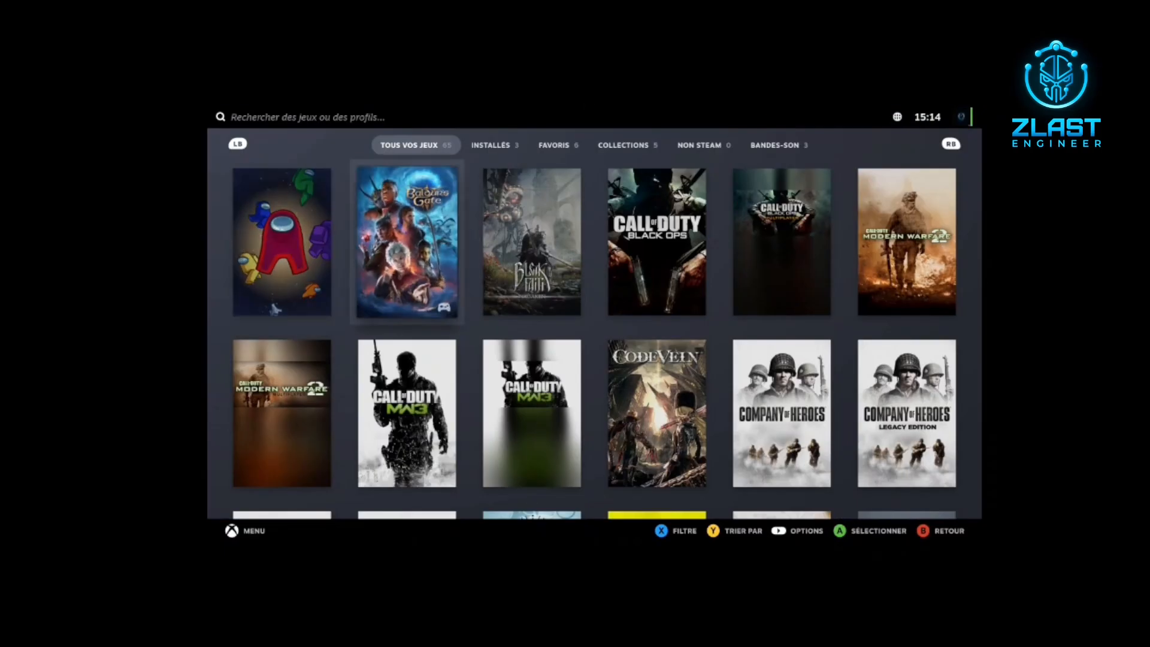
Show only the installed games in the Steam library and select En Garde!
key("Up")
key("Right")
key("Down")
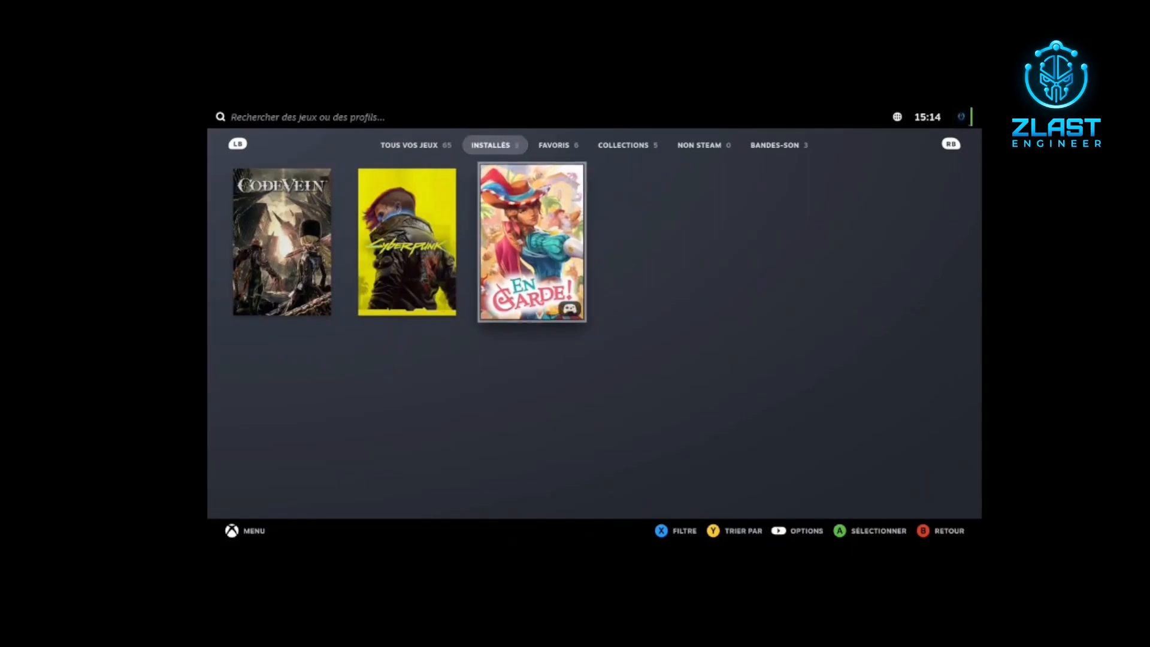
key("Left")
key("Right")
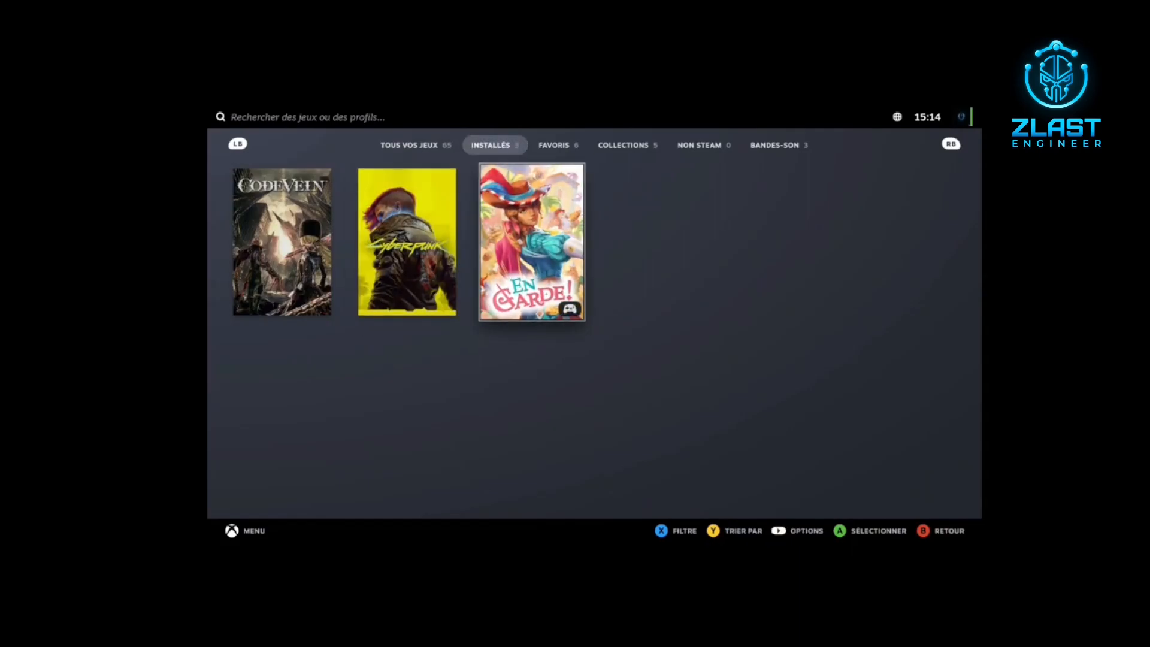
Launch En Garde! with the standard "Jouer à En Garde!" option, choosing "Me demander à chaque fois".
key("Return")
key("Return")
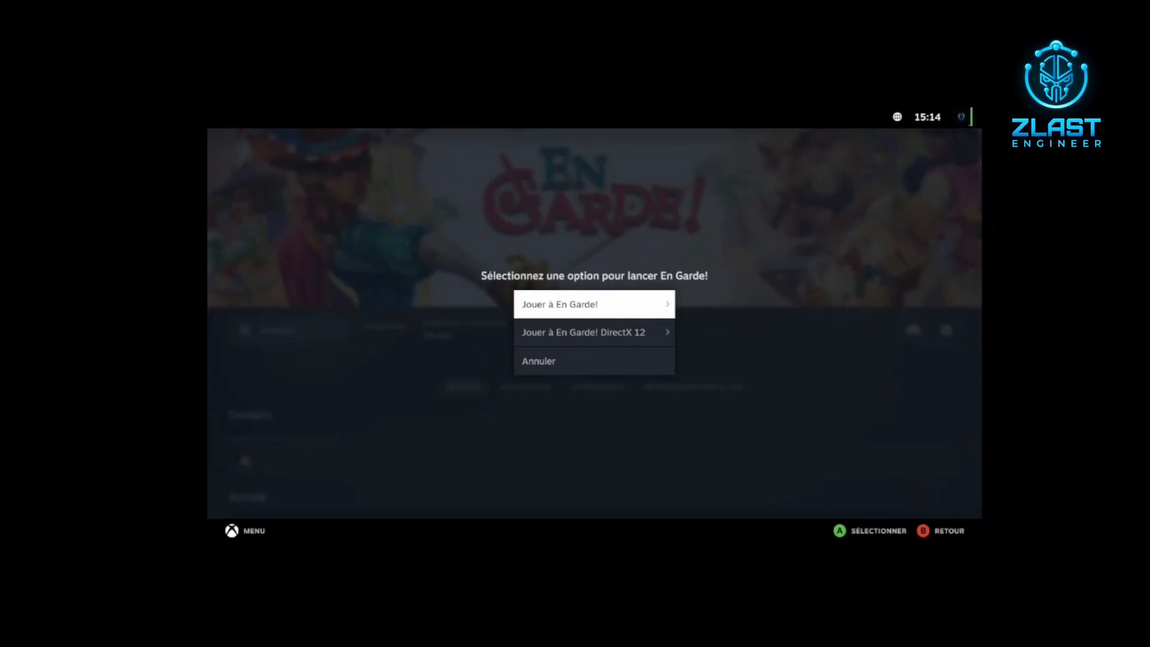
key("Return")
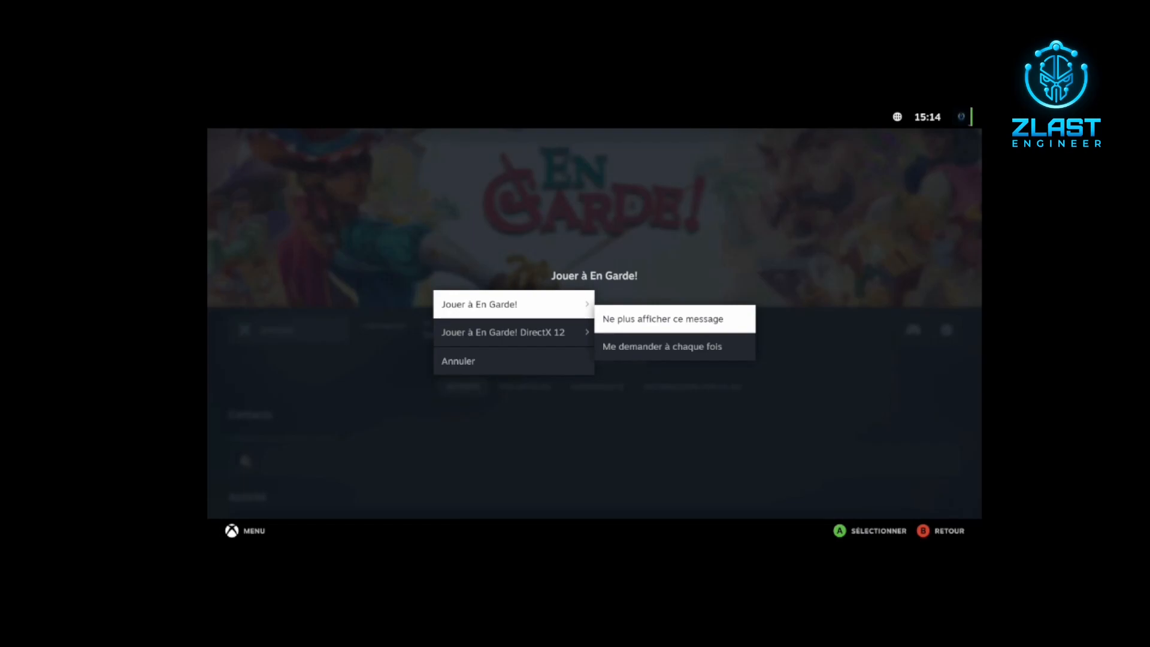
key("Down")
key("Return")
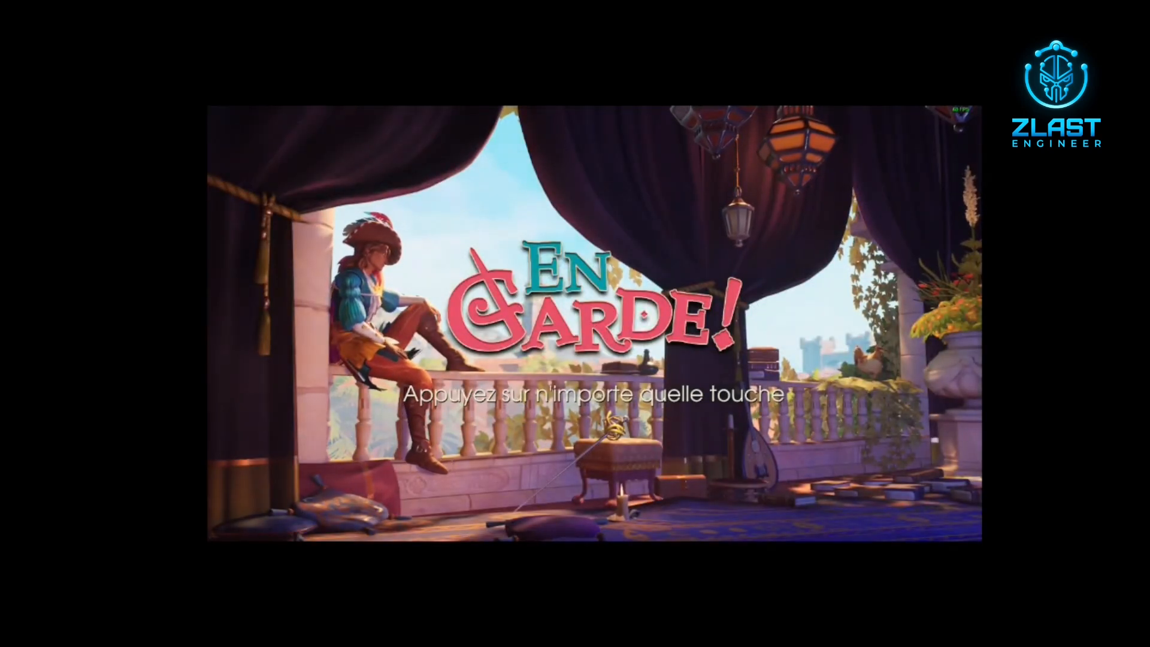
Pass the En Garde! title screen, move through the main menu entries, and load a game session.
key("Return")
key("Down")
key("Down")
key("Down")
key("Down")
key("Down")
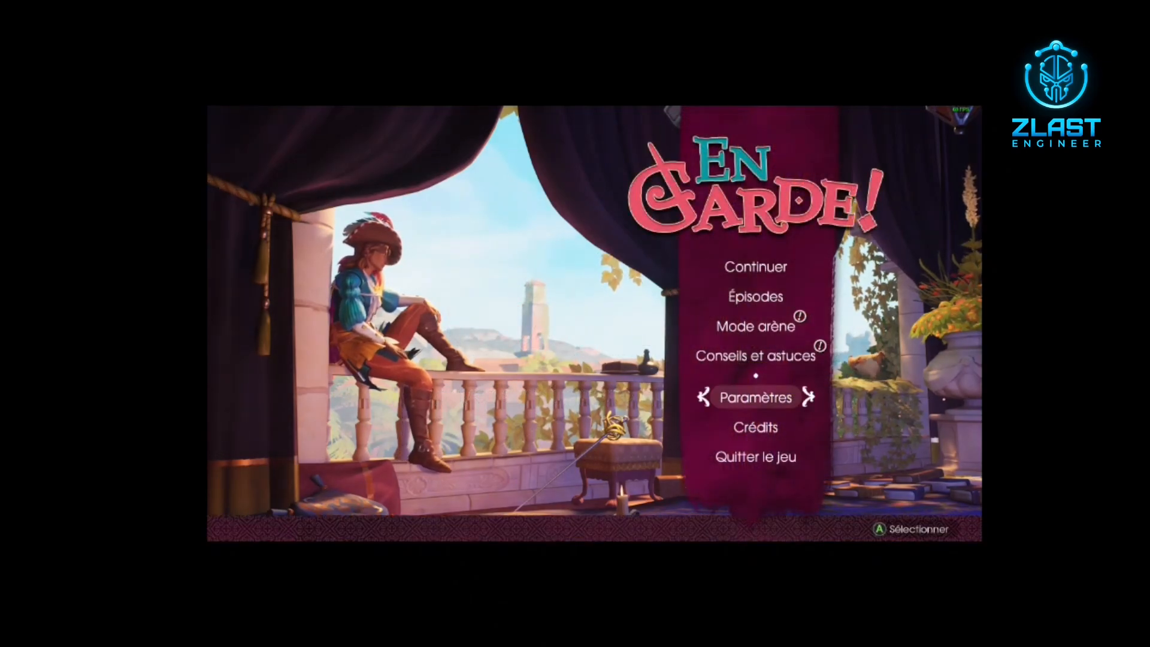
key("Up")
key("Up")
key("Up")
key("Up")
key("Up")
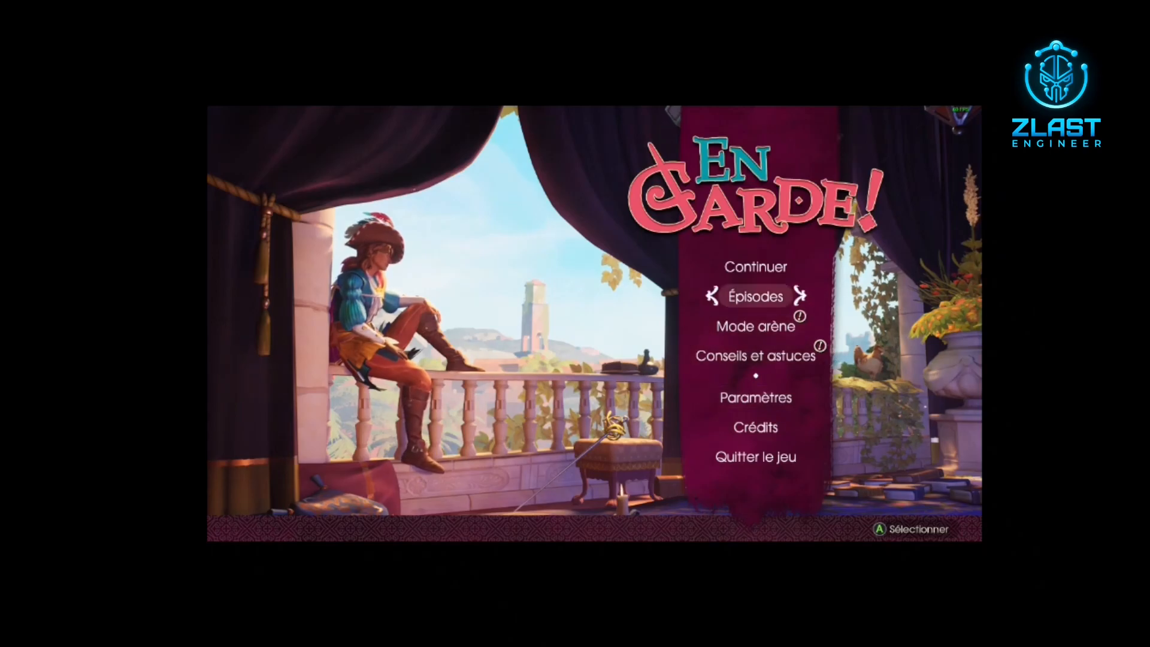
key("Return")
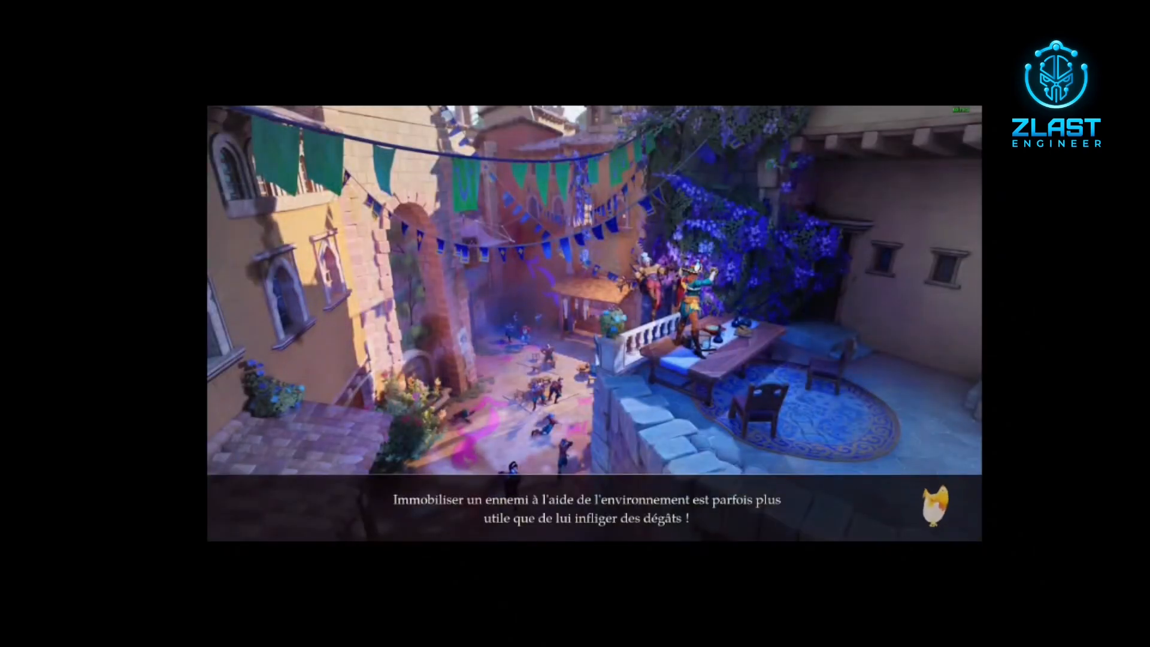